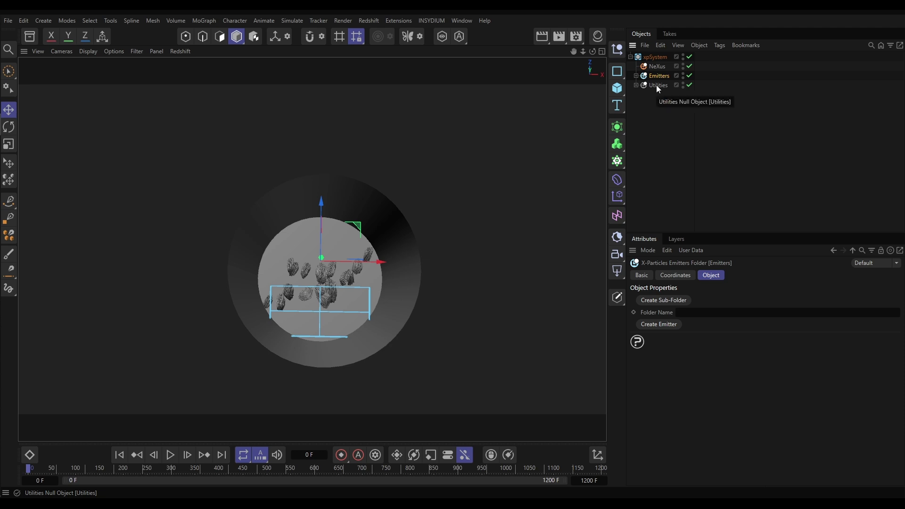
# Expand the Emitters folder and examine xpEmitter's emission settings, including its shot options and basic particle data.
pyautogui.click(656, 85)
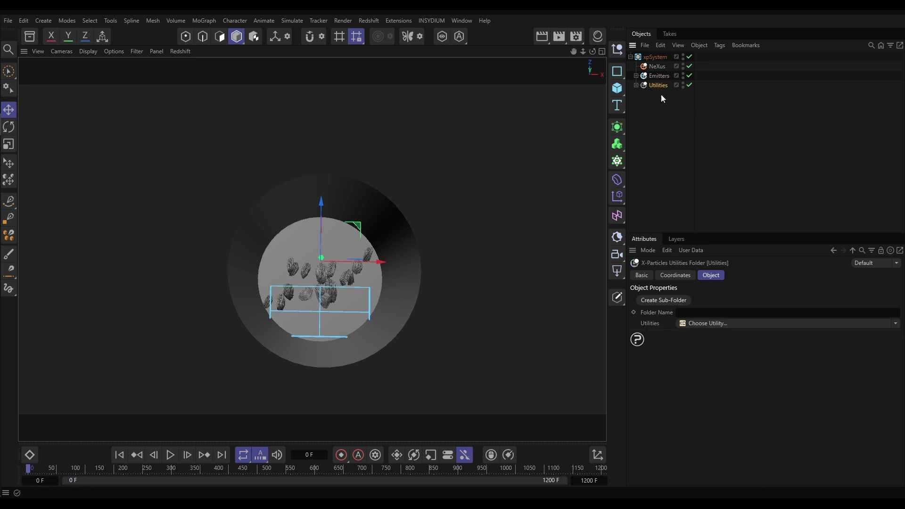
pyautogui.click(658, 76)
pyautogui.click(635, 75)
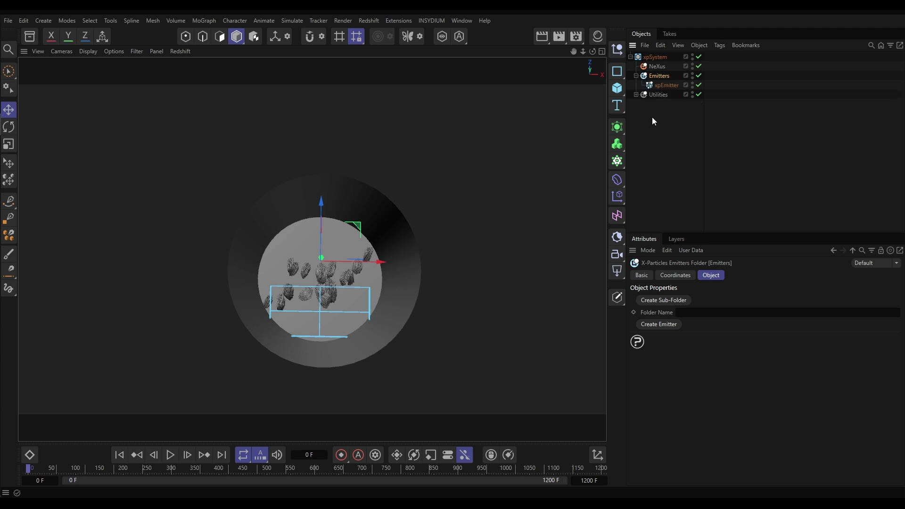
pyautogui.click(664, 85)
pyautogui.keyDown('alt'); pyautogui.moveTo(370, 307); pyautogui.dragTo(343, 305); pyautogui.keyUp('alt')
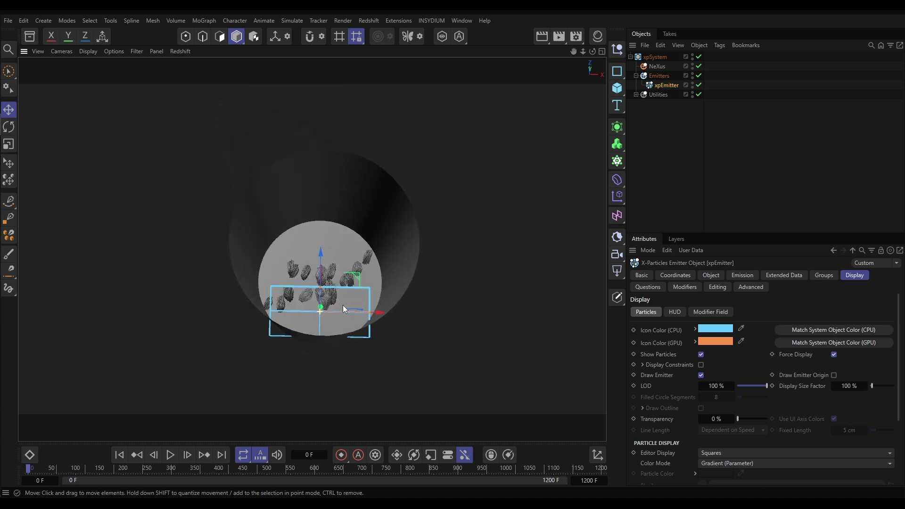
pyautogui.click(748, 276)
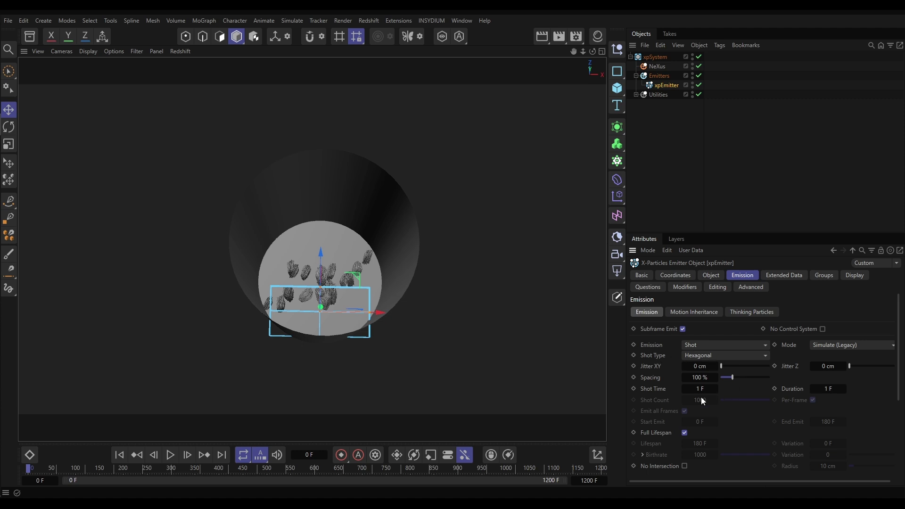
pyautogui.moveTo(899, 366); pyautogui.dragTo(701, 487)
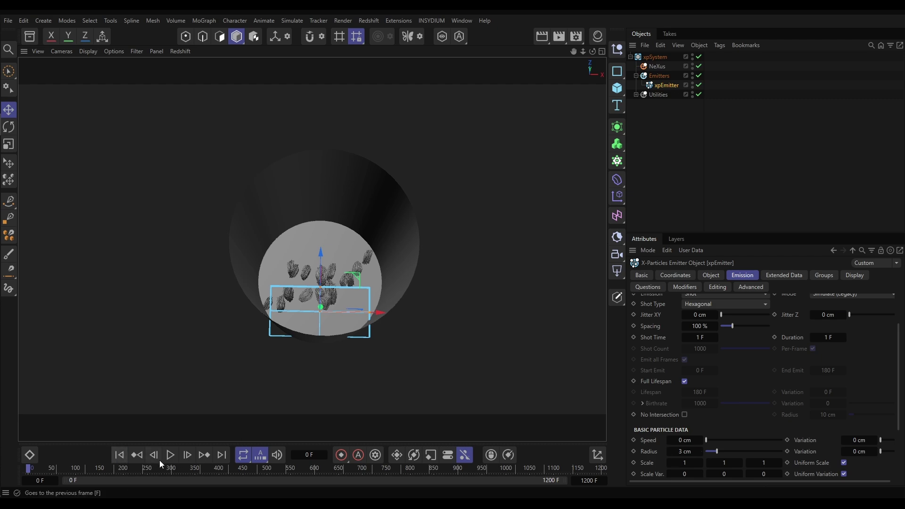
# Play the simulation to frame 19 and examine the emitted particle grid among the rocks inside the container.
pyautogui.click(170, 455)
pyautogui.scroll(3, 343, 315)
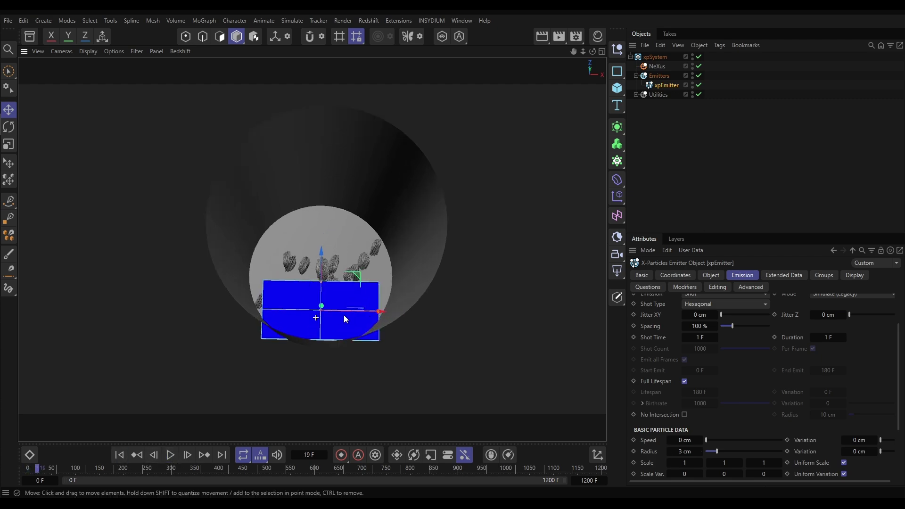
pyautogui.scroll(5, 404, 297)
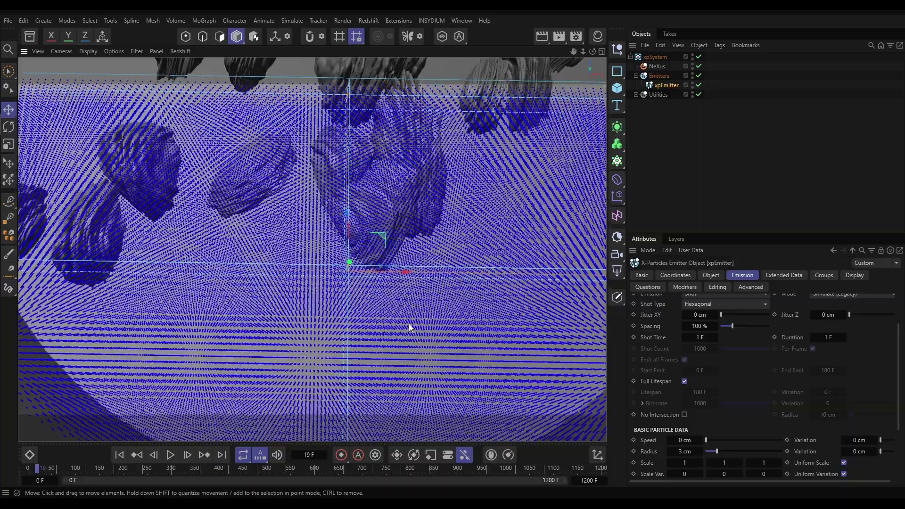
pyautogui.scroll(2, 412, 322)
pyautogui.keyDown('alt'); pyautogui.moveTo(415, 319); pyautogui.dragTo(447, 311); pyautogui.keyUp('alt')
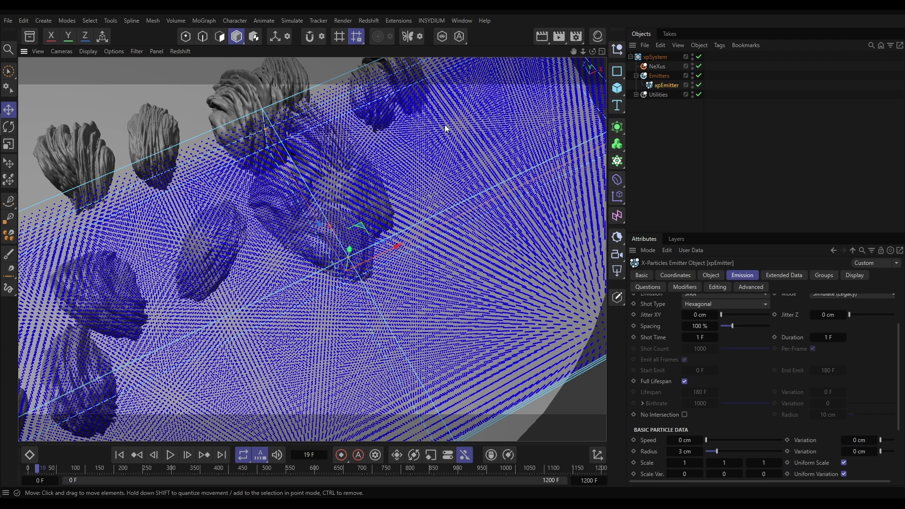
pyautogui.keyDown('alt'); pyautogui.moveTo(482, 199); pyautogui.dragTo(381, 258); pyautogui.keyUp('alt')
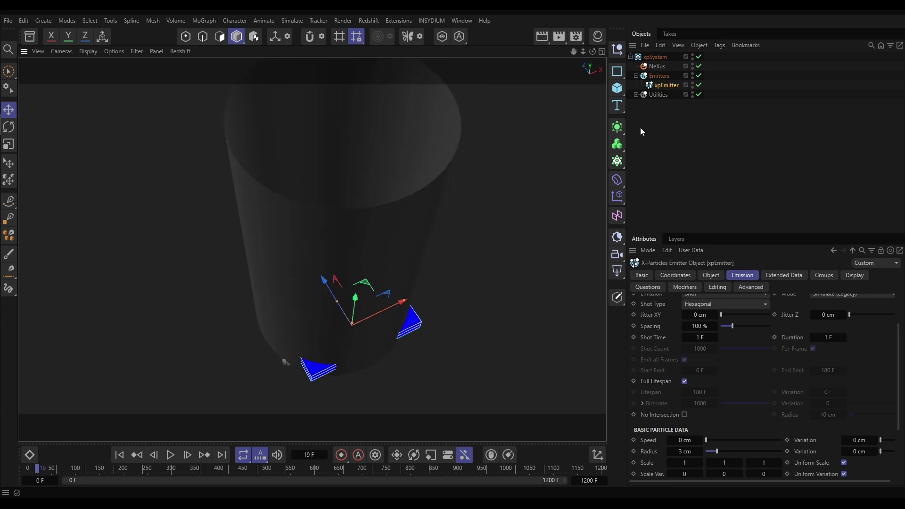
# Expand the Utilities folder, select the Water Container and examine its shape from outside and from above.
pyautogui.click(635, 95)
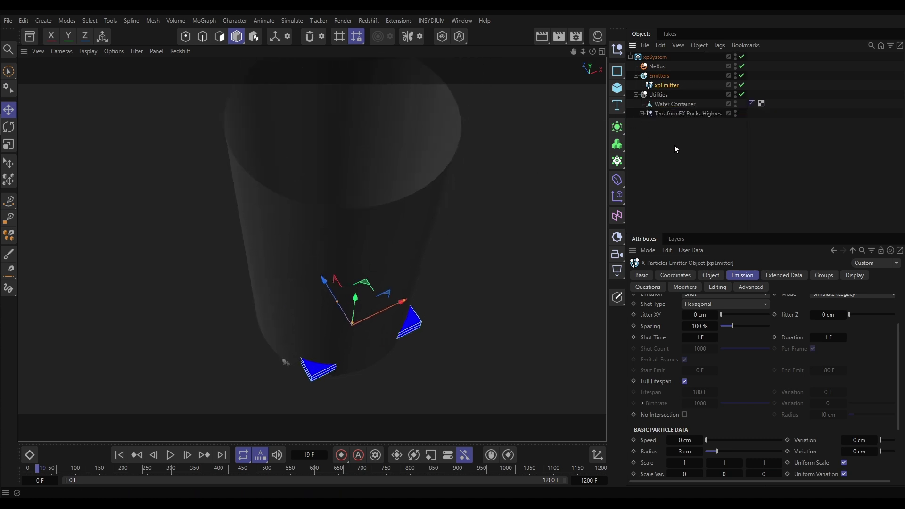
pyautogui.click(677, 103)
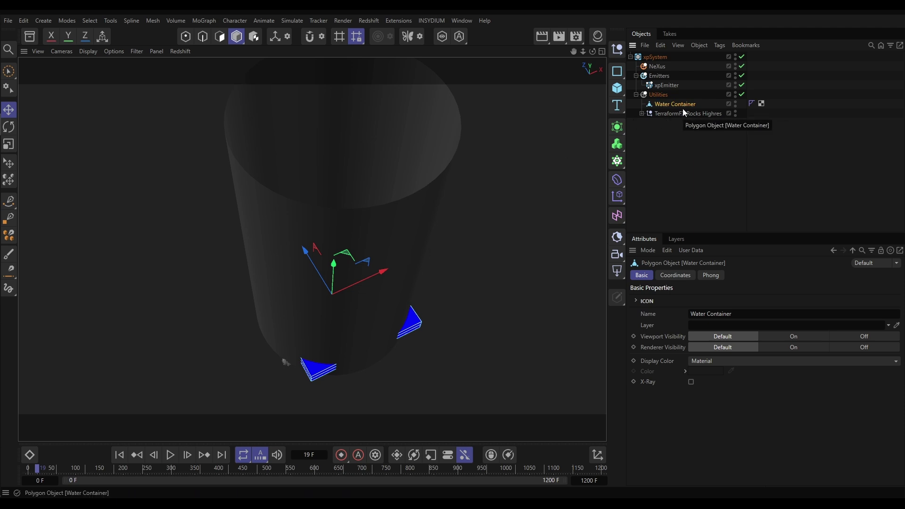
pyautogui.keyDown('alt'); pyautogui.moveTo(400, 236); pyautogui.dragTo(403, 132); pyautogui.keyUp('alt')
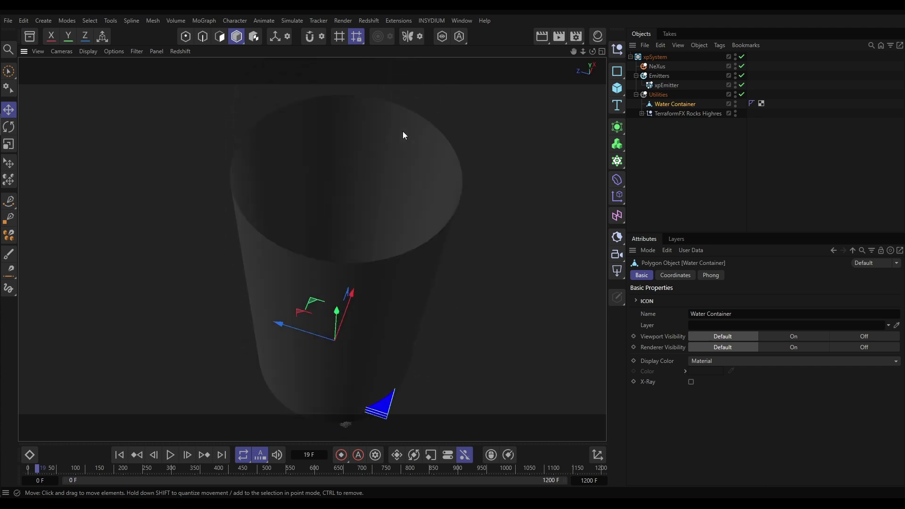
pyautogui.keyDown('alt'); pyautogui.moveTo(398, 219); pyautogui.dragTo(344, 231); pyautogui.keyUp('alt')
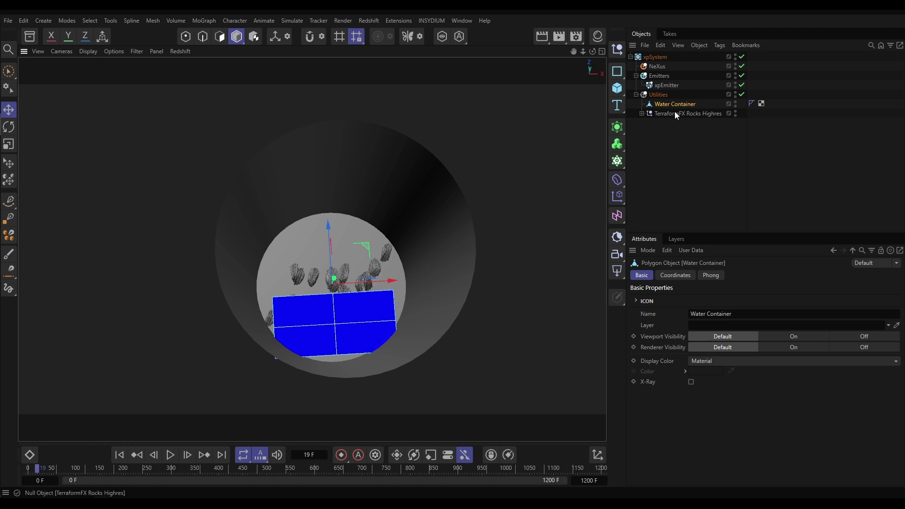
# Expand TerraformFX Rocks Highres, return to frame 0 and examine the rocks from tfRock to tfRock.3 up close.
pyautogui.click(642, 113)
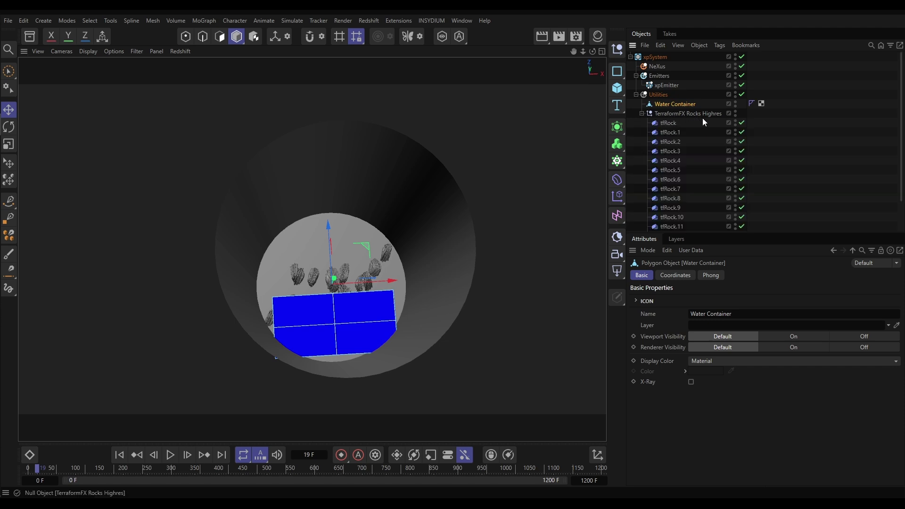
pyautogui.click(671, 123)
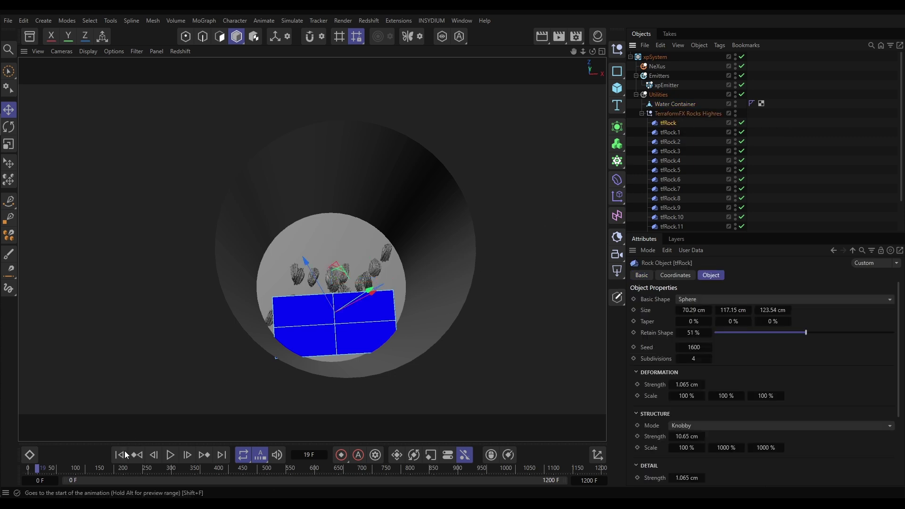
pyautogui.click(120, 454)
pyautogui.click(669, 133)
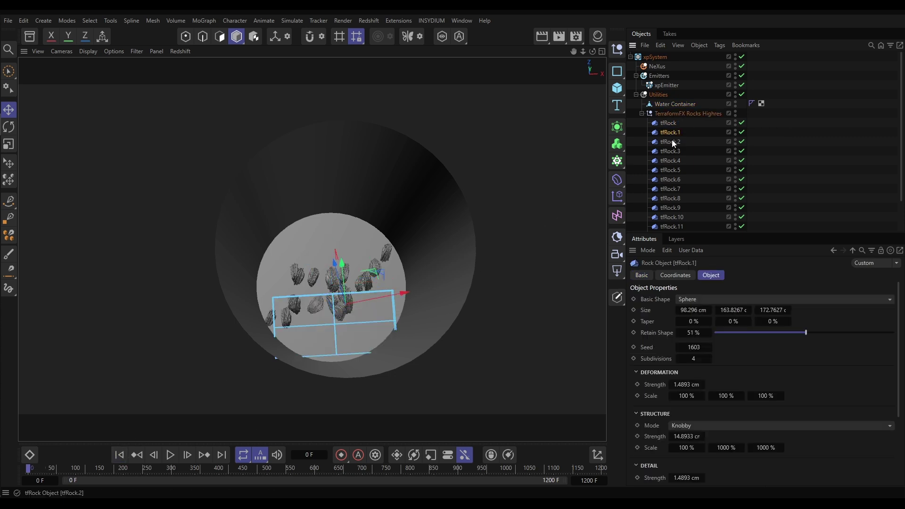
pyautogui.click(671, 141)
pyautogui.click(669, 151)
pyautogui.scroll(3, 389, 282)
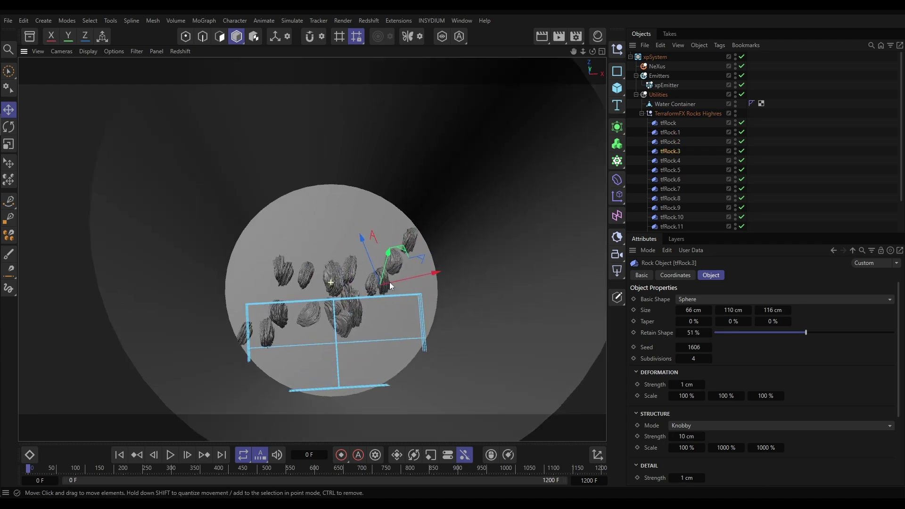
pyautogui.scroll(4, 464, 270)
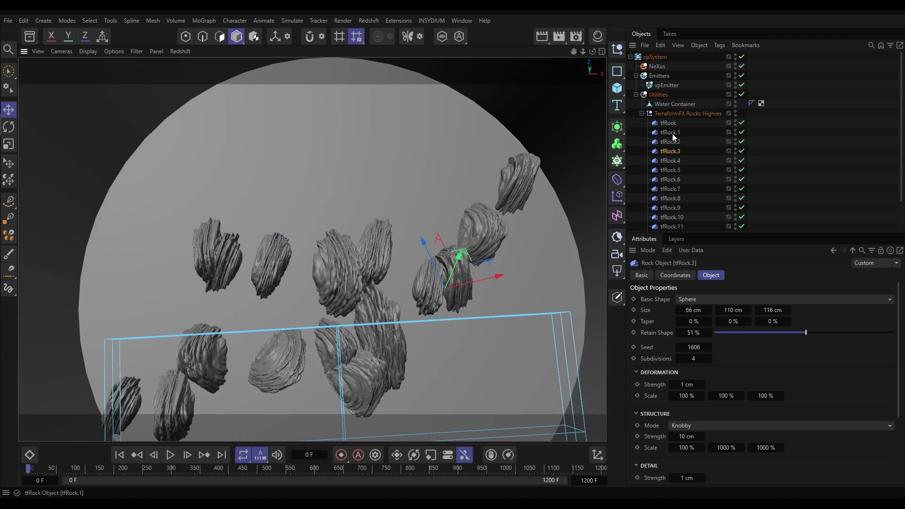
# Review tfRock's shape, deformation, structure and detail settings, then collapse the rock group and view the whole container.
pyautogui.click(669, 123)
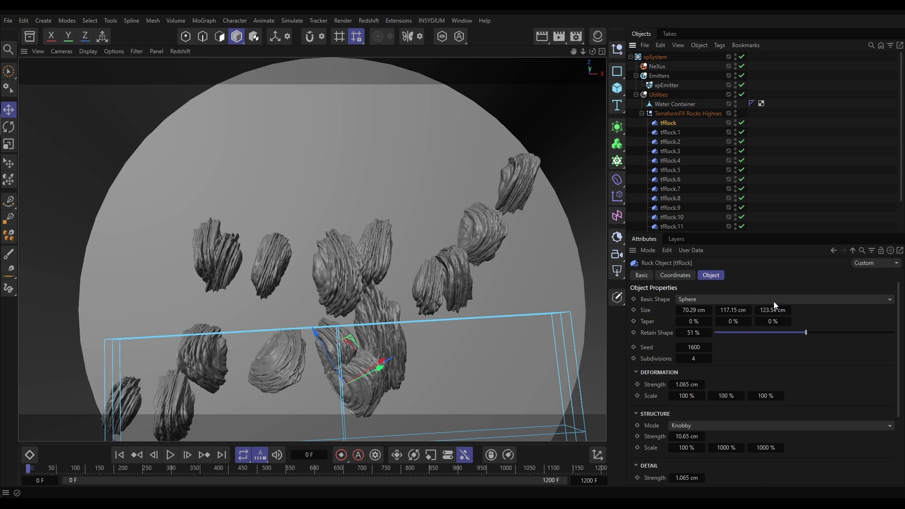
pyautogui.scroll(-3, 755, 381)
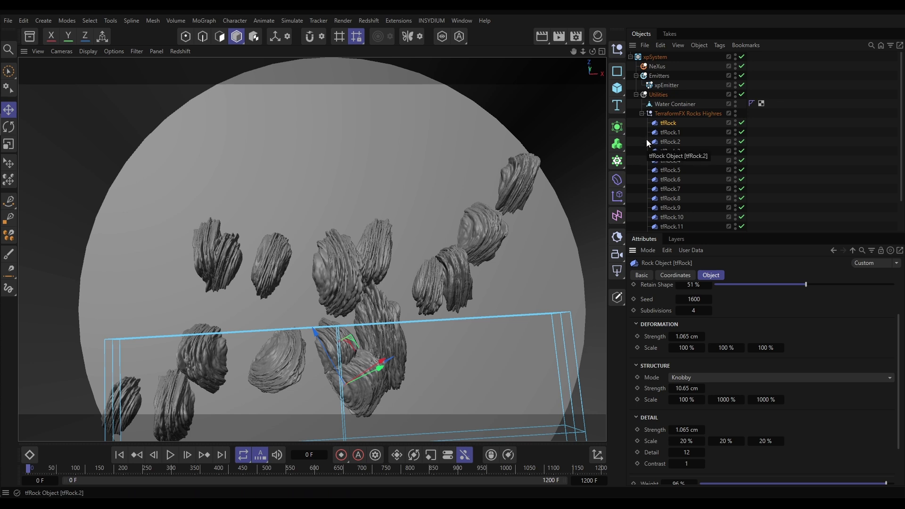
pyautogui.click(641, 113)
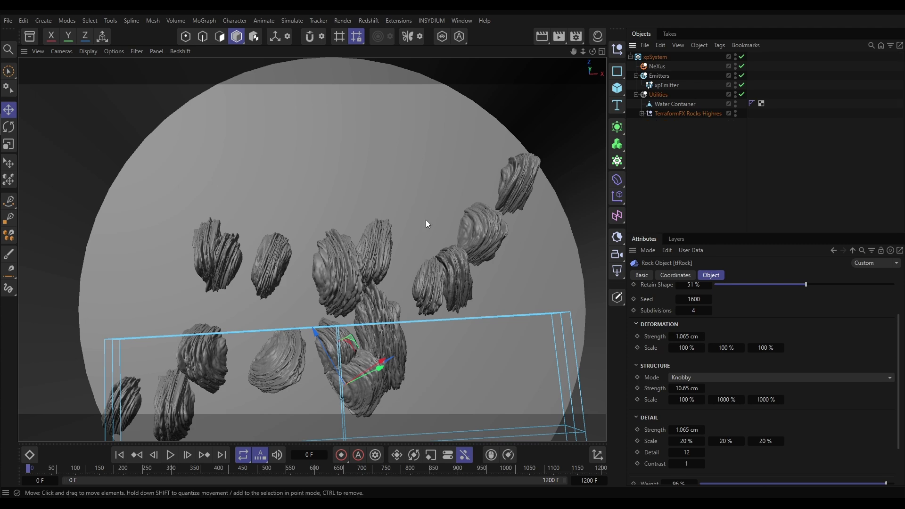
pyautogui.keyDown('alt'); pyautogui.moveTo(429, 217); pyautogui.dragTo(310, 233, button='right'); pyautogui.keyUp('alt')
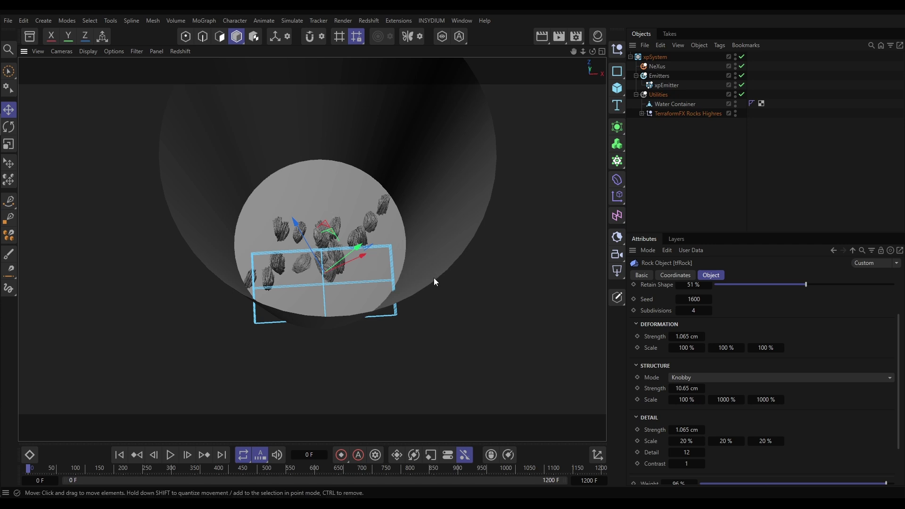
pyautogui.keyDown('alt'); pyautogui.moveTo(415, 259); pyautogui.dragTo(418, 289); pyautogui.keyUp('alt')
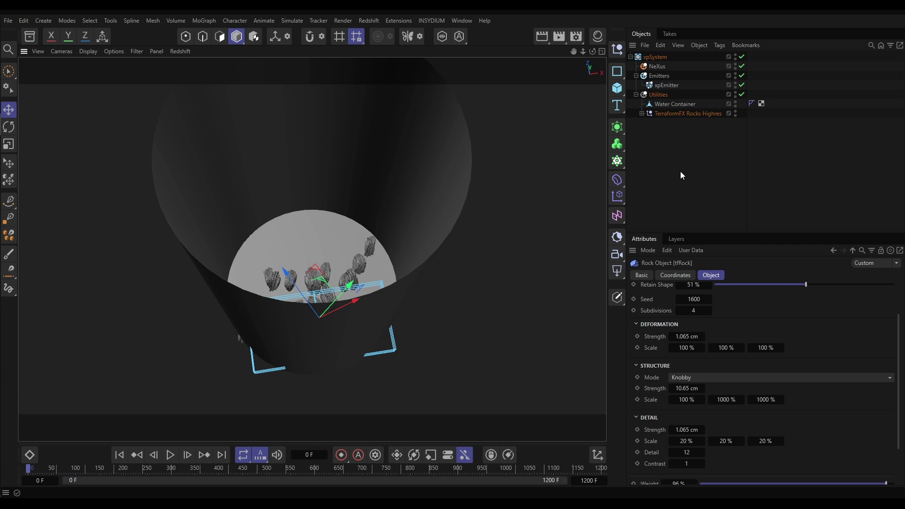
# Check the project's time settings and set the render output frame rate to 60.
pyautogui.hotkey('ctrl', 'd')
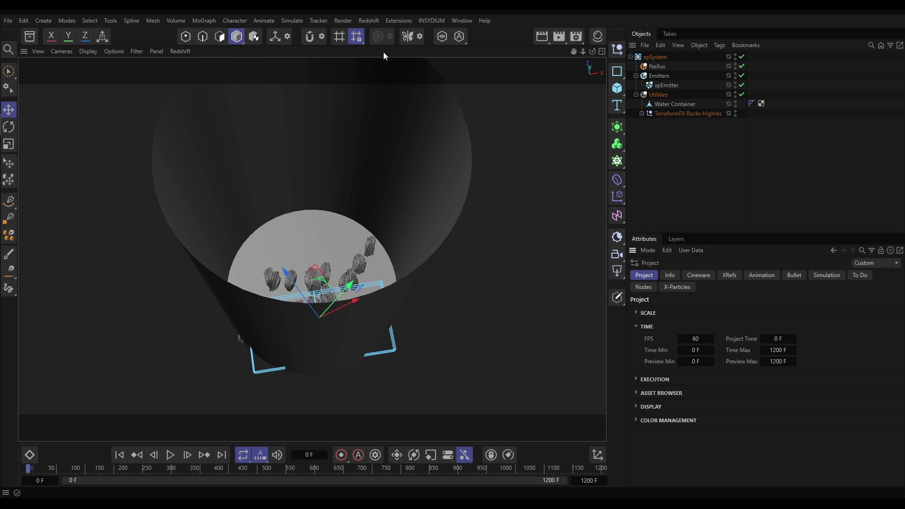
pyautogui.click(350, 19)
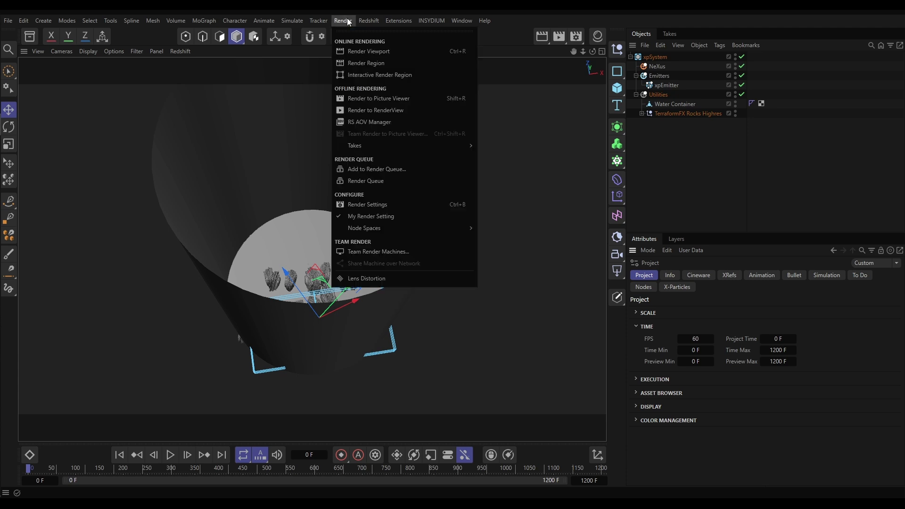
pyautogui.click(357, 203)
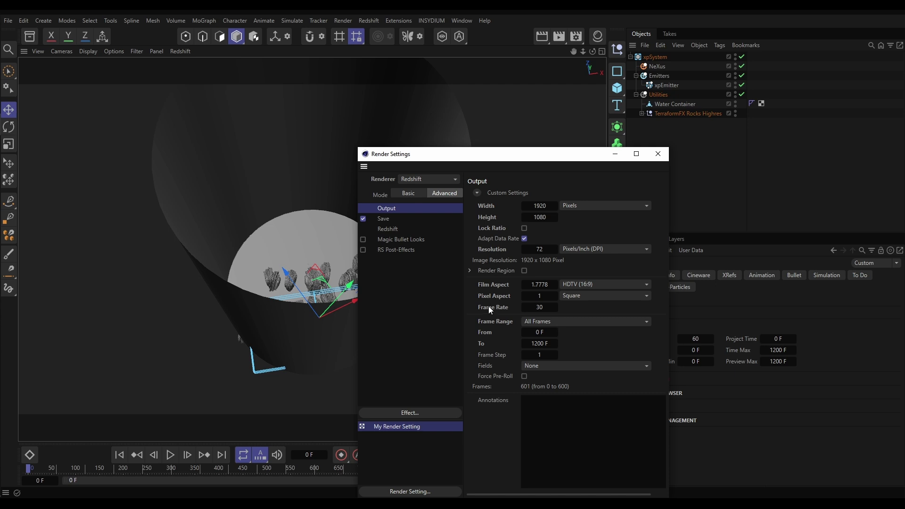
pyautogui.click(538, 308)
pyautogui.write('60')
pyautogui.press('Return')
pyautogui.click(658, 154)
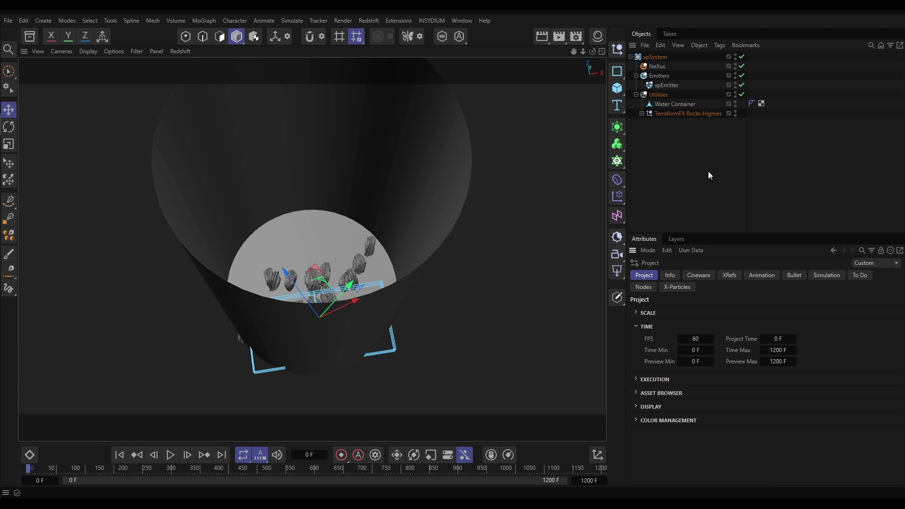
# Enable X-Ray display on the Water Container to see the rocks and emitter through its walls.
pyautogui.click(429, 242)
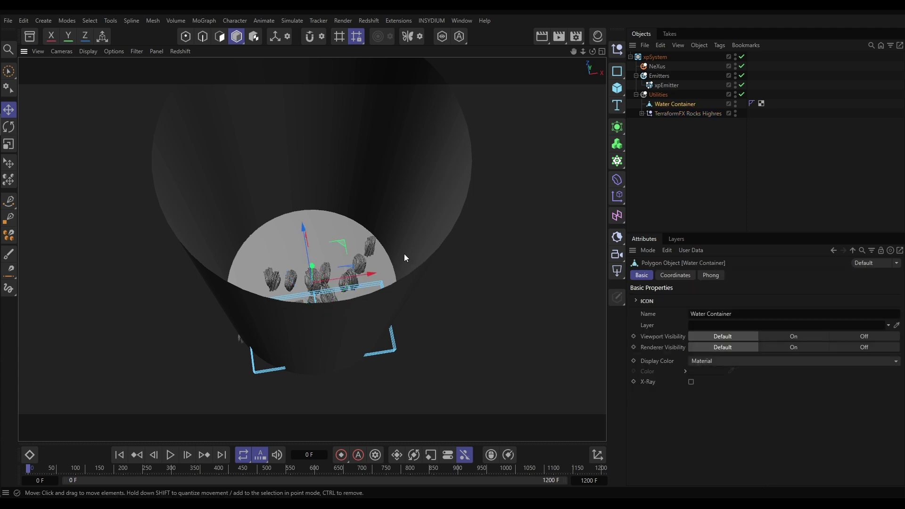
pyautogui.keyDown('alt'); pyautogui.moveTo(366, 256); pyautogui.dragTo(423, 217); pyautogui.keyUp('alt')
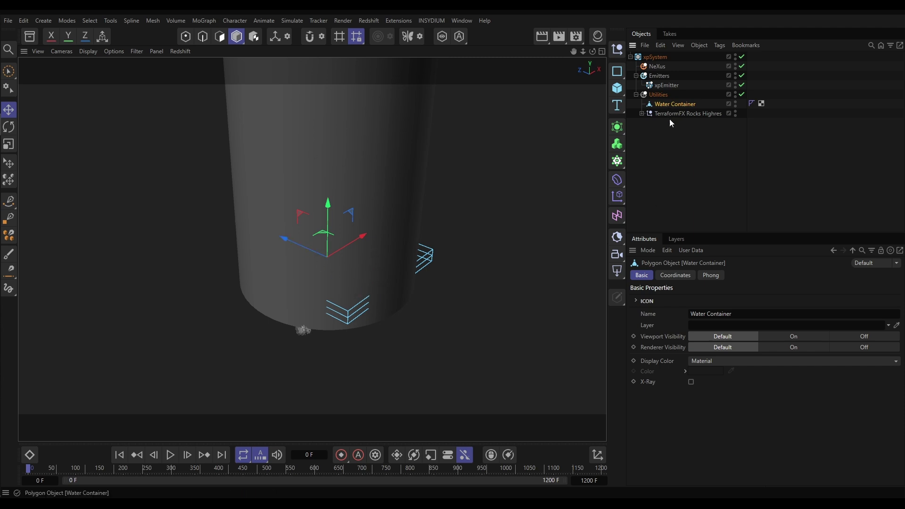
pyautogui.click(690, 381)
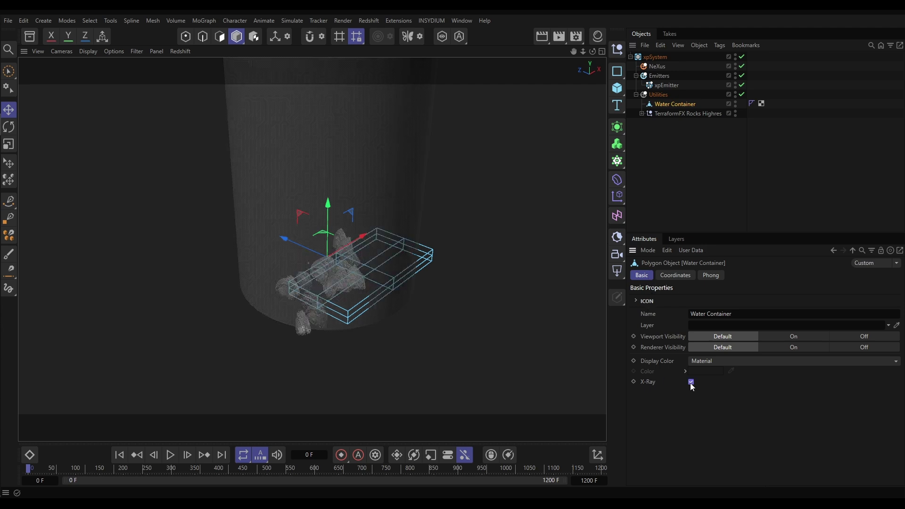
pyautogui.click(663, 149)
pyautogui.click(664, 106)
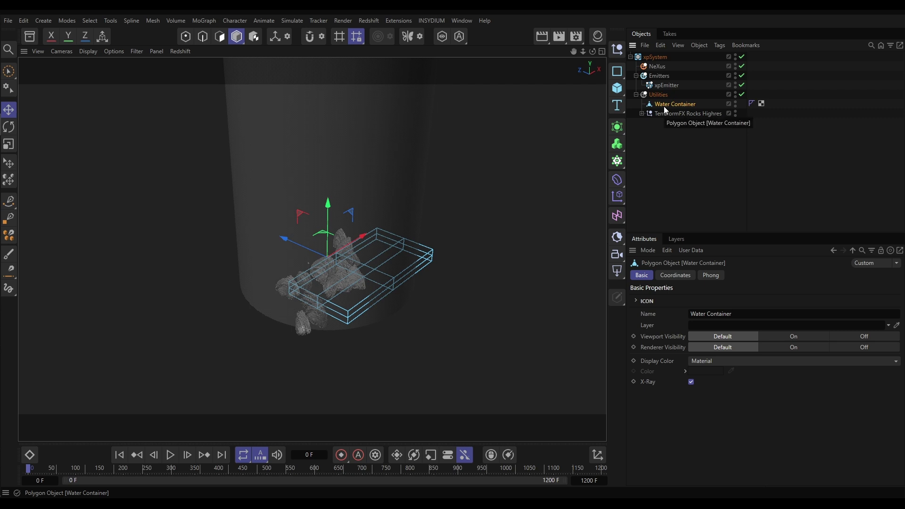
pyautogui.moveTo(378, 237)
pyautogui.keyDown('alt'); pyautogui.mouseDown()
pyautogui.moveTo(374, 251)
pyautogui.moveTo(377, 228)
pyautogui.mouseUp(); pyautogui.keyUp('alt')
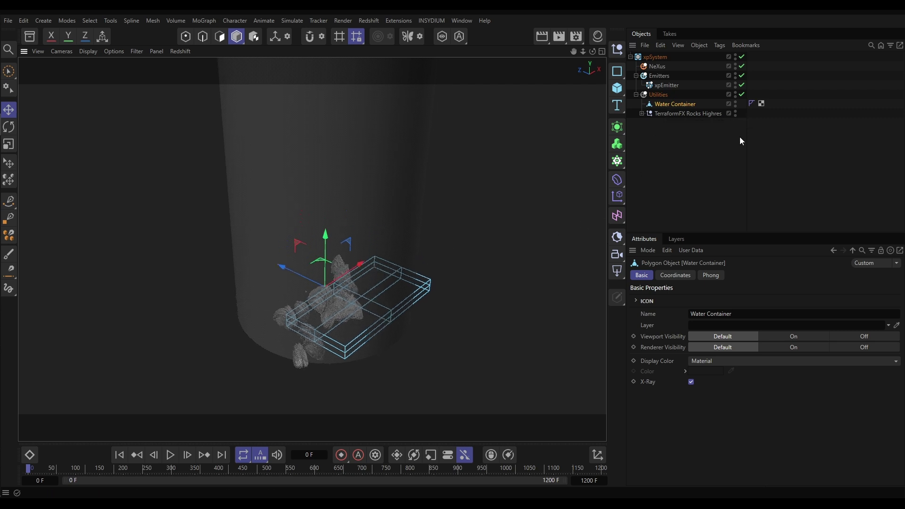
# Add an xpCollider tag to the Water Container and set its collision normals to Inside.
pyautogui.click(719, 45)
pyautogui.moveTo(776, 101)
pyautogui.moveTo(837, 104)
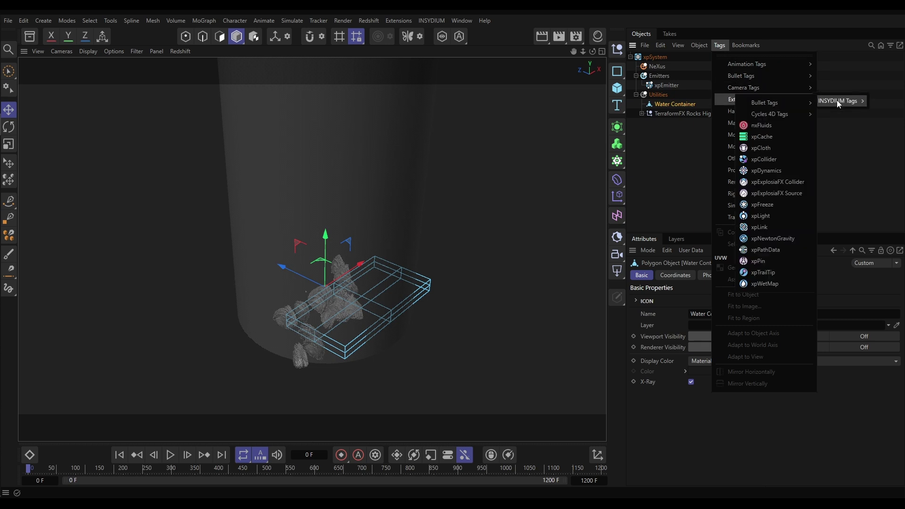
pyautogui.click(762, 159)
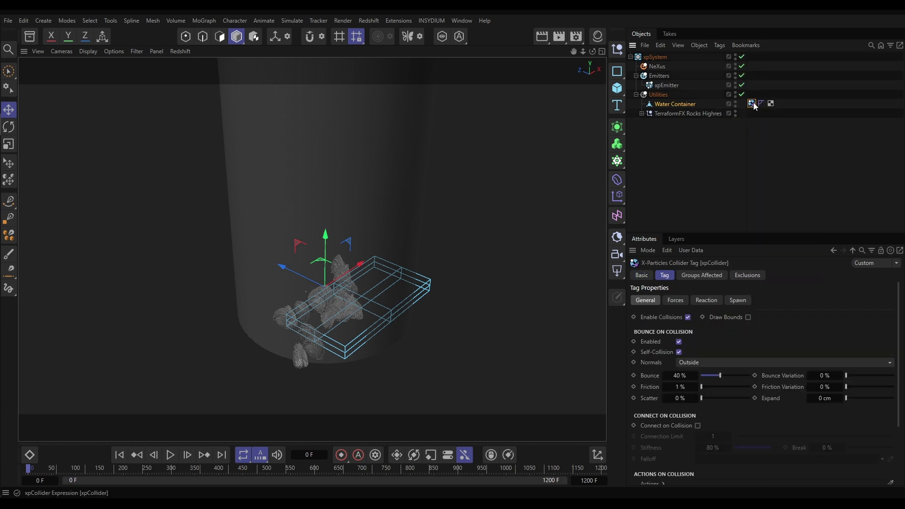
pyautogui.click(701, 361)
pyautogui.click(701, 387)
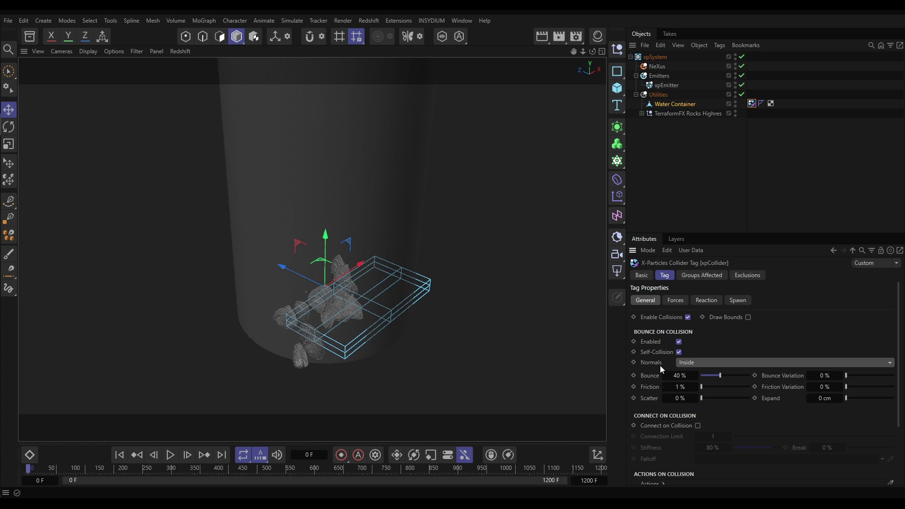
# Set the Bounce of the Water Container's xpCollider tag to 0 %.
pyautogui.moveTo(715, 375); pyautogui.dragTo(696, 376)
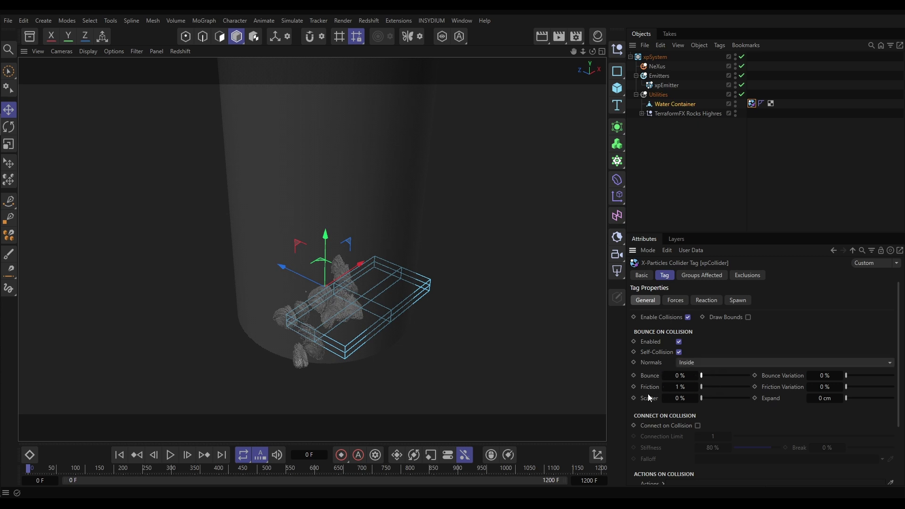
pyautogui.click(691, 139)
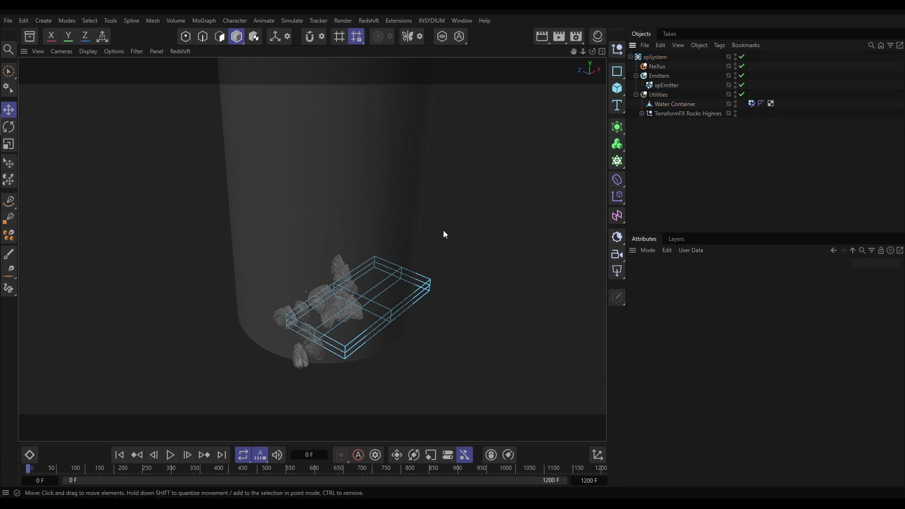
# Add an nxGravity modifier to the NeXus folder.
pyautogui.keyDown('alt'); pyautogui.moveTo(424, 233); pyautogui.dragTo(337, 275); pyautogui.keyUp('alt')
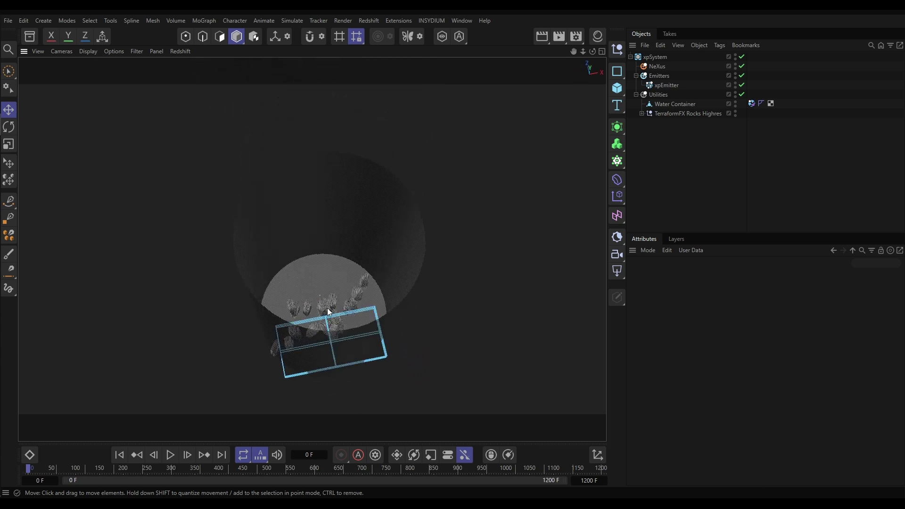
pyautogui.keyDown('alt'); pyautogui.moveTo(321, 286); pyautogui.dragTo(435, 175); pyautogui.keyUp('alt')
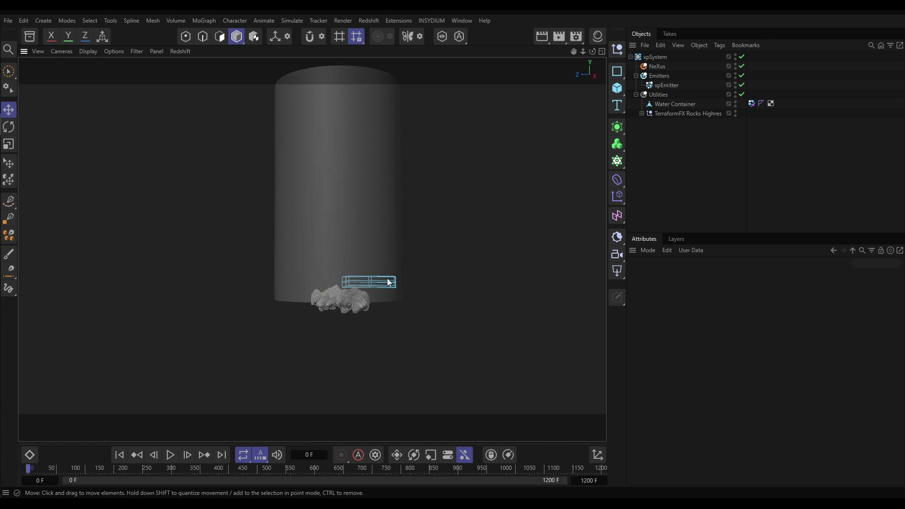
pyautogui.keyDown('alt'); pyautogui.moveTo(359, 248); pyautogui.dragTo(250, 338); pyautogui.keyUp('alt')
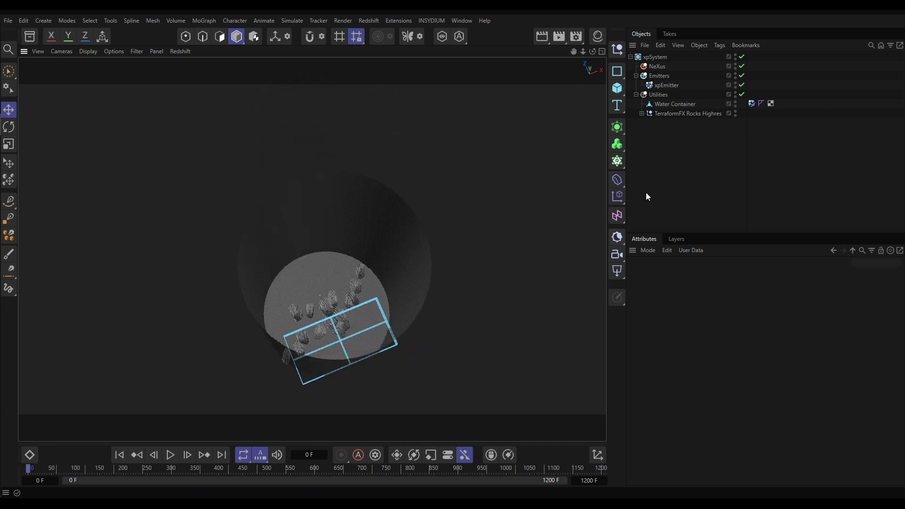
pyautogui.click(658, 66)
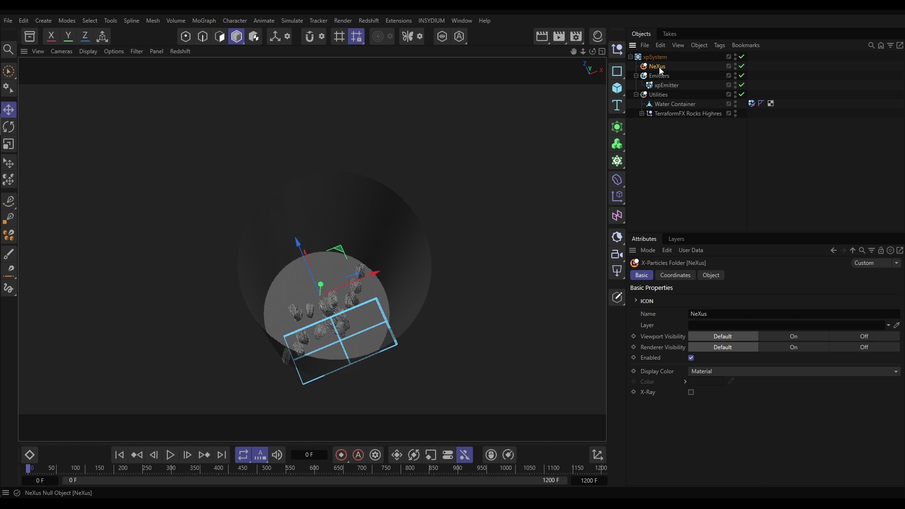
pyautogui.click(706, 277)
pyautogui.click(895, 324)
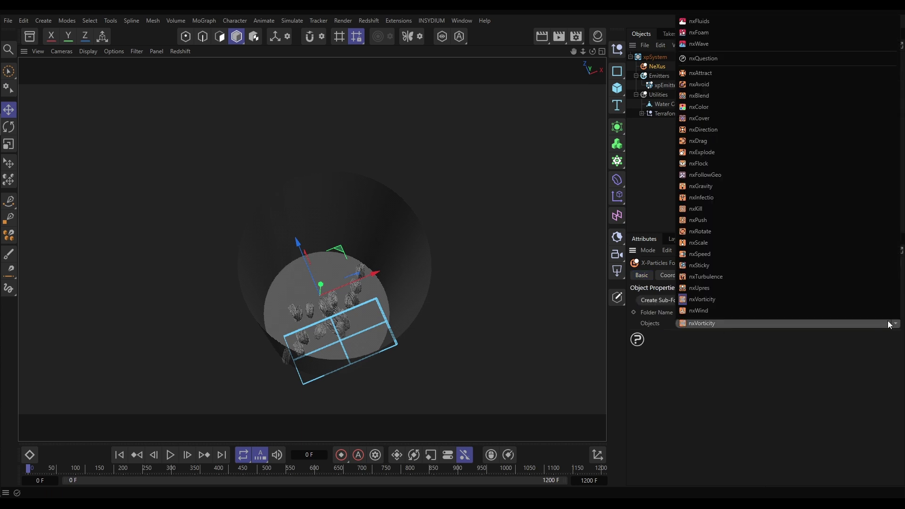
pyautogui.click(703, 186)
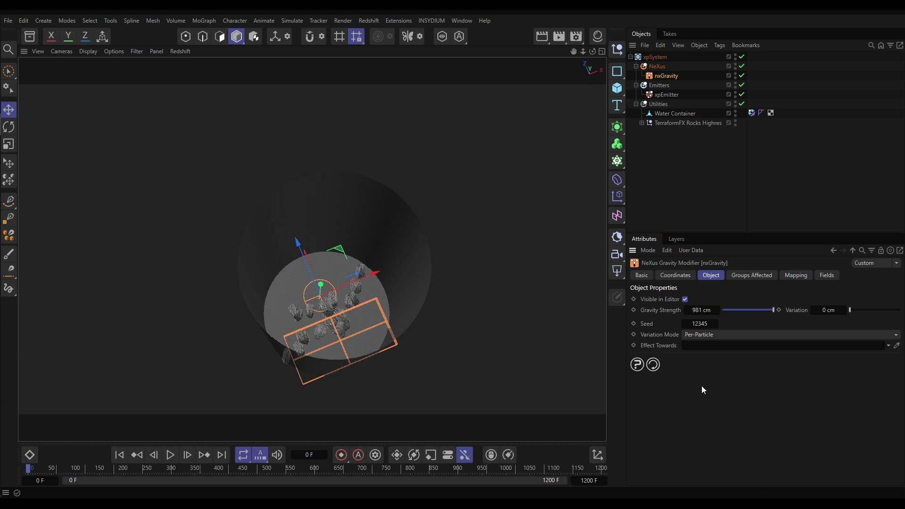
# Add an nxFluids modifier to the NeXus folder and set its Substeps to 4.
pyautogui.click(654, 66)
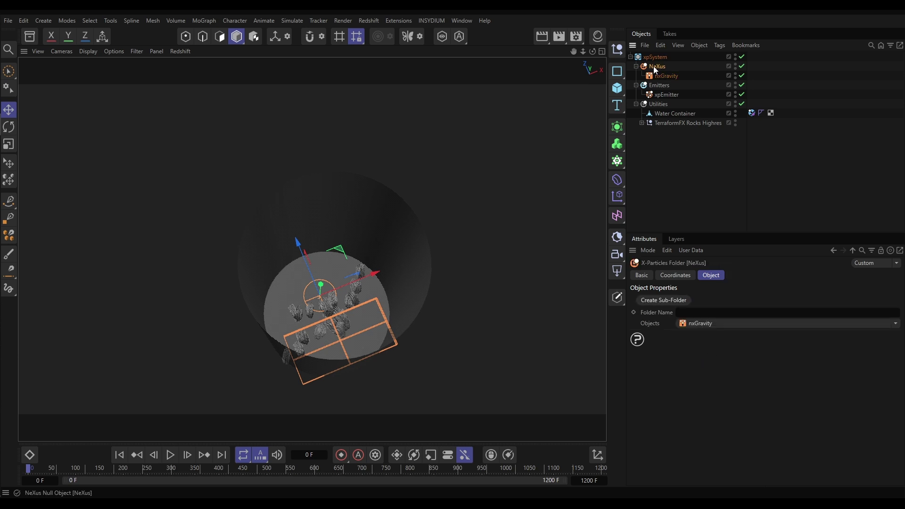
pyautogui.click(894, 324)
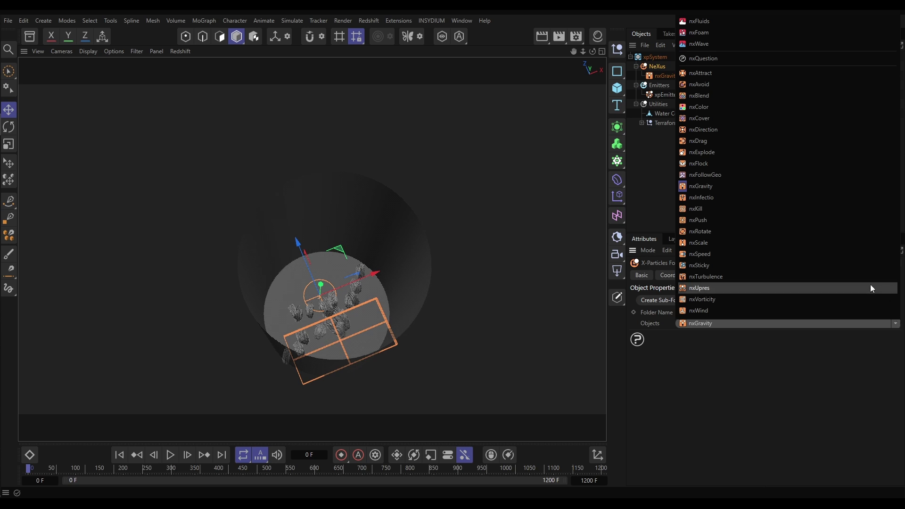
pyautogui.click(701, 22)
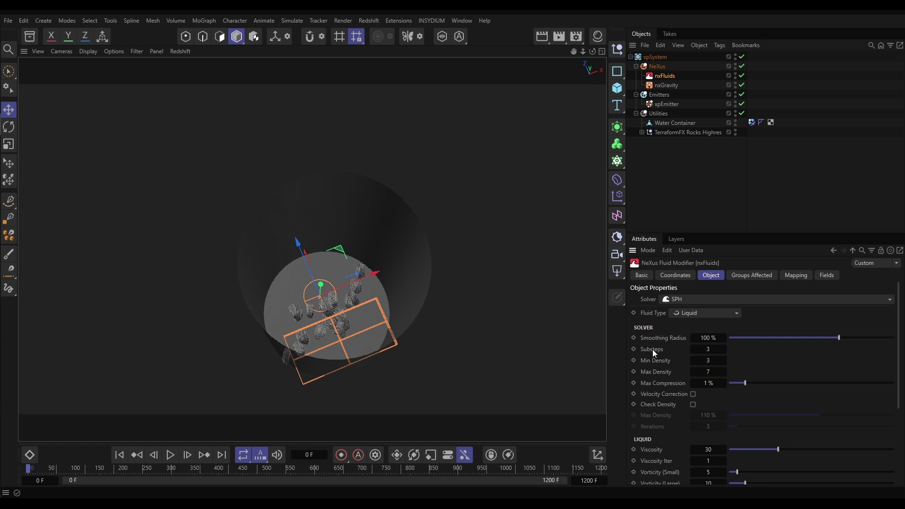
pyautogui.click(725, 347)
# Play the simulation to about frame 187 and check whether the fluid particles stay within the container.
pyautogui.click(171, 455)
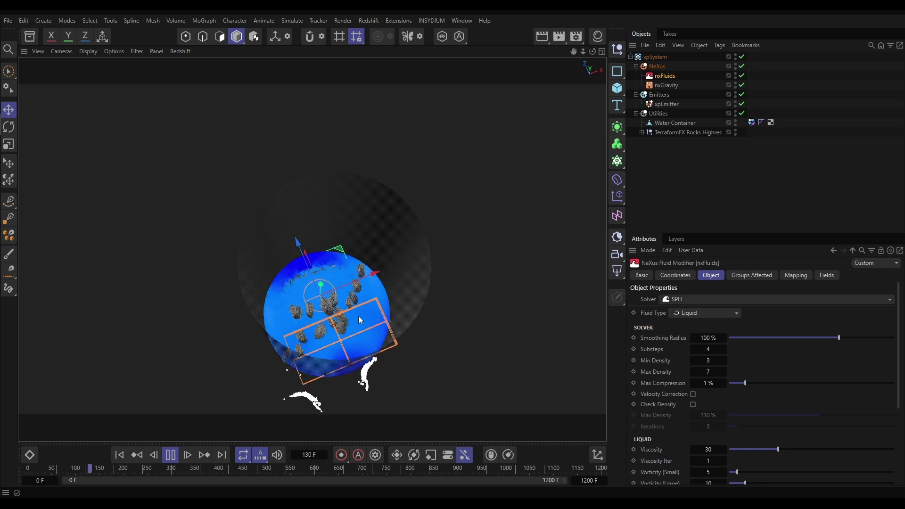
pyautogui.click(170, 454)
pyautogui.keyDown('alt'); pyautogui.moveTo(358, 348); pyautogui.dragTo(322, 284); pyautogui.keyUp('alt')
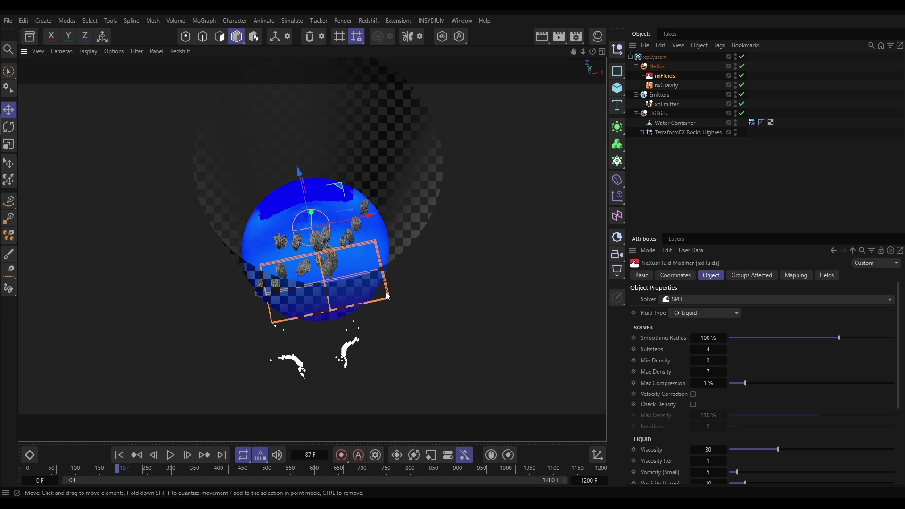
# Add an nxKill modifier with its Volume set to Objects, using the Water Container as the object, and enable Only Born.
pyautogui.click(659, 66)
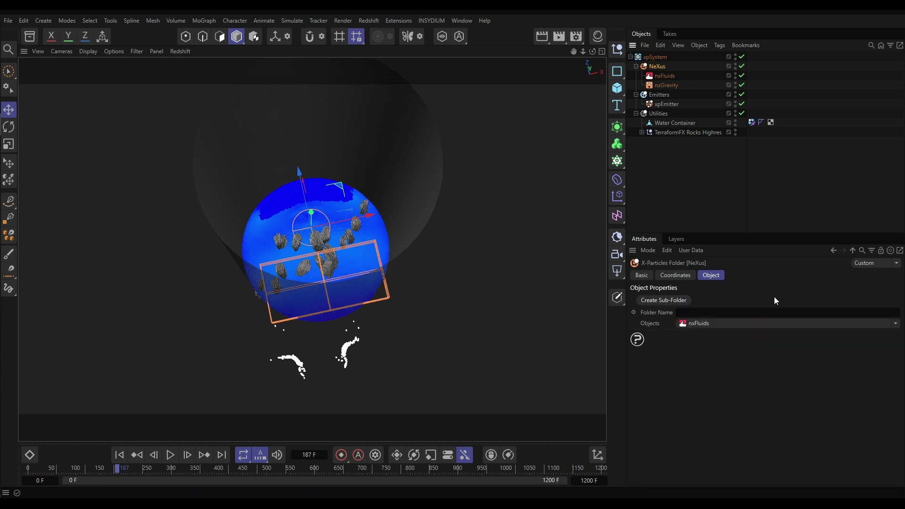
pyautogui.click(880, 318)
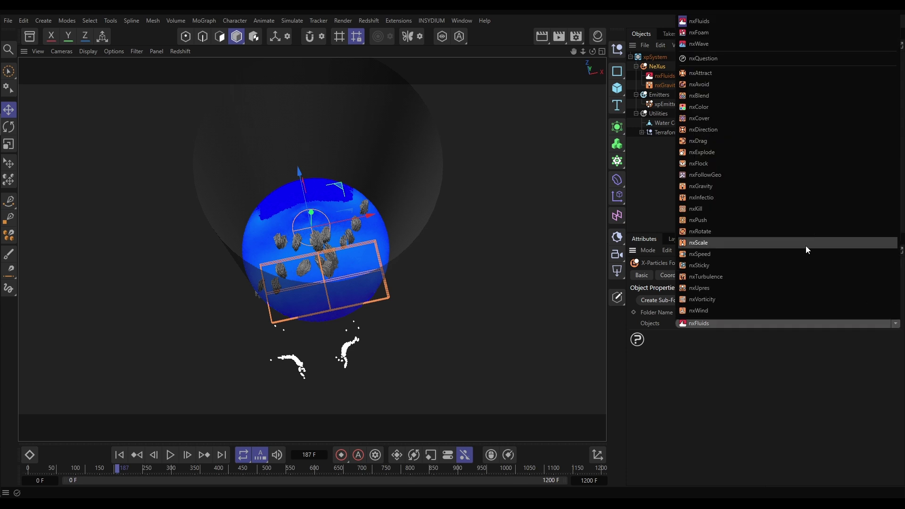
pyautogui.click(695, 209)
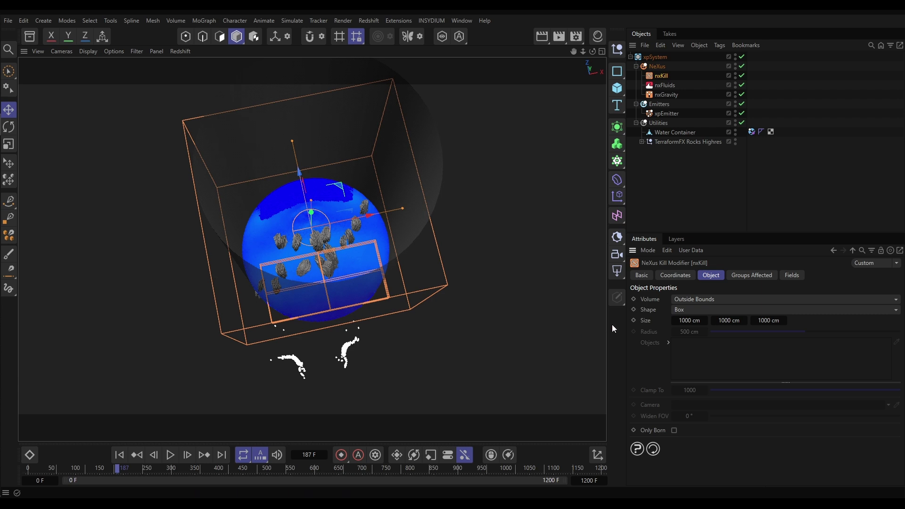
pyautogui.click(682, 300)
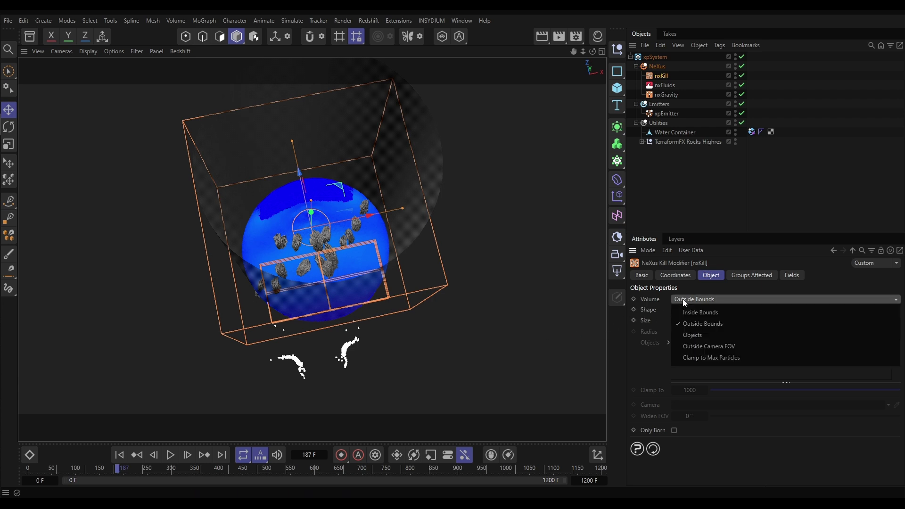
pyautogui.click(689, 333)
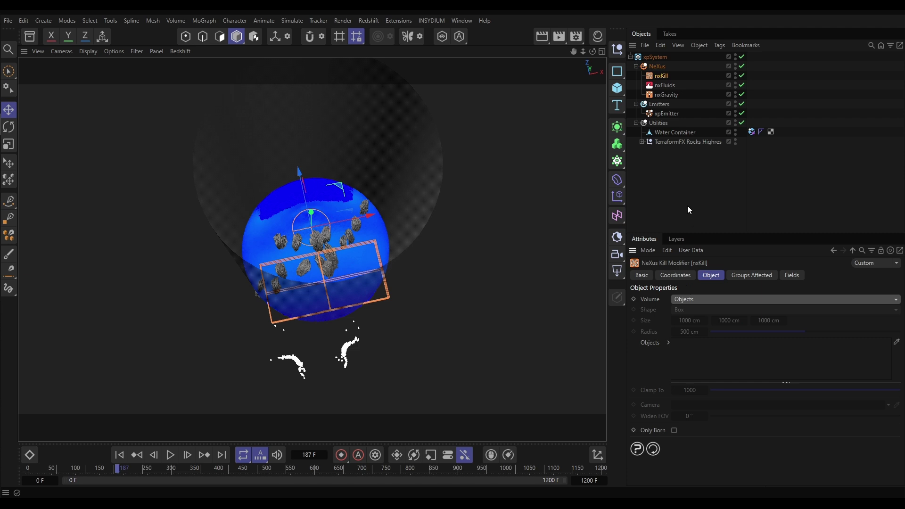
pyautogui.moveTo(663, 132); pyautogui.dragTo(702, 354)
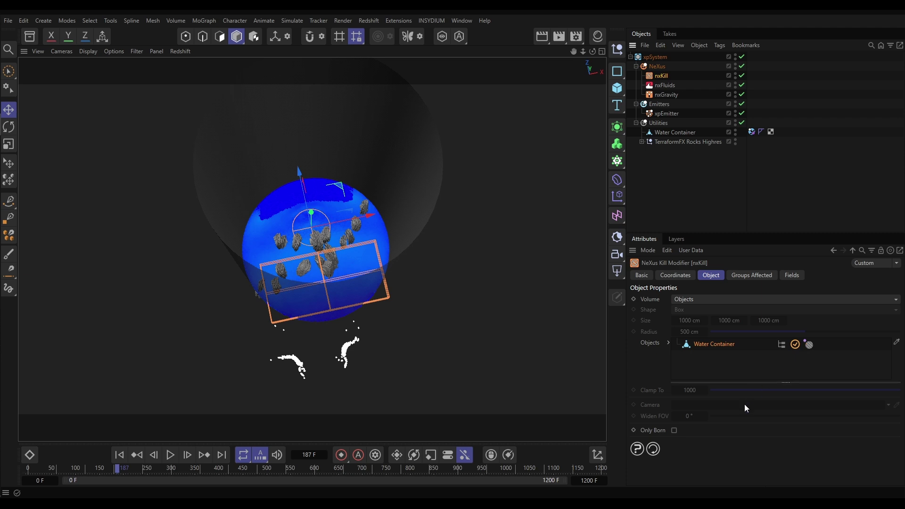
pyautogui.click(674, 430)
# Replay the simulation from frame 0 to about frame 164 and examine the particles around the container and rocks up close.
pyautogui.click(120, 455)
pyautogui.click(169, 455)
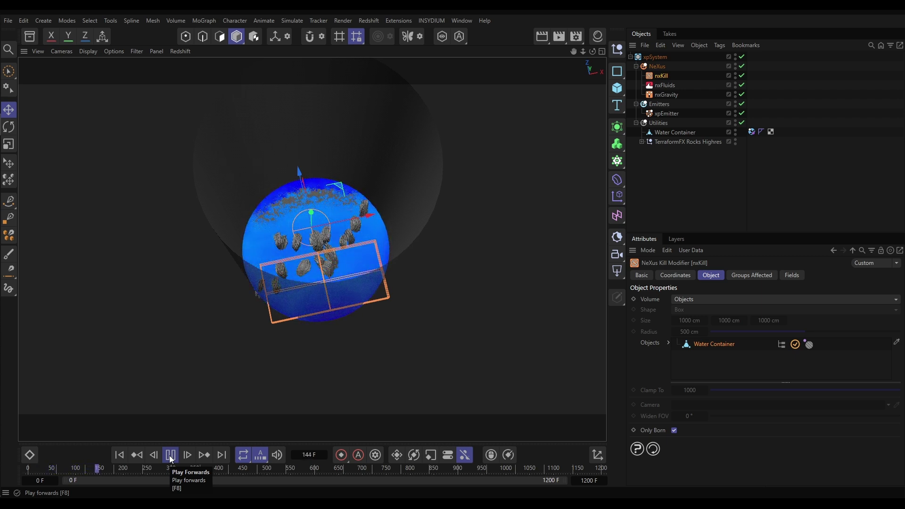
pyautogui.click(170, 455)
pyautogui.scroll(5, 354, 284)
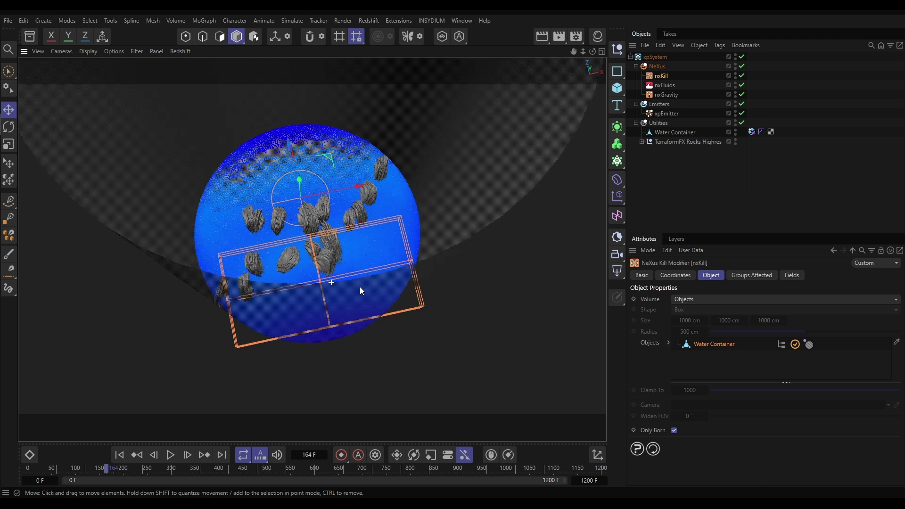
pyautogui.click(119, 454)
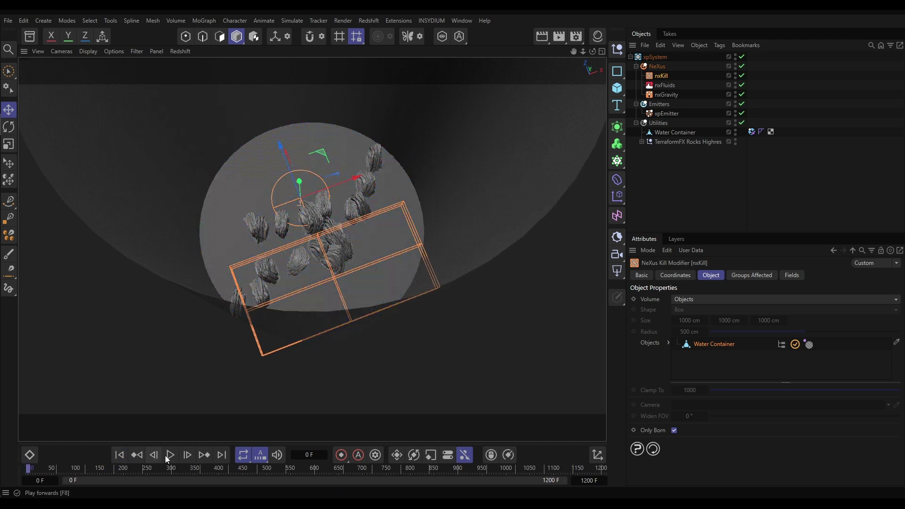
pyautogui.click(170, 454)
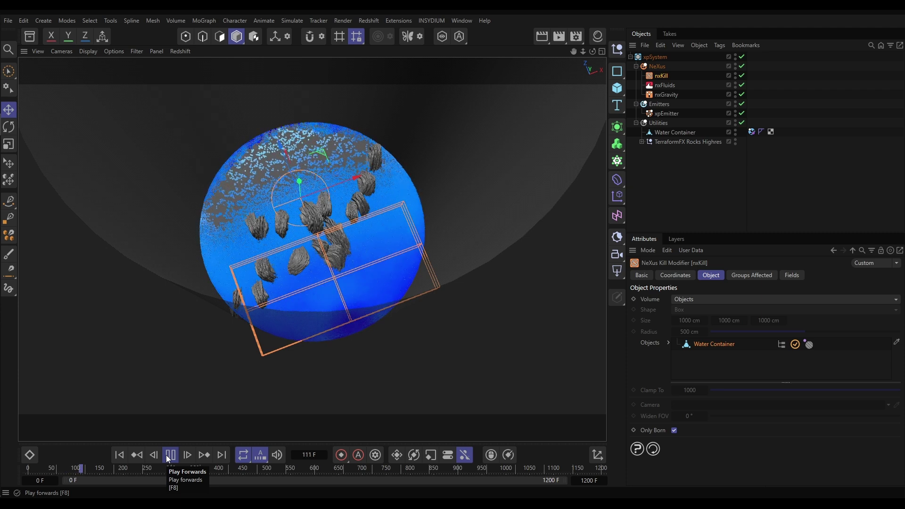
pyautogui.click(169, 457)
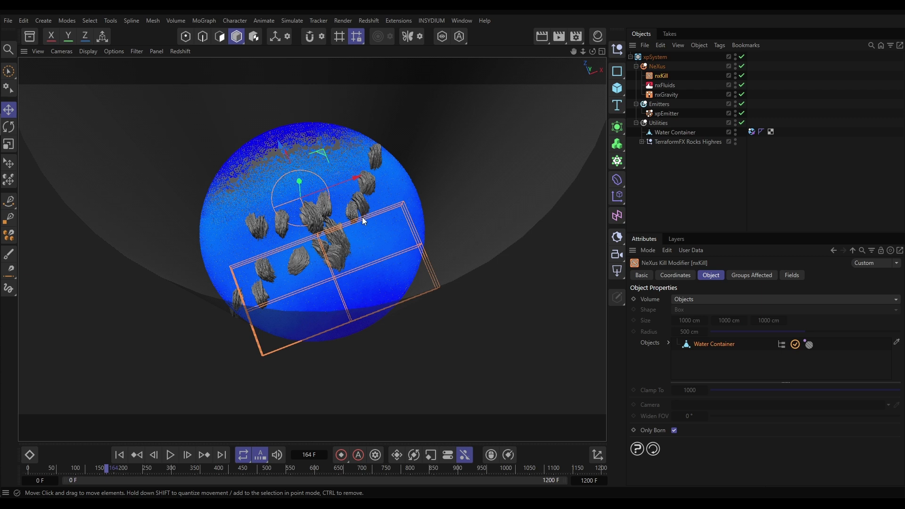
# Display the mesh lines in the viewport and examine the polygon density of the rocks up close.
pyautogui.click(681, 159)
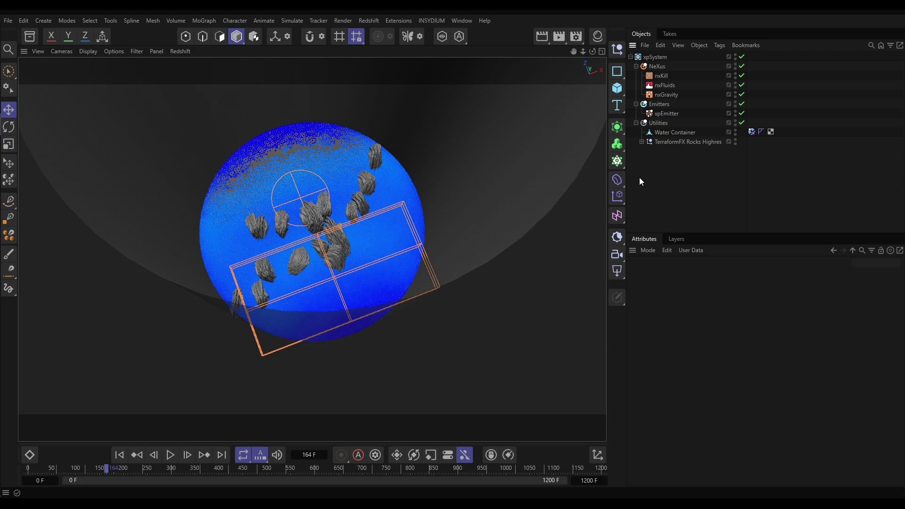
pyautogui.press('n')
pyautogui.press('b')
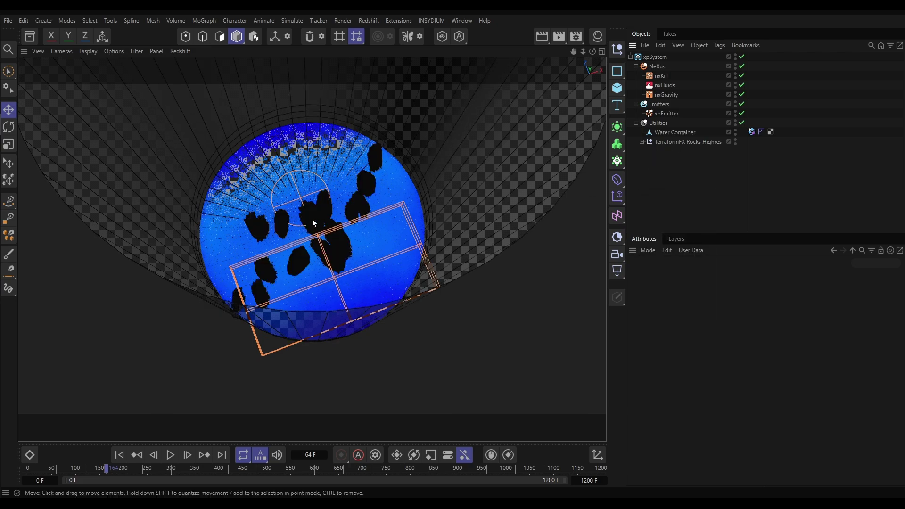
pyautogui.scroll(10, 312, 222)
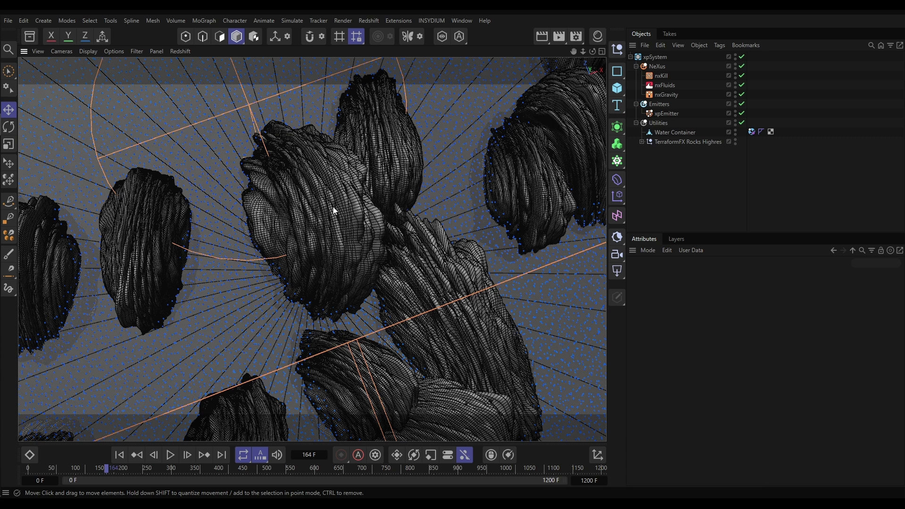
# Duplicate the TerraformFX Rocks Highres group as "TerraformFX Rocks Collider" and hide the original group in both viewport and renderer.
pyautogui.click(676, 142)
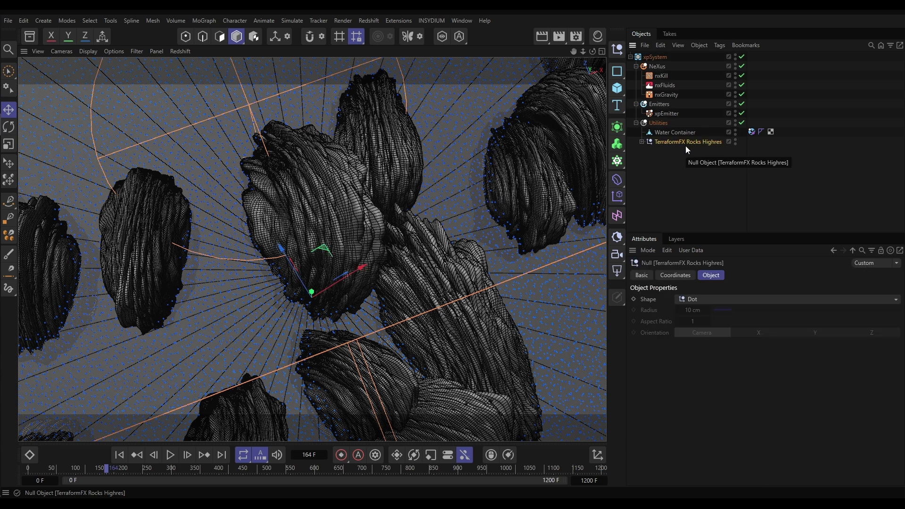
pyautogui.keyDown('ctrl'); pyautogui.moveTo(690, 142); pyautogui.dragTo(660, 128); pyautogui.keyUp('ctrl')
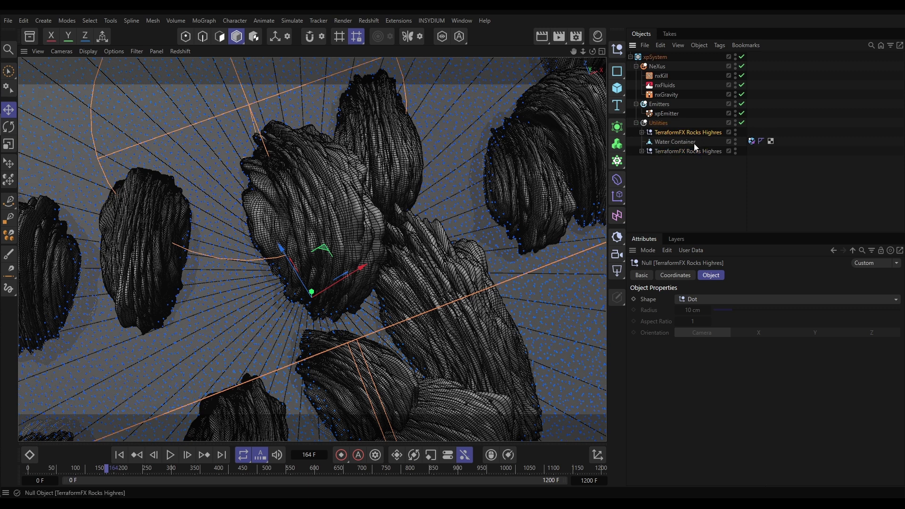
pyautogui.click(641, 275)
pyautogui.click(766, 314)
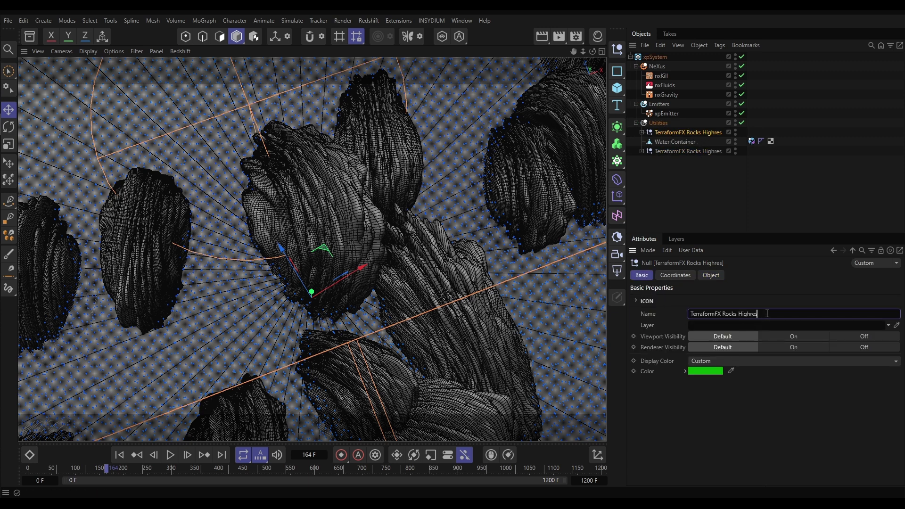
pyautogui.press('BackSpace')
pyautogui.press('BackSpace')
pyautogui.press('BackSpace')
pyautogui.write('Collider')
pyautogui.press('Return')
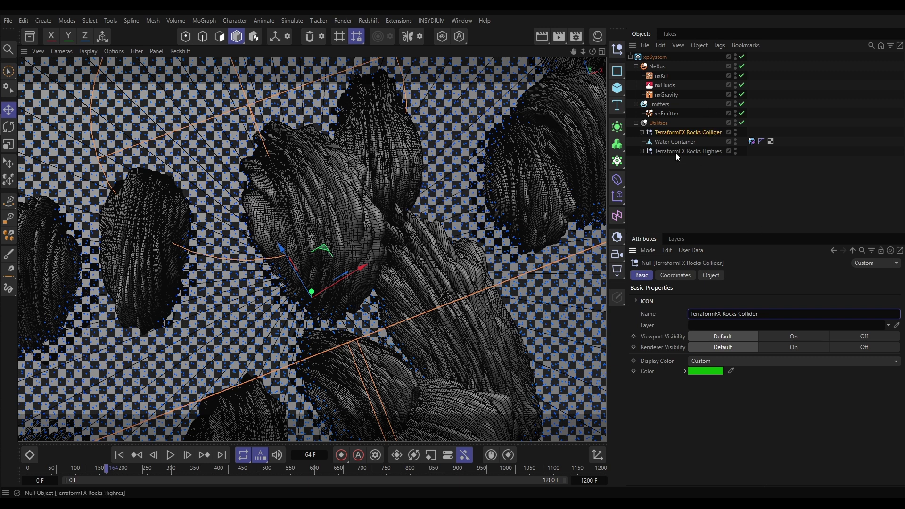
pyautogui.click(735, 153)
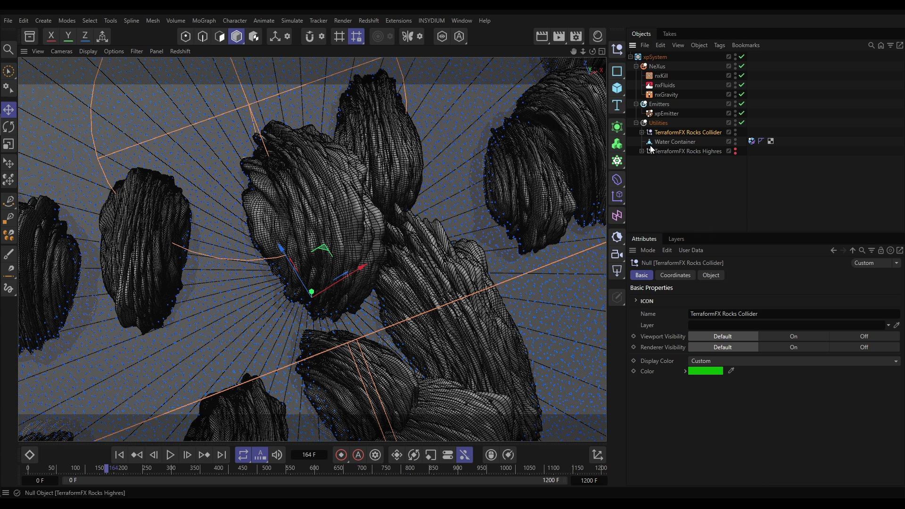
# Set the Subdivisions of all tfRock objects in the TerraformFX Rocks Collider group to 1.
pyautogui.click(642, 132)
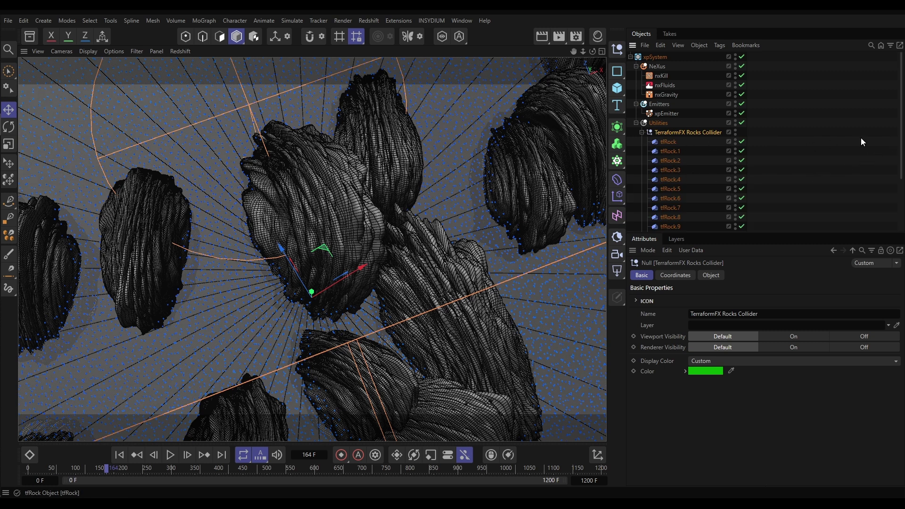
pyautogui.moveTo(900, 141); pyautogui.dragTo(901, 199)
pyautogui.click(668, 67)
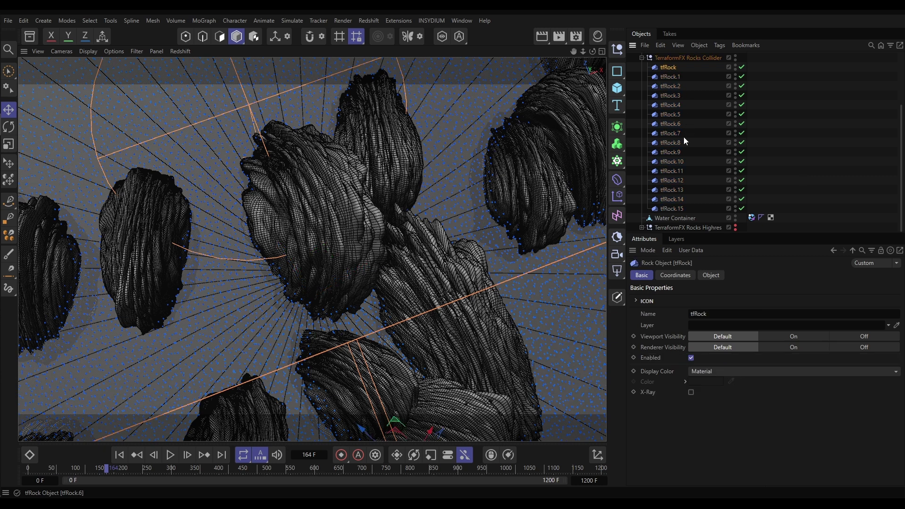
pyautogui.keyDown('shift'); pyautogui.click(672, 209); pyautogui.keyUp('shift')
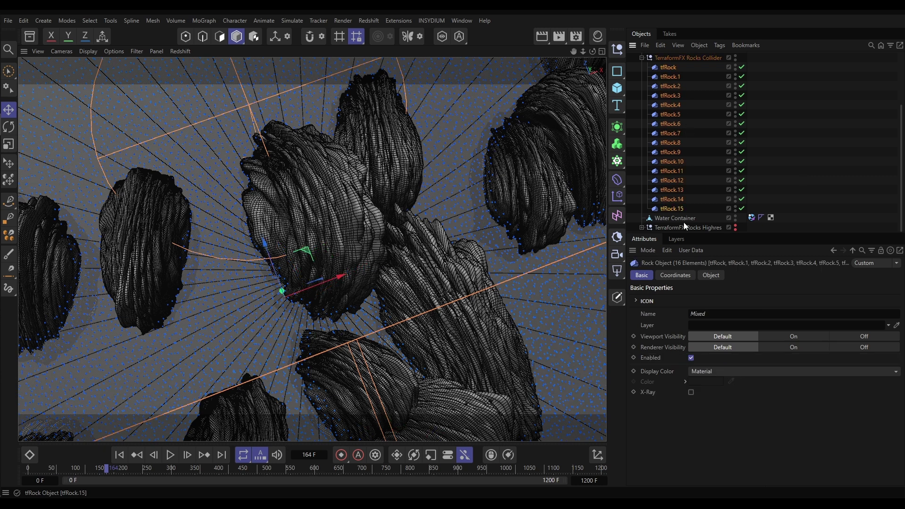
pyautogui.click(709, 275)
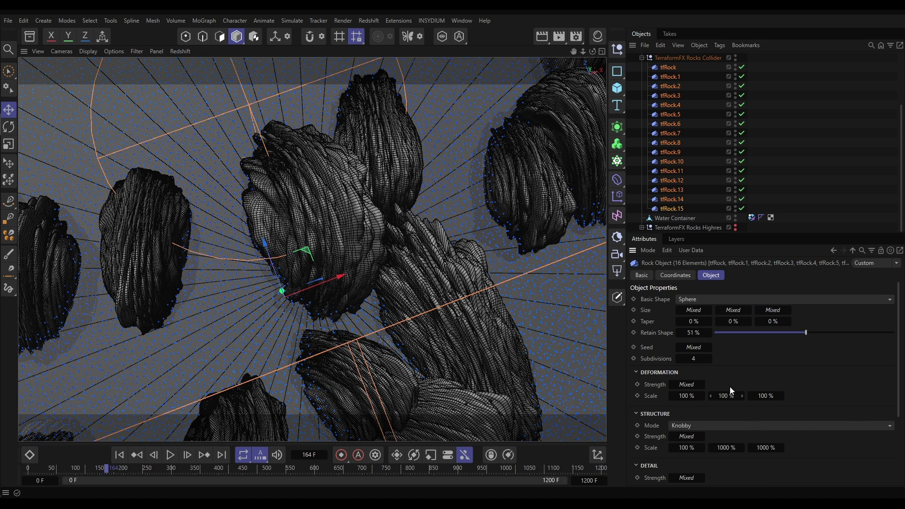
pyautogui.click(678, 359)
pyautogui.click(677, 360)
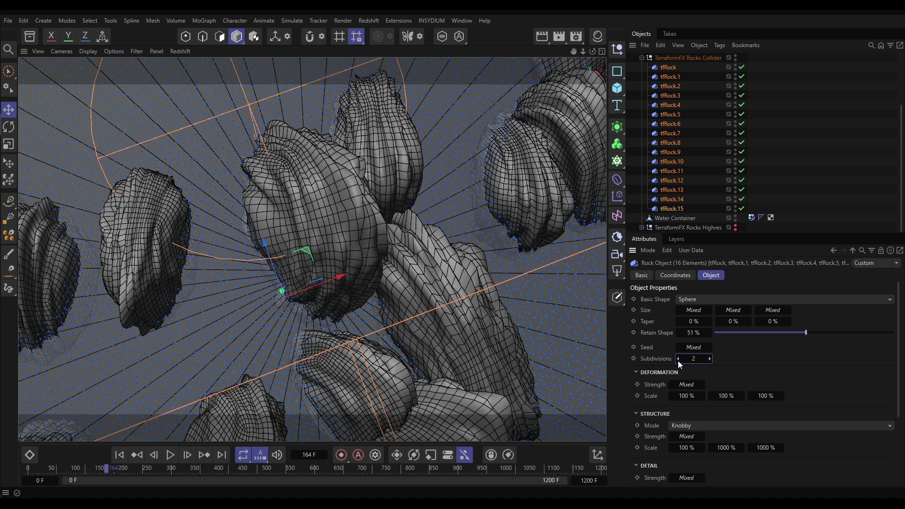
pyautogui.click(678, 359)
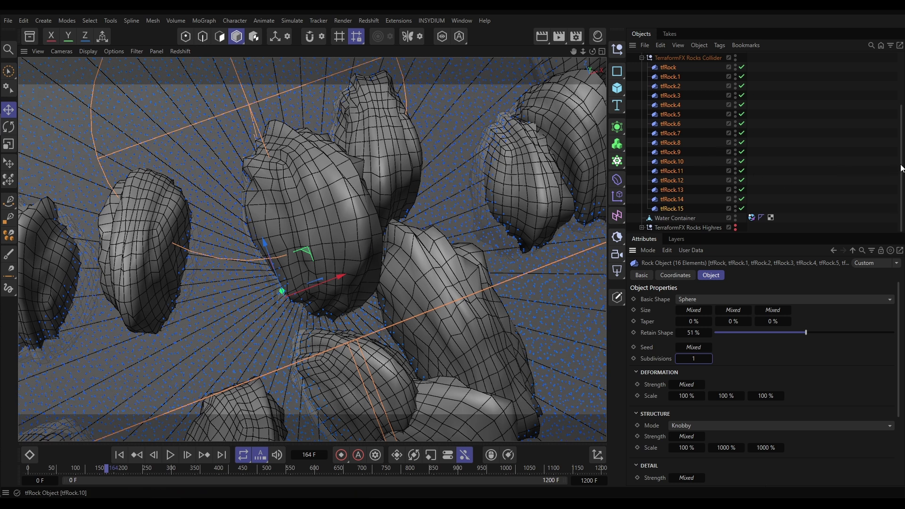
# Add an xpJoin utility to the Utilities folder and make the TerraformFX Rocks Collider group its child.
pyautogui.scroll(2, 683, 150)
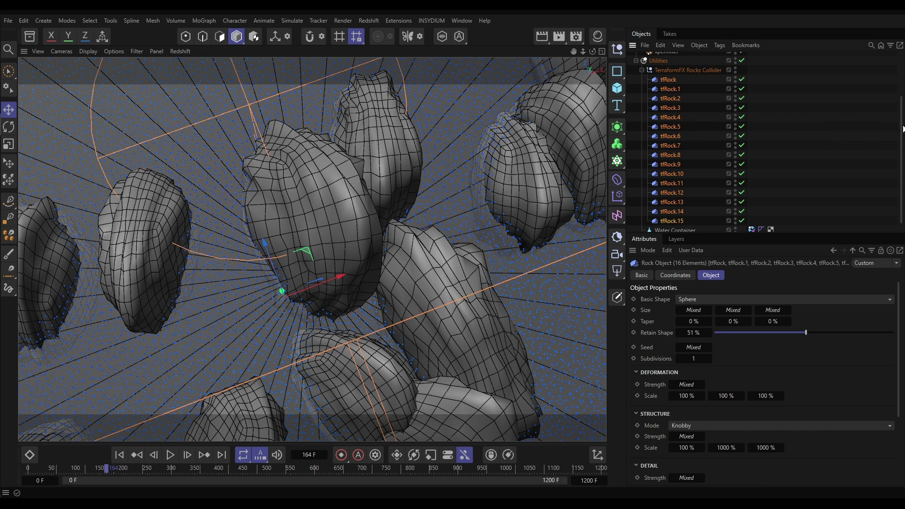
pyautogui.scroll(4, 836, 113)
pyautogui.click(656, 122)
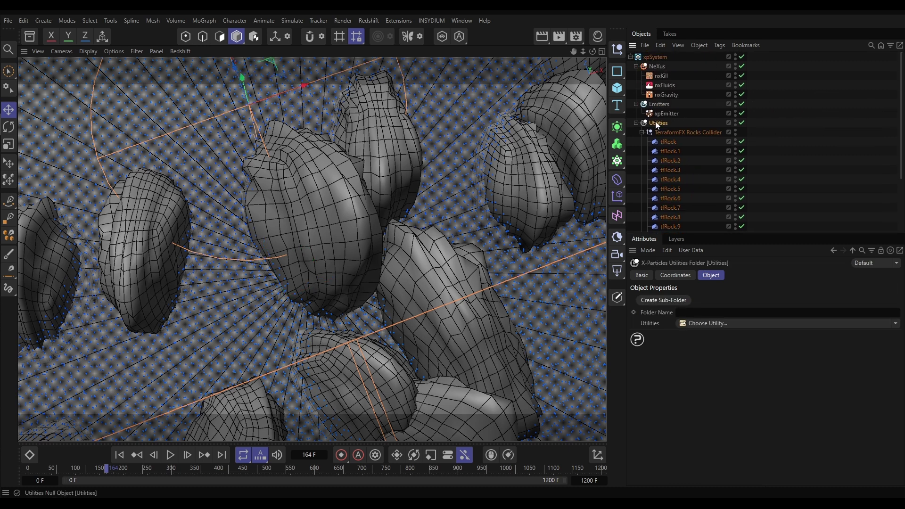
pyautogui.click(895, 324)
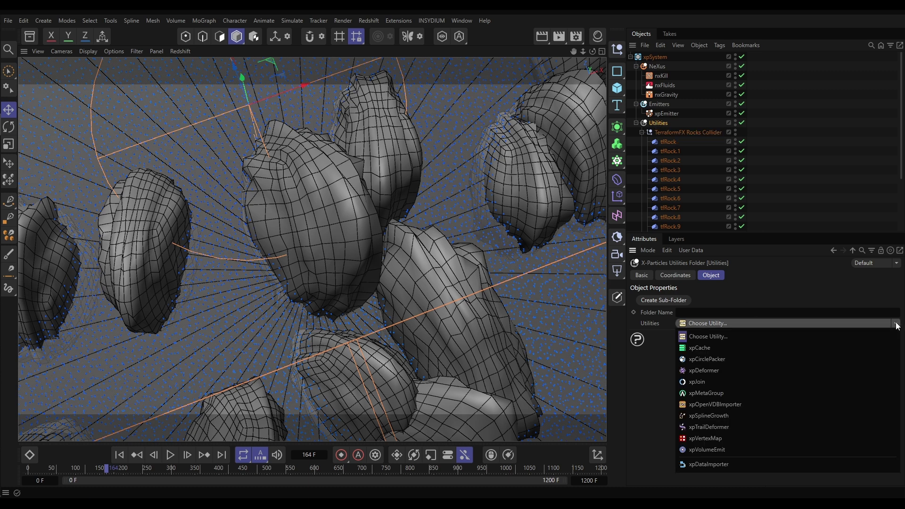
pyautogui.click(703, 381)
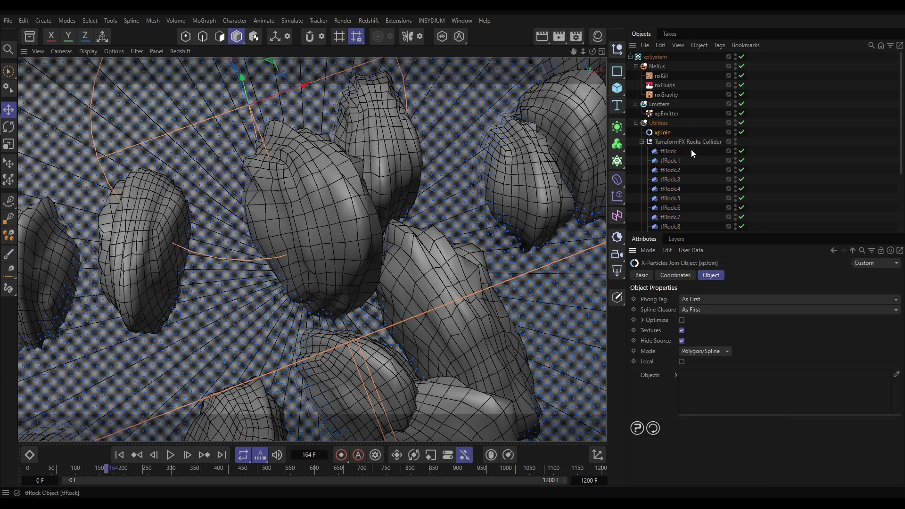
pyautogui.moveTo(671, 140); pyautogui.dragTo(662, 140)
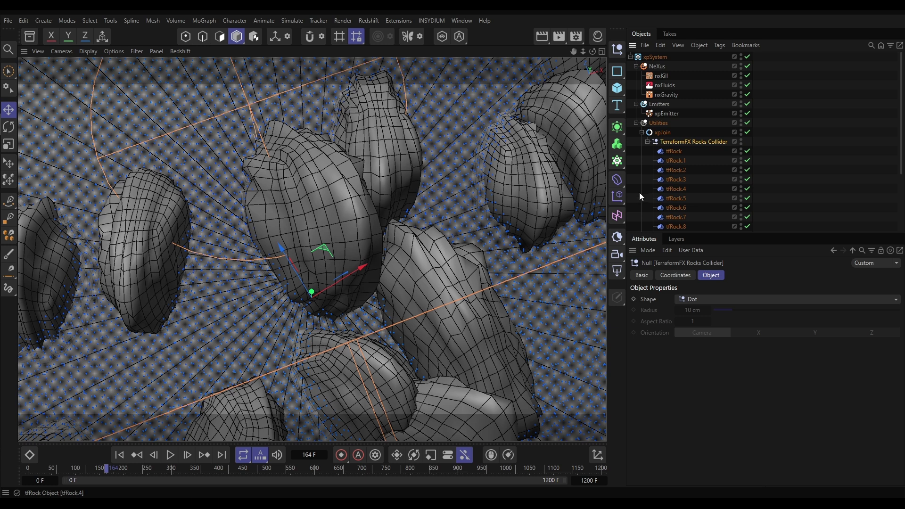
# Give the xpJoin object an xpCollider tag with Bounce set to 0 % and collapse its hierarchy.
pyautogui.click(668, 134)
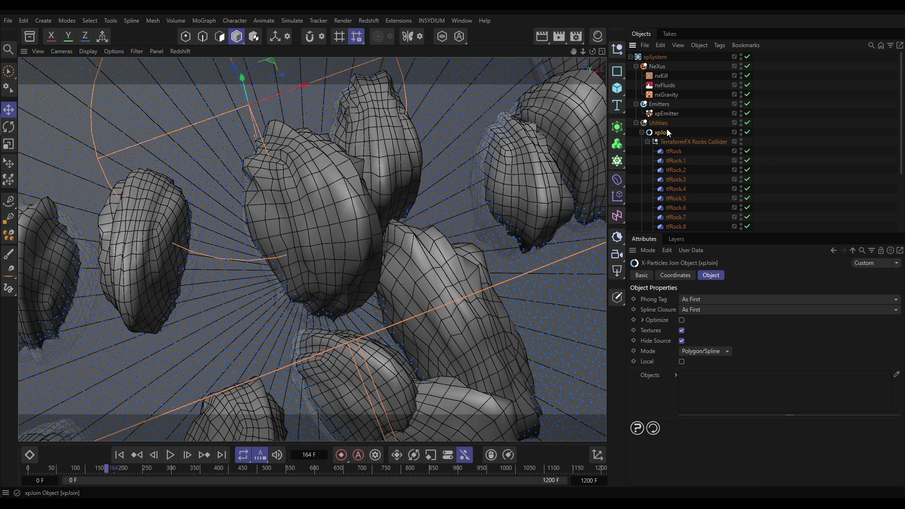
pyautogui.click(720, 47)
pyautogui.moveTo(764, 108)
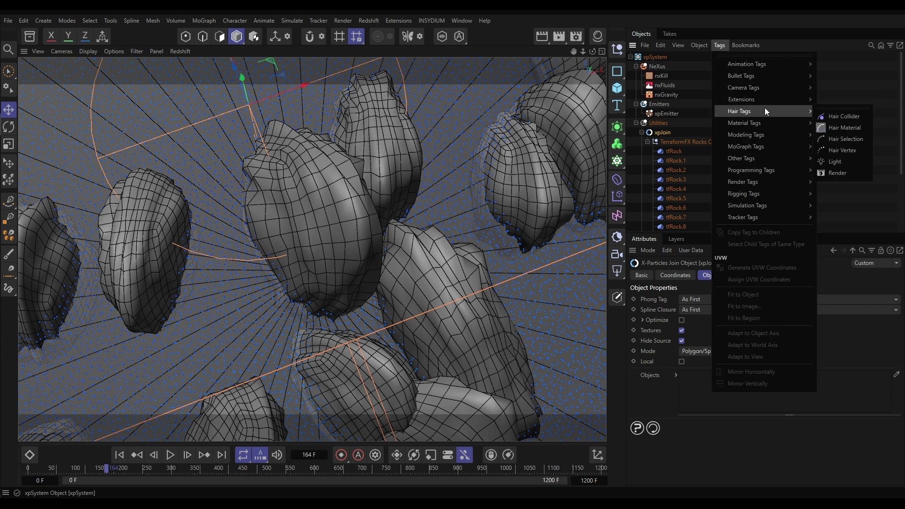
pyautogui.moveTo(807, 99)
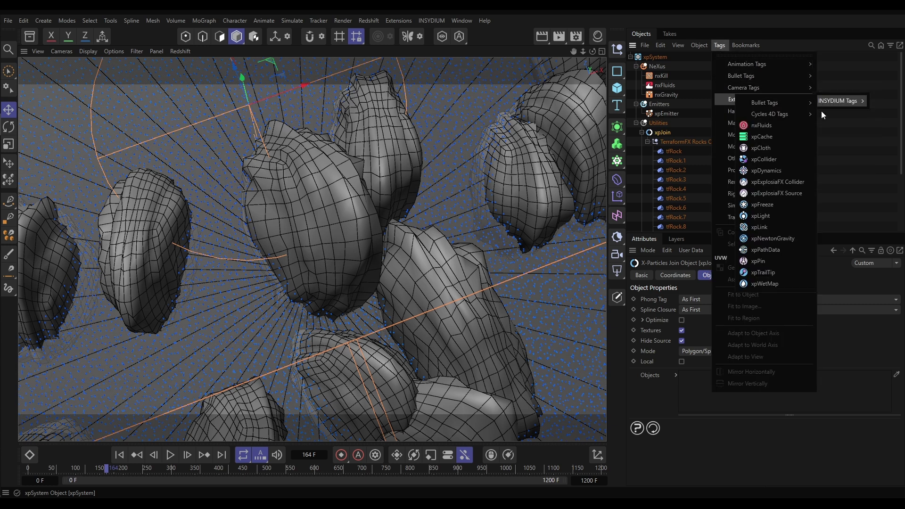
pyautogui.click(775, 159)
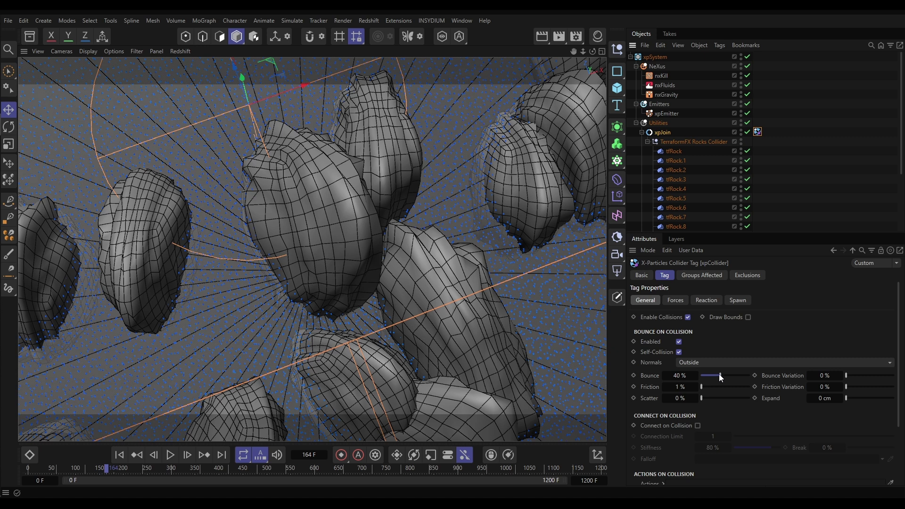
pyautogui.moveTo(719, 376); pyautogui.dragTo(700, 376)
pyautogui.click(641, 132)
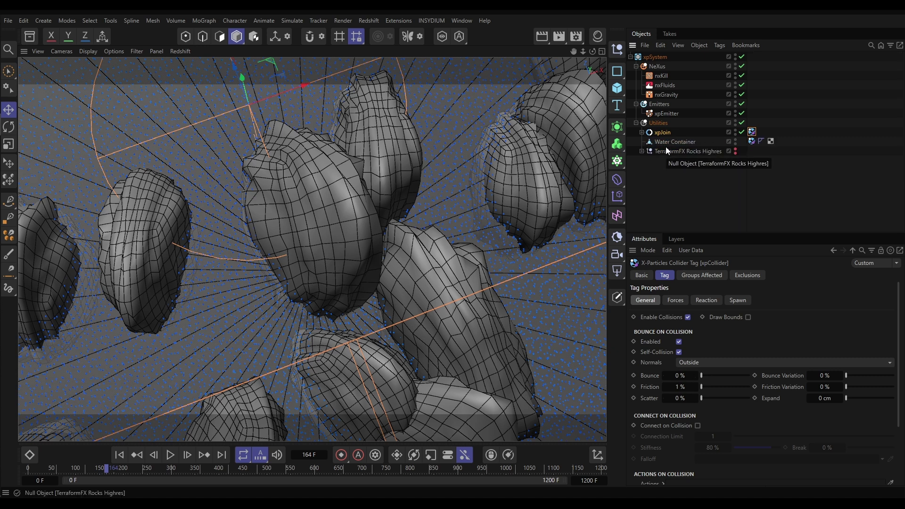
# Replay the simulation from frame 0 and examine the water flow around the rocks, with the xpJoin rocks both hidden and shown.
pyautogui.click(674, 178)
pyautogui.keyDown('alt'); pyautogui.moveTo(340, 240); pyautogui.dragTo(307, 225); pyautogui.keyUp('alt')
pyautogui.keyDown('alt'); pyautogui.moveTo(306, 225); pyautogui.dragTo(155, 230, button='right'); pyautogui.keyUp('alt')
pyautogui.keyDown('alt'); pyautogui.moveTo(263, 215); pyautogui.dragTo(281, 226); pyautogui.keyUp('alt')
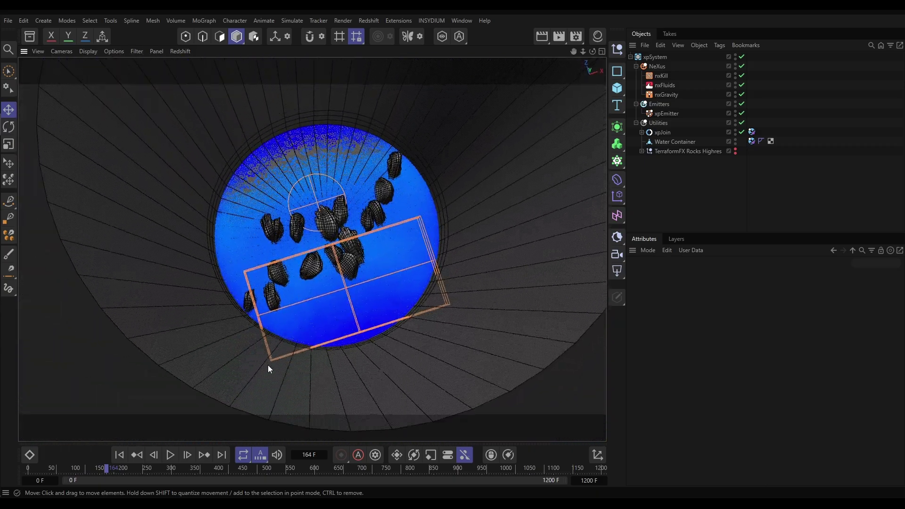
pyautogui.click(120, 455)
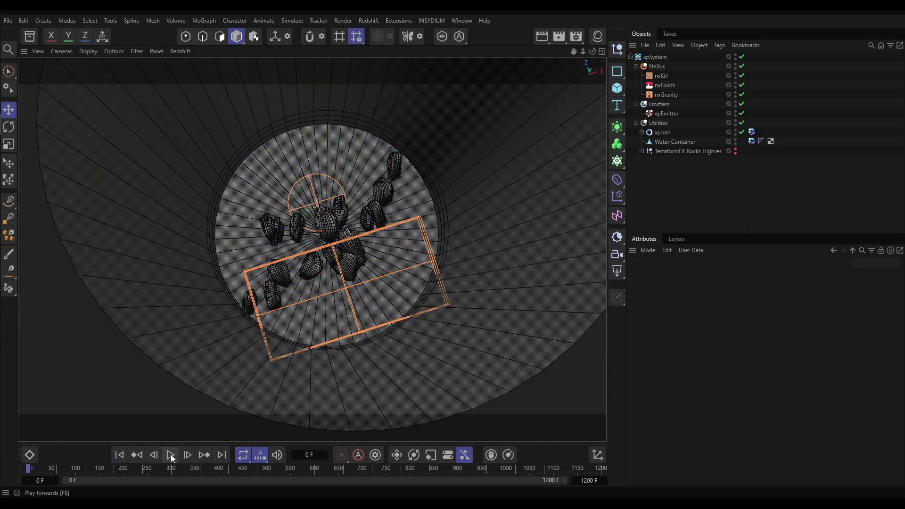
pyautogui.click(171, 456)
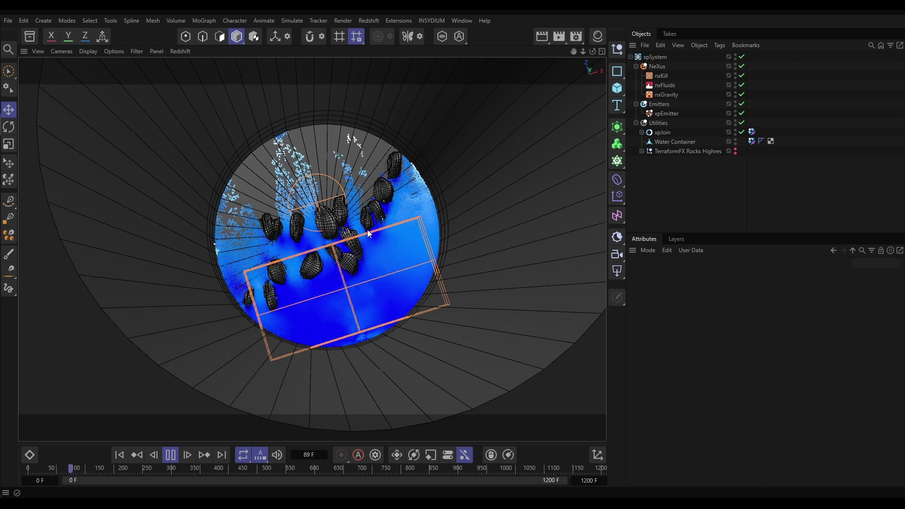
pyautogui.click(735, 132)
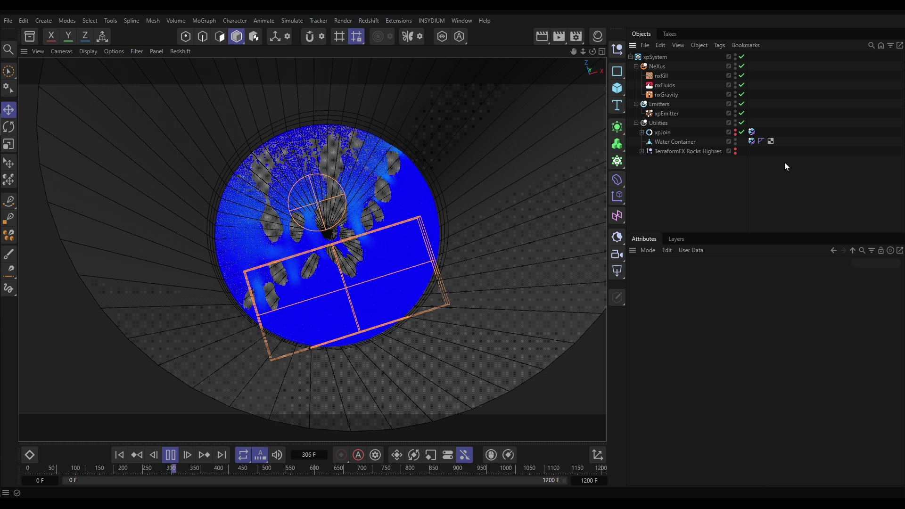
pyautogui.click(735, 132)
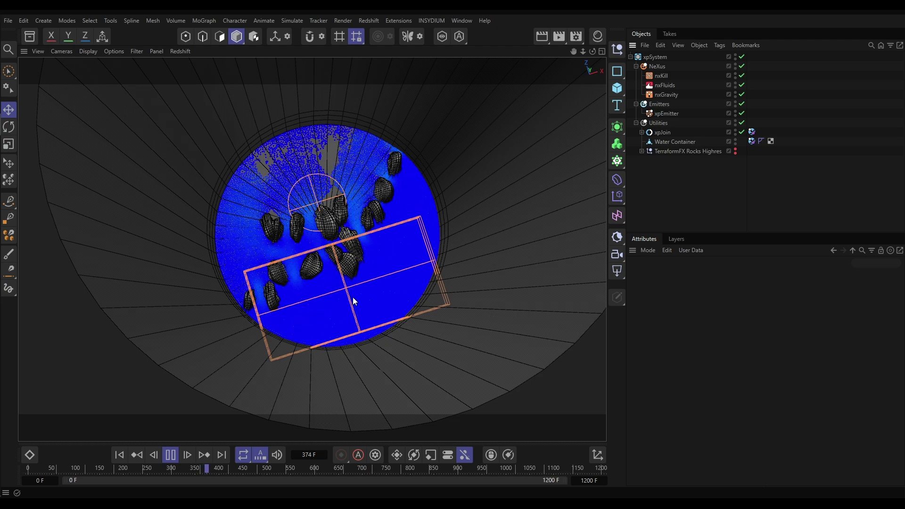
pyautogui.click(120, 454)
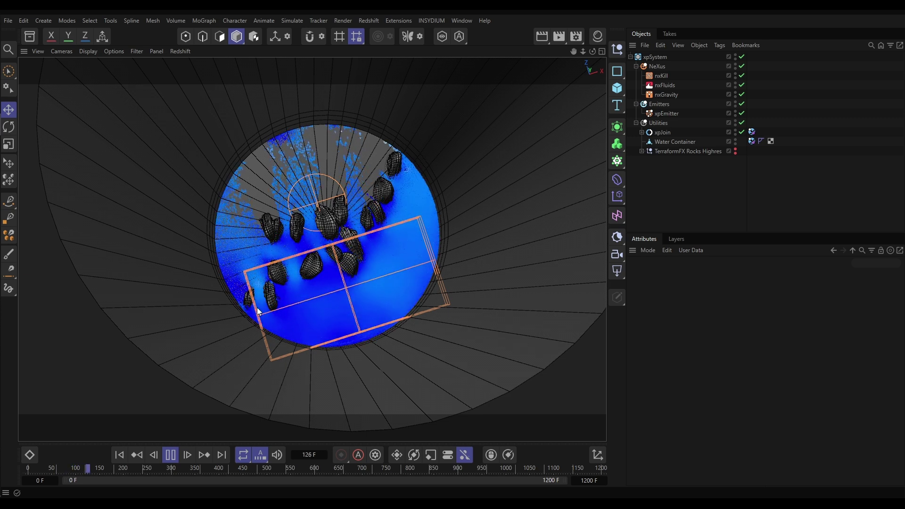
pyautogui.click(170, 455)
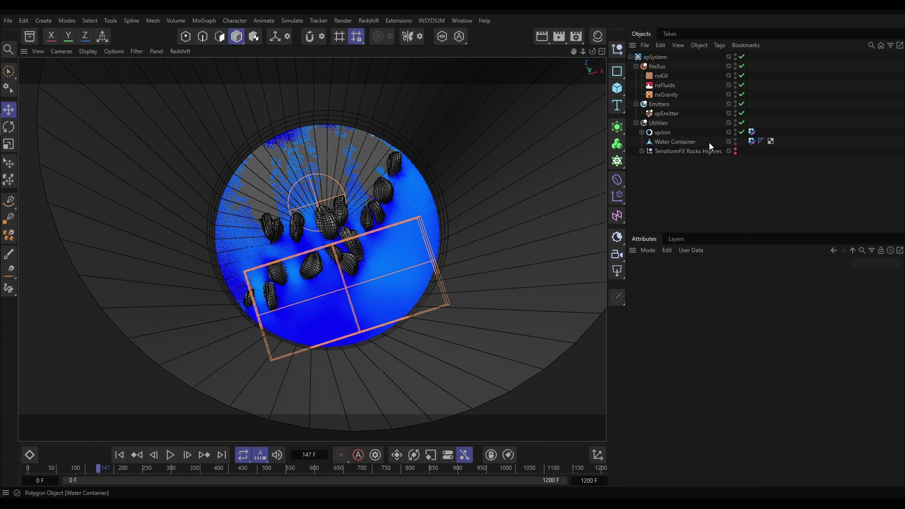
# Set Friction to 0 % on both the xpJoin and Water Container xpCollider tags and replay the simulation to about frame 319.
pyautogui.click(752, 139)
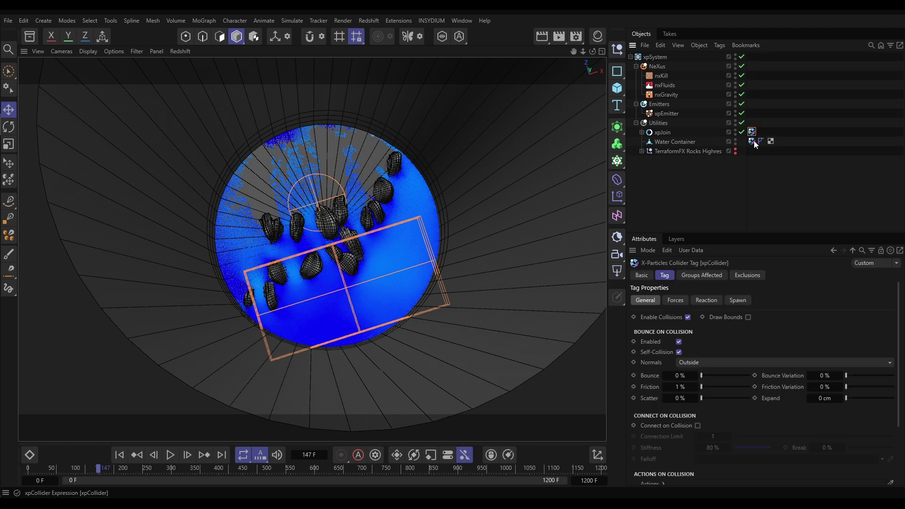
pyautogui.keyDown('shift'); pyautogui.click(752, 142); pyautogui.keyUp('shift')
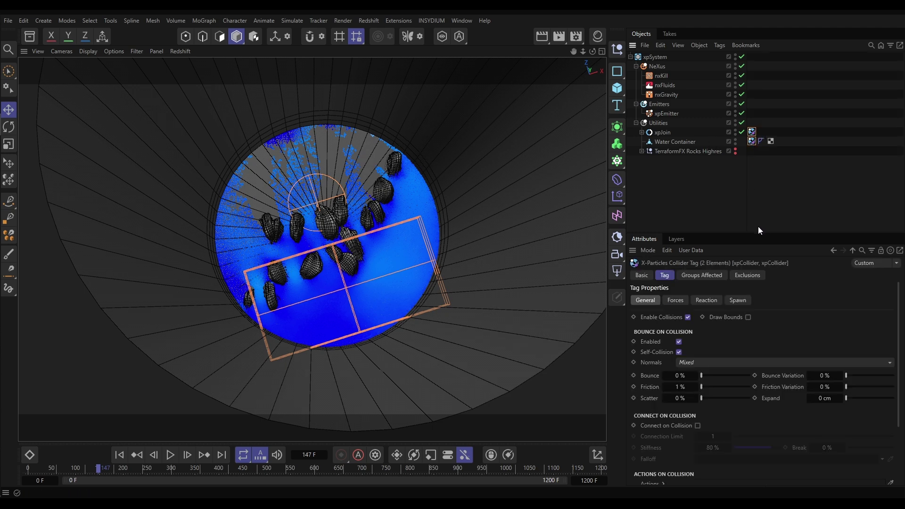
pyautogui.moveTo(702, 386); pyautogui.dragTo(699, 387)
pyautogui.click(119, 454)
pyautogui.click(170, 454)
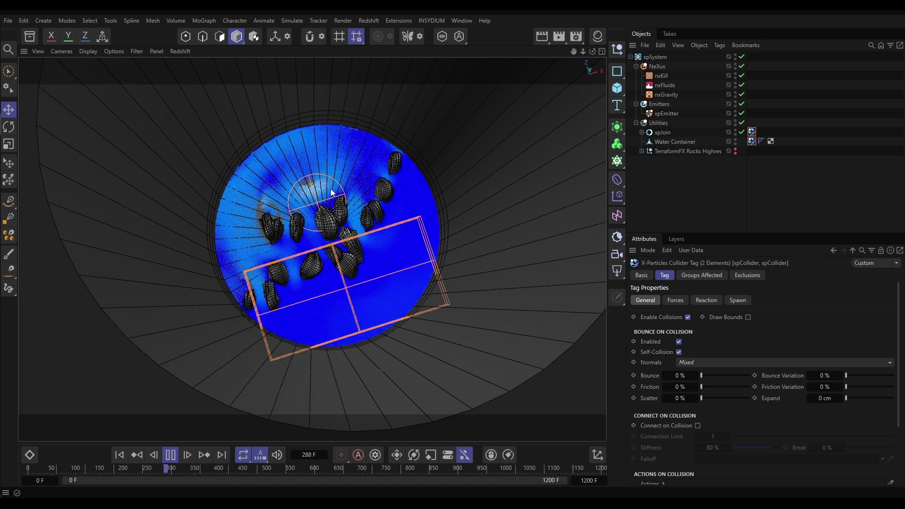
pyautogui.click(173, 455)
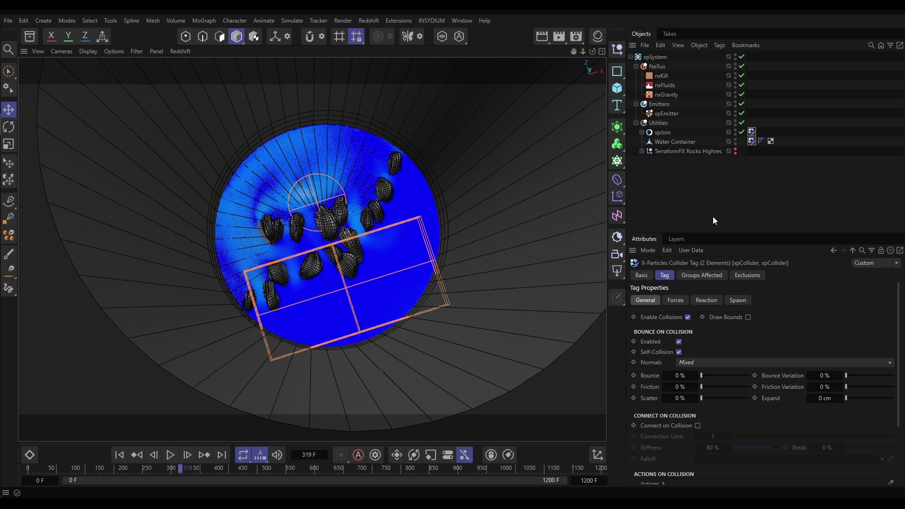
# Add an nxVorticity modifier to the NeXus folder and place it between nxFluids and nxGravity.
pyautogui.click(663, 67)
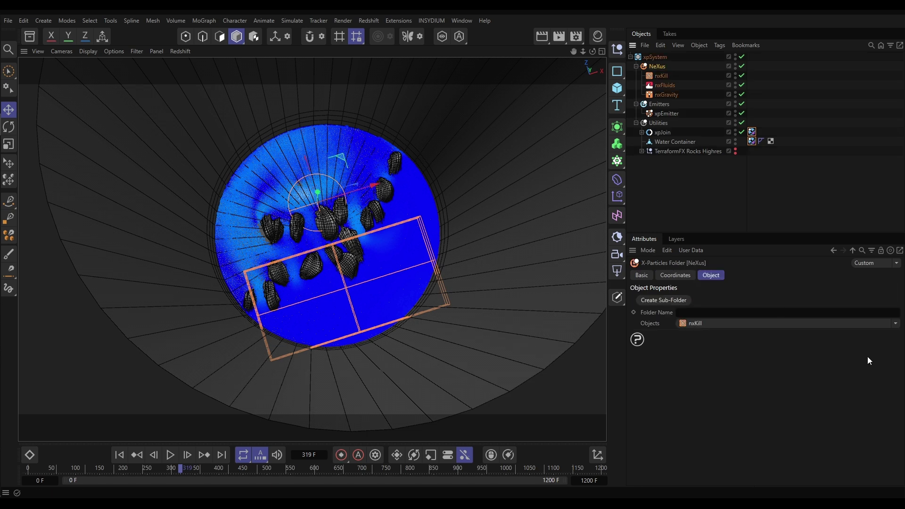
pyautogui.click(895, 323)
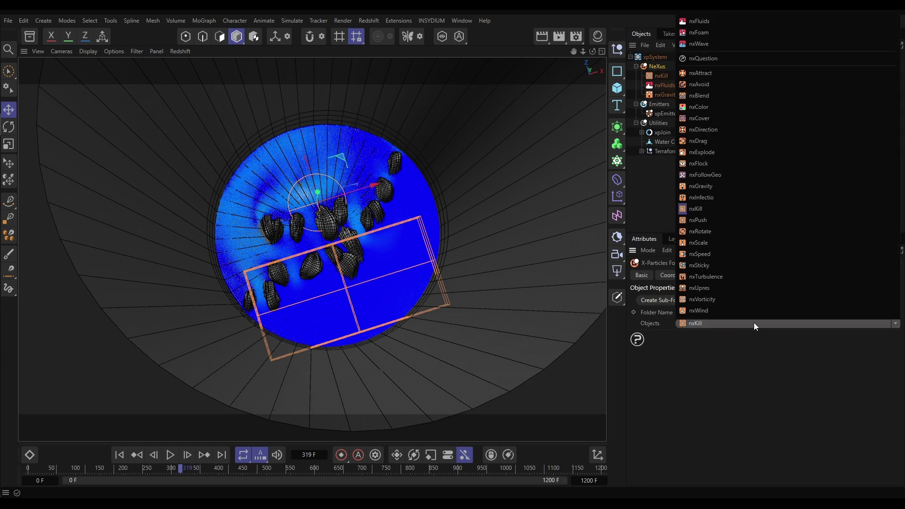
pyautogui.click(711, 300)
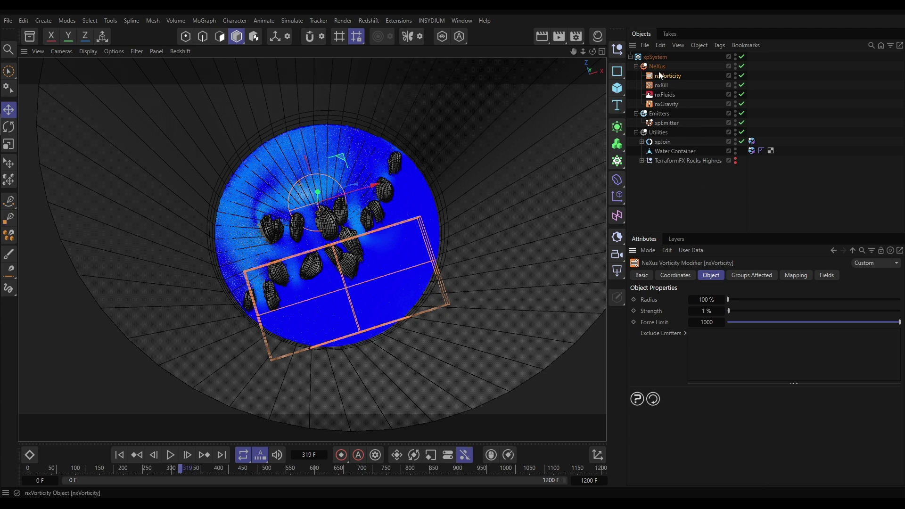
pyautogui.moveTo(660, 74); pyautogui.dragTo(662, 97)
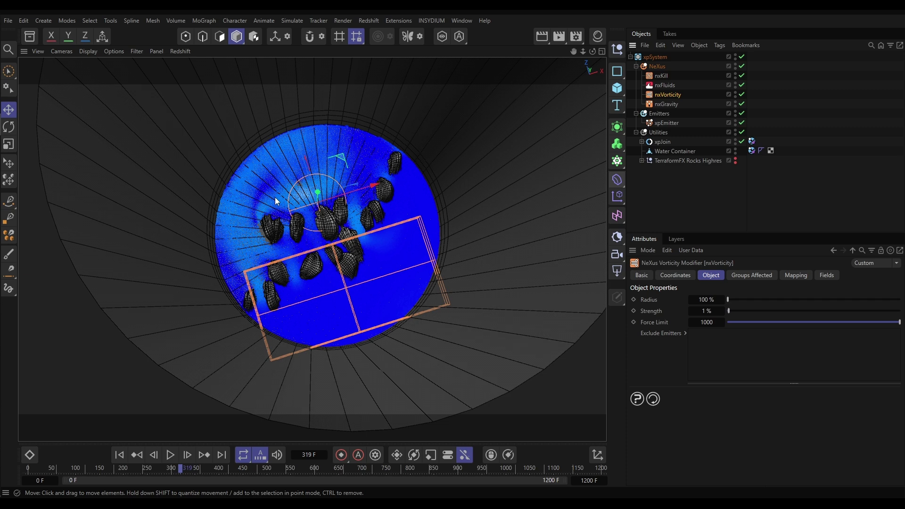
# Replay the simulation from frame 0 to about frame 115 to check the effect of the nxVorticity modifier.
pyautogui.click(120, 454)
pyautogui.click(170, 454)
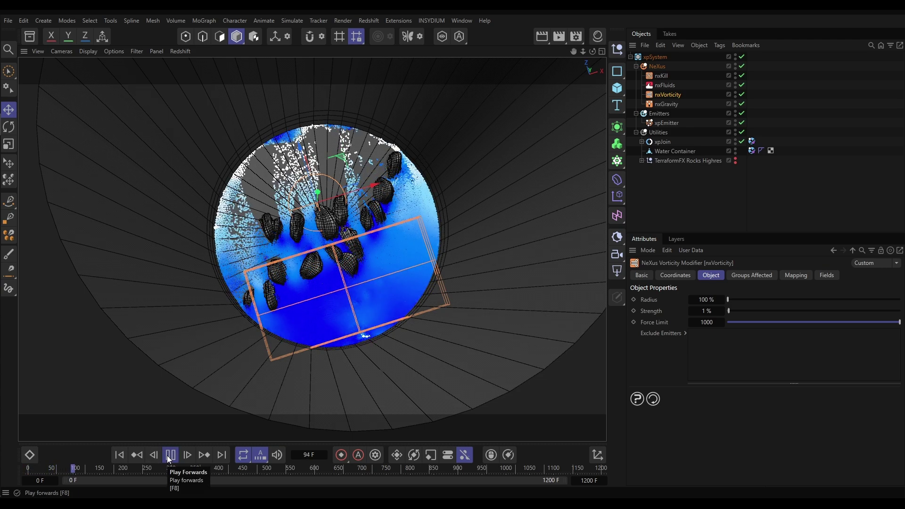
pyautogui.click(170, 455)
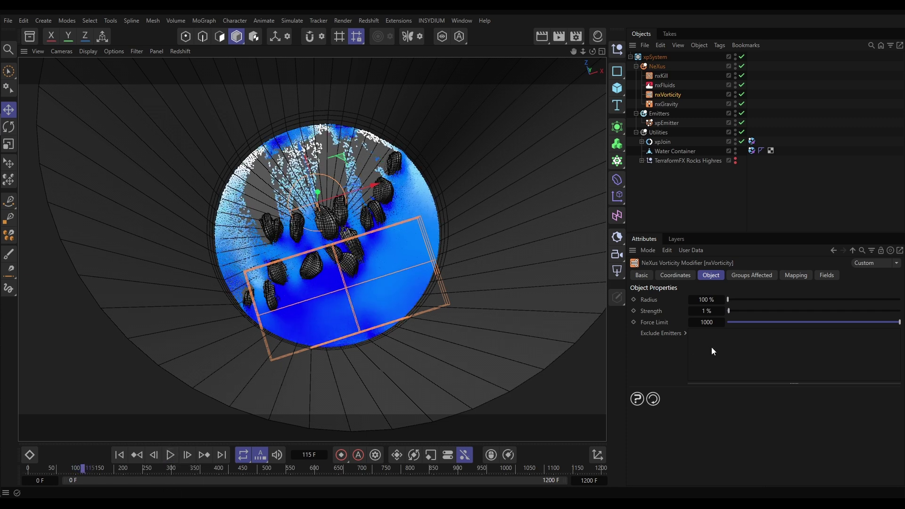
# Set the nxVorticity Strength to 600 % and replay the simulation from frame 0.
pyautogui.click(705, 311)
pyautogui.write('600')
pyautogui.press('Return')
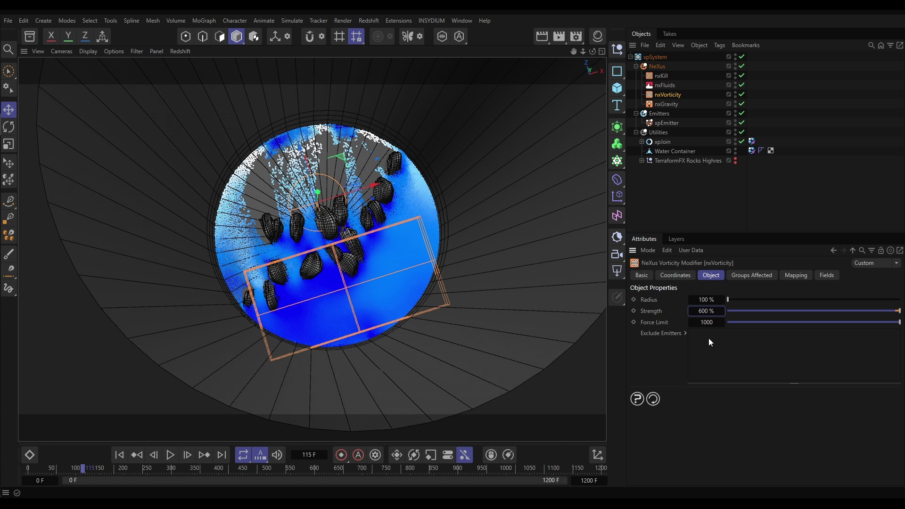
pyautogui.click(119, 454)
pyautogui.click(171, 455)
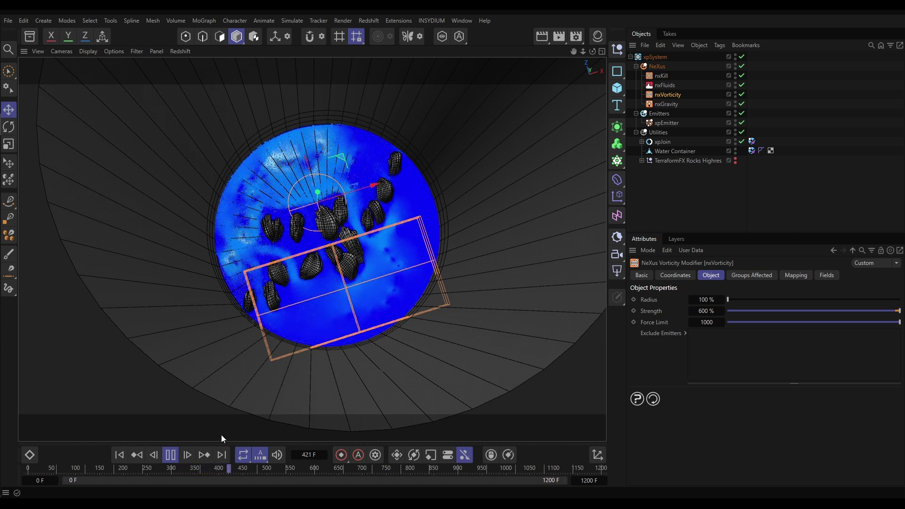
# Stop playback, set the nxVorticity Radius to 150 %, and replay the simulation from frame 0 to about frame 375.
pyautogui.click(171, 456)
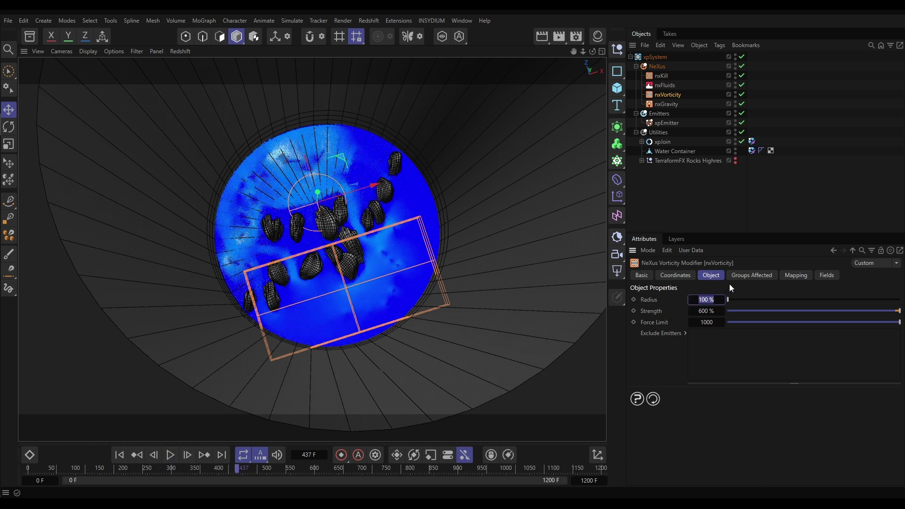
pyautogui.write('150')
pyautogui.press('Return')
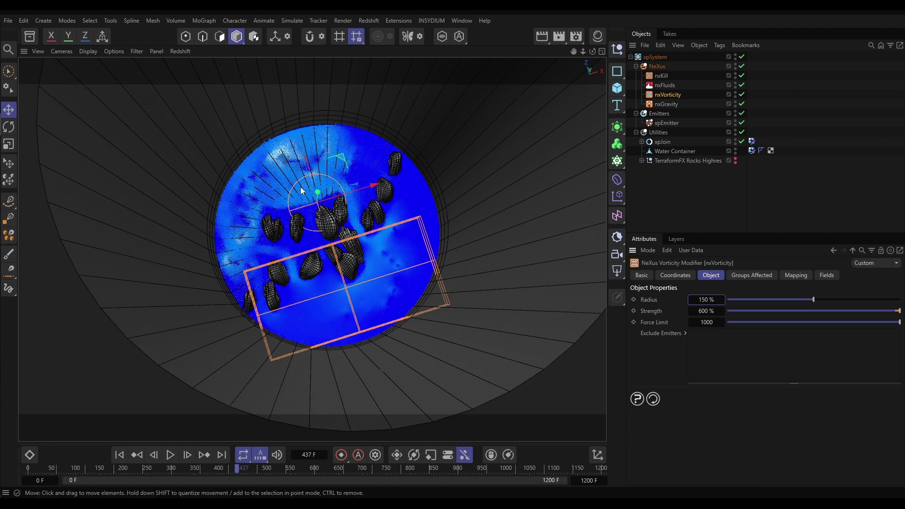
pyautogui.click(120, 454)
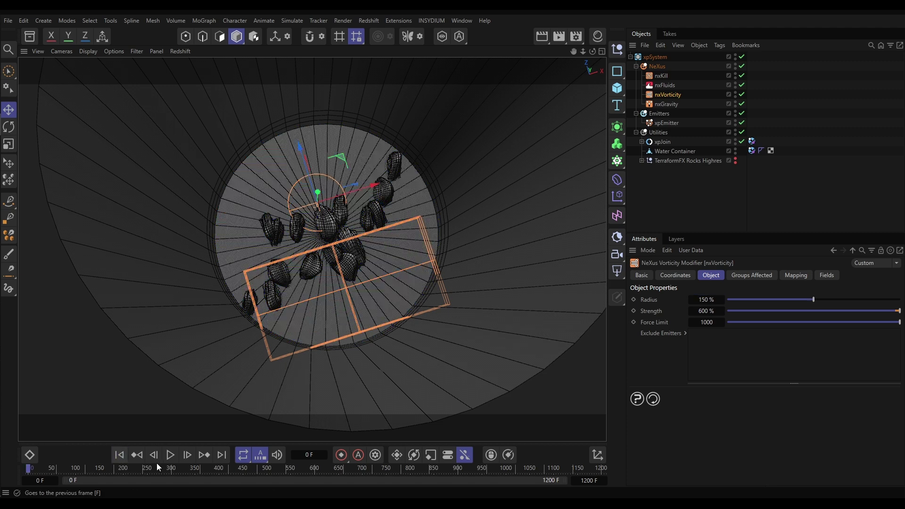
pyautogui.click(171, 456)
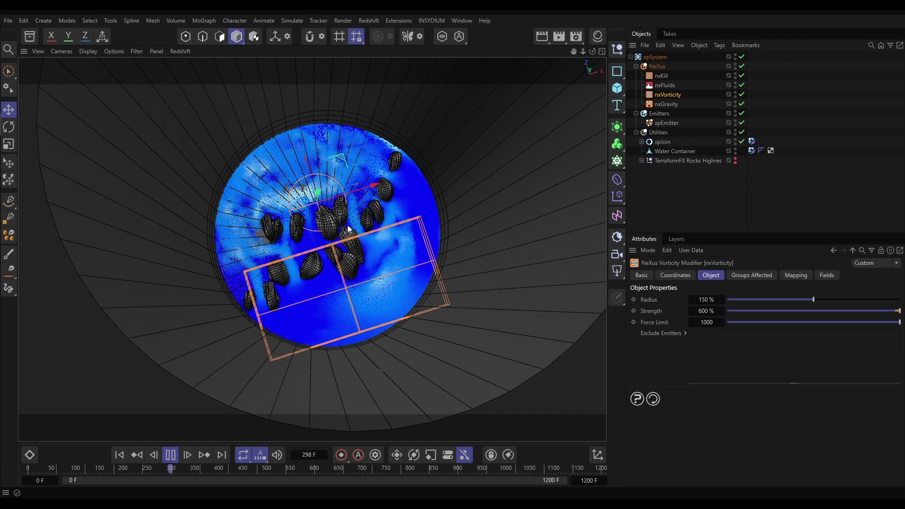
pyautogui.click(171, 458)
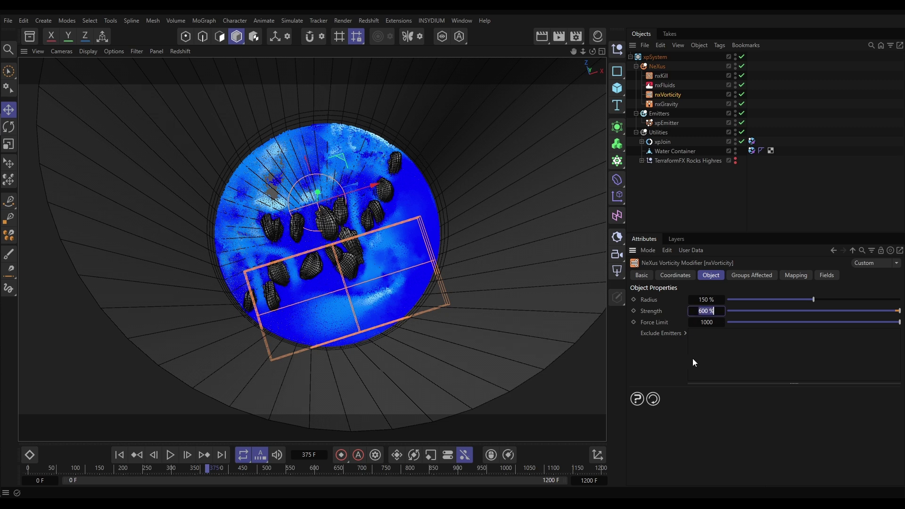
# Set the nxVorticity Strength to 1500 % and replay the simulation from frame 0 to about frame 291.
pyautogui.write('150')
pyautogui.press('Return')
pyautogui.write('0')
pyautogui.click(119, 454)
pyautogui.click(170, 455)
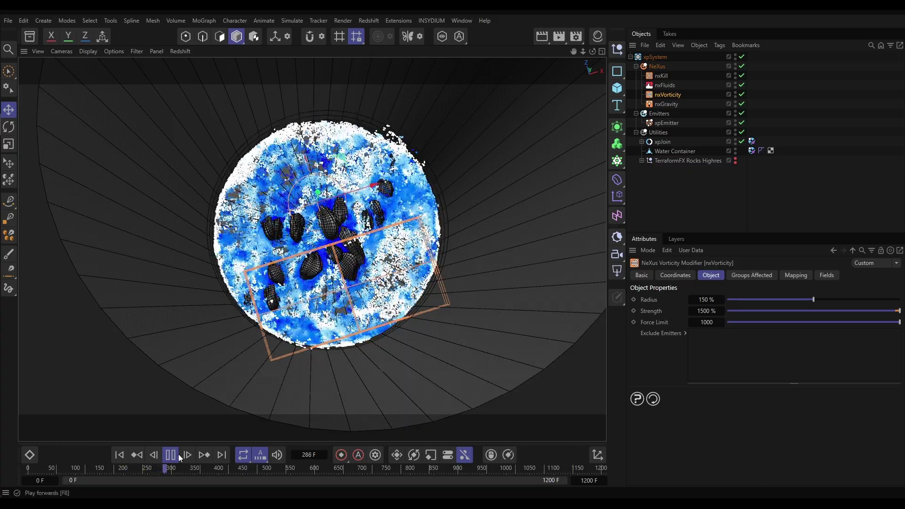
pyautogui.press('F8')
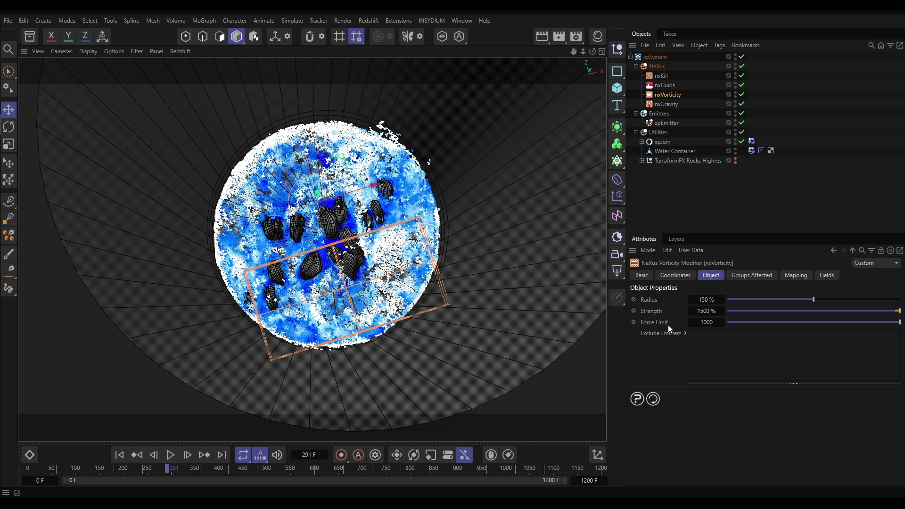
# Set the nxVorticity Force Limit to 20 and replay the simulation from frame 0 to about frame 300.
pyautogui.click(706, 322)
pyautogui.write('20')
pyautogui.press('Return')
pyautogui.click(119, 461)
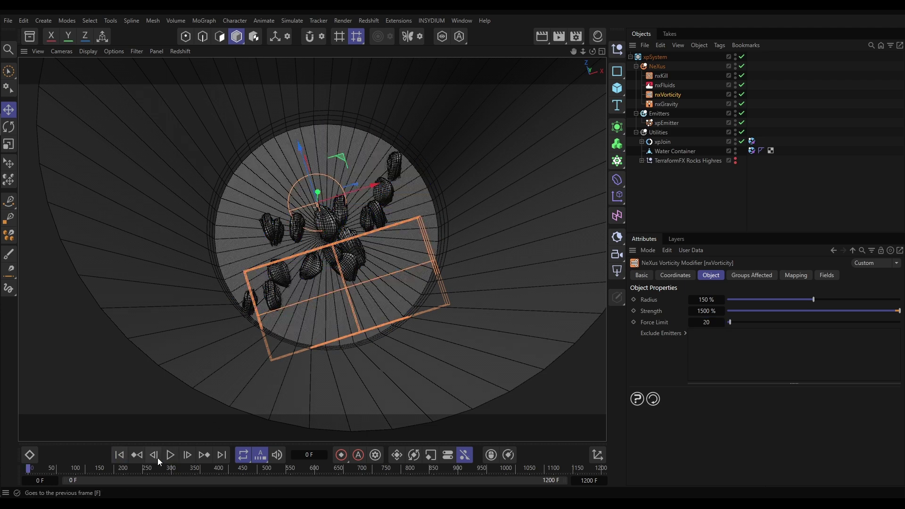
pyautogui.click(170, 455)
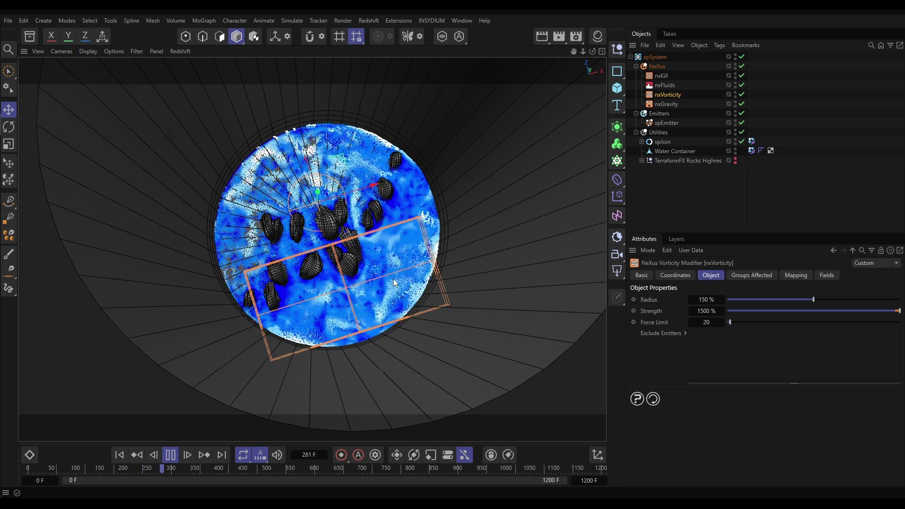
pyautogui.click(171, 455)
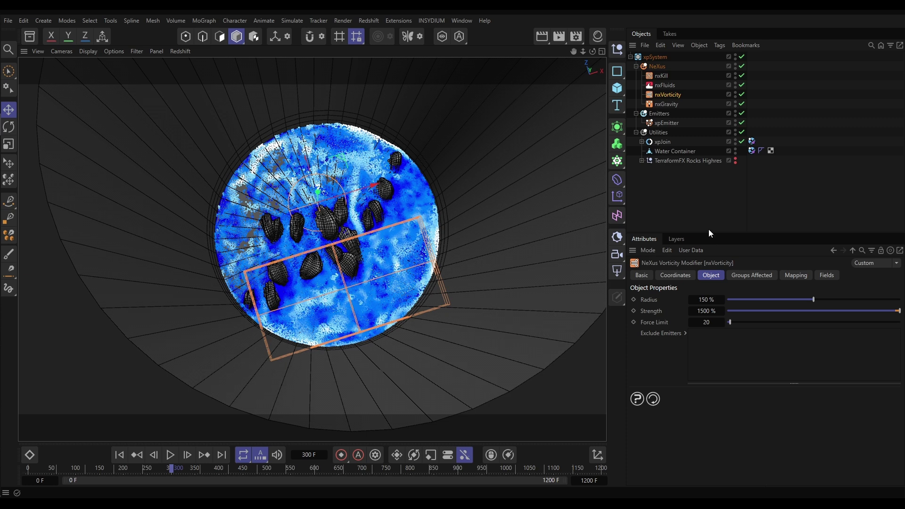
# Try an xpEmitter particle Radius of 2 cm and replay the simulation from frame 0 to about frame 89.
pyautogui.click(665, 123)
pyautogui.click(737, 279)
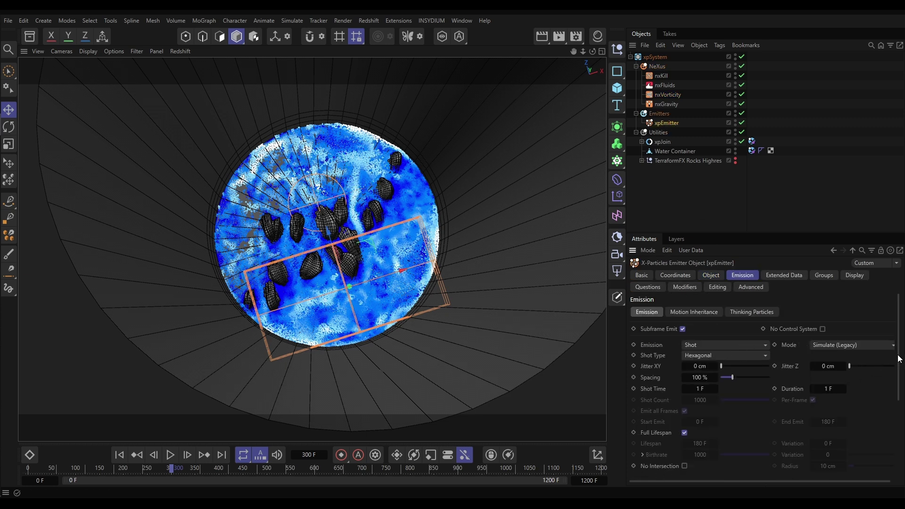
pyautogui.moveTo(899, 359); pyautogui.dragTo(899, 394)
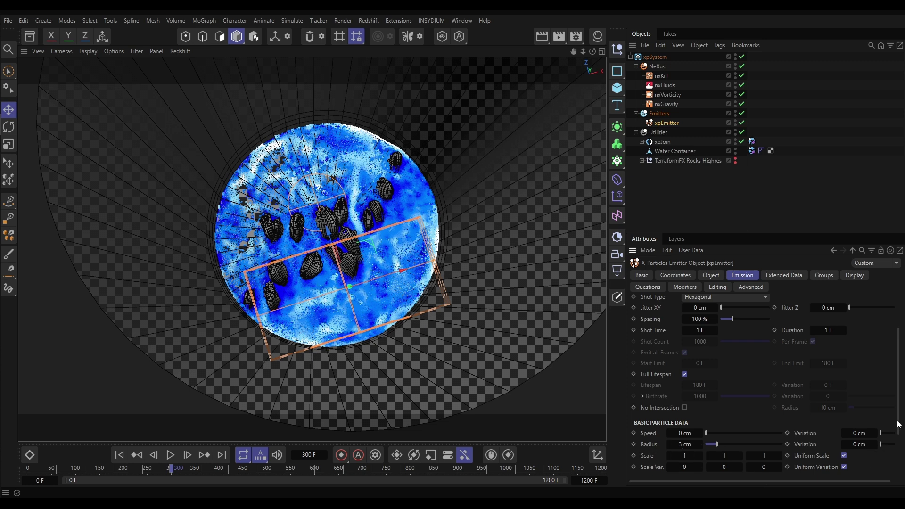
pyautogui.moveTo(901, 418); pyautogui.dragTo(900, 416)
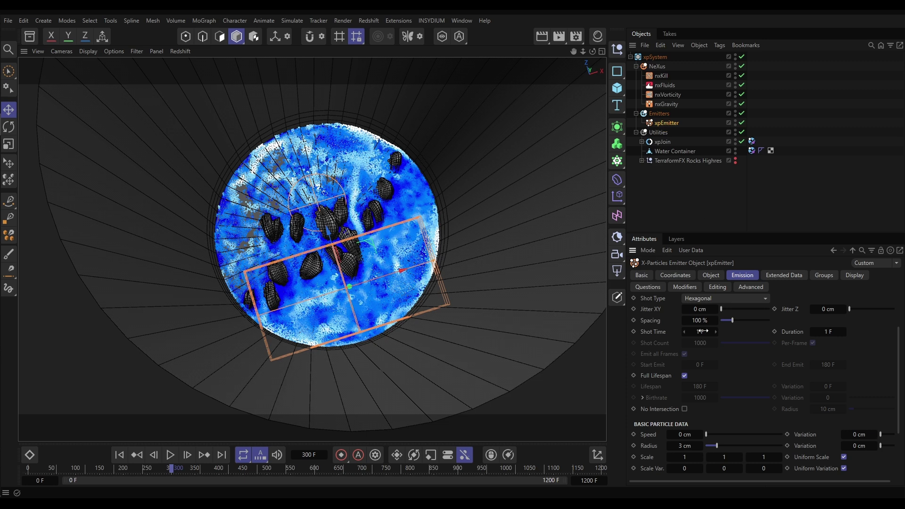
pyautogui.click(683, 447)
pyautogui.write('2')
pyautogui.press('Return')
pyautogui.click(120, 455)
pyautogui.click(171, 456)
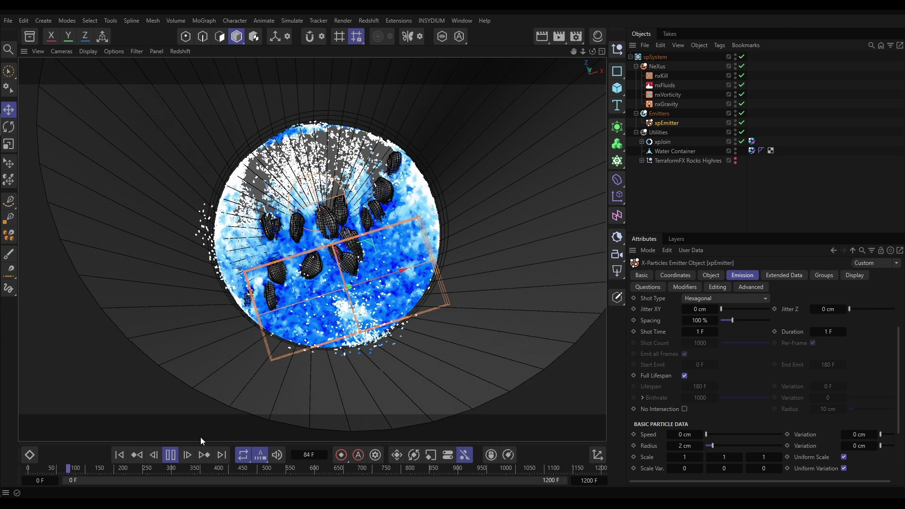
pyautogui.click(171, 454)
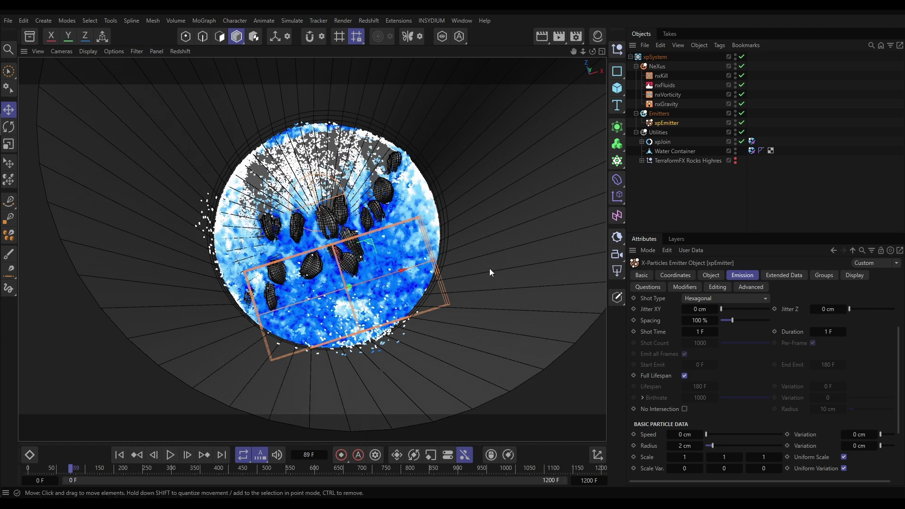
# Set the xpEmitter particle Radius back to 3 cm and replay the simulation from frame 0 to about frame 268.
pyautogui.click(684, 445)
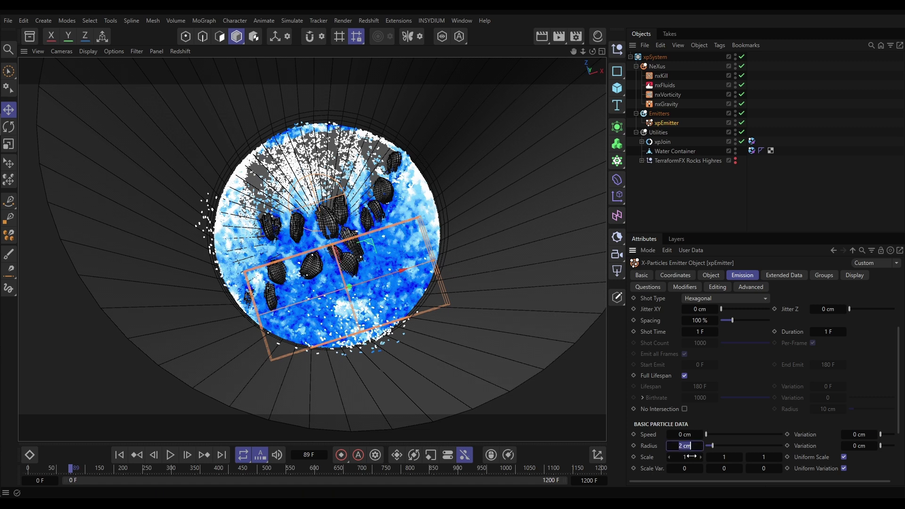
pyautogui.write('3')
pyautogui.press('Return')
pyautogui.click(120, 455)
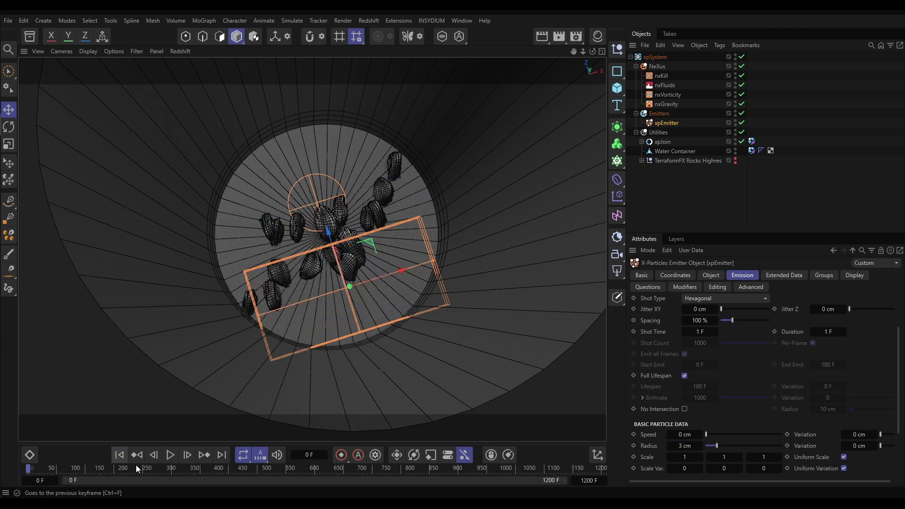
pyautogui.click(171, 455)
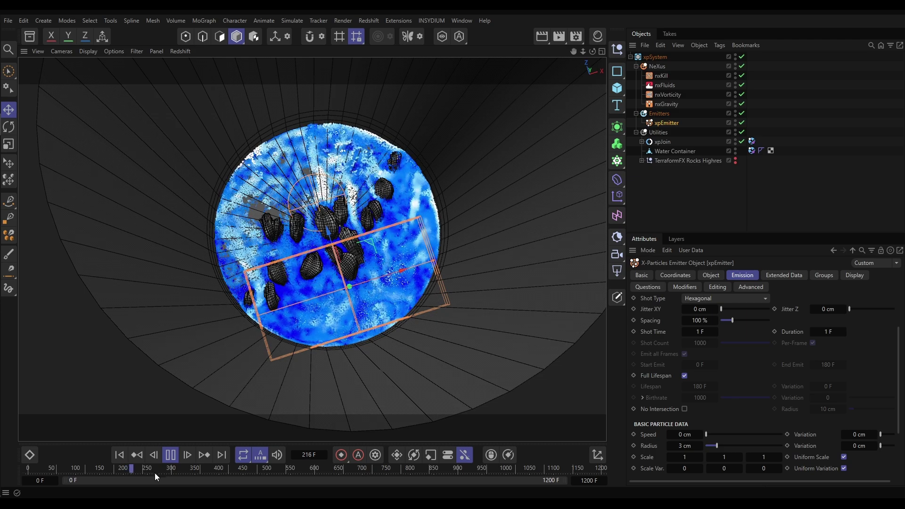
pyautogui.click(170, 455)
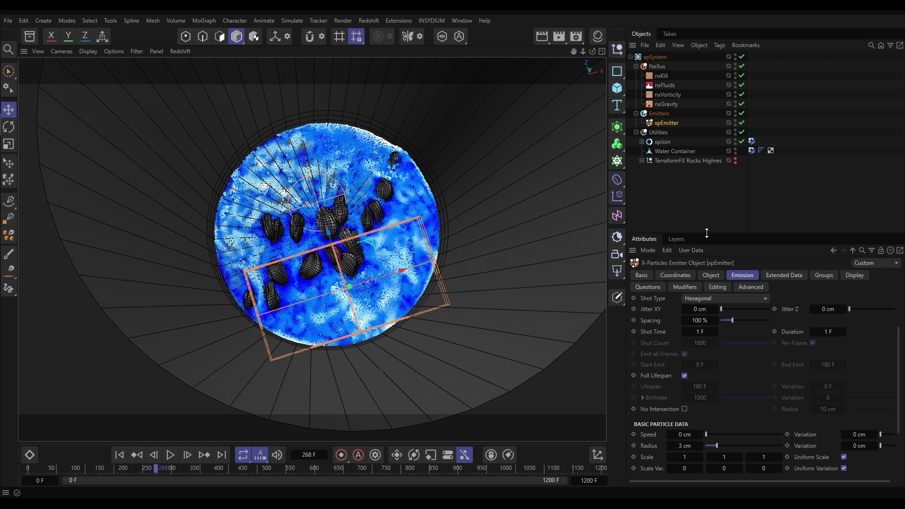
# Add an nxRotate modifier to the NeXus folder and place it between nxVorticity and nxGravity.
pyautogui.click(656, 65)
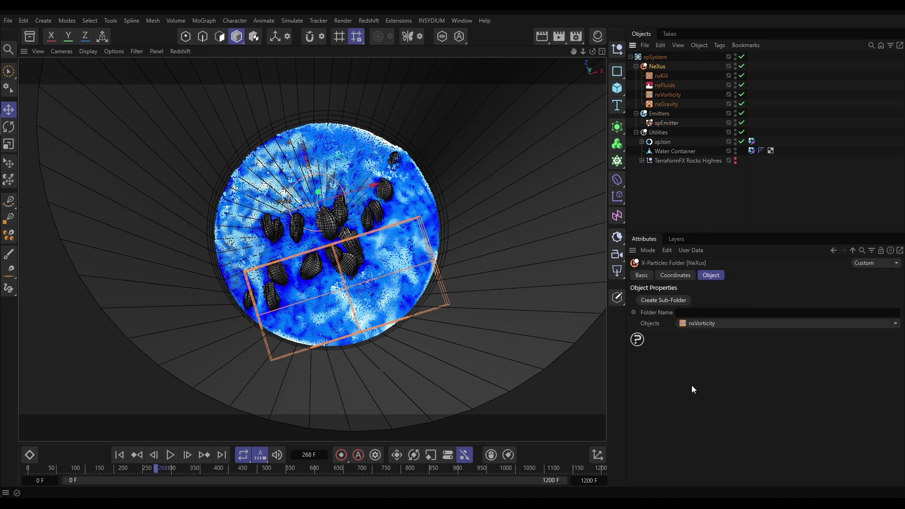
pyautogui.click(894, 324)
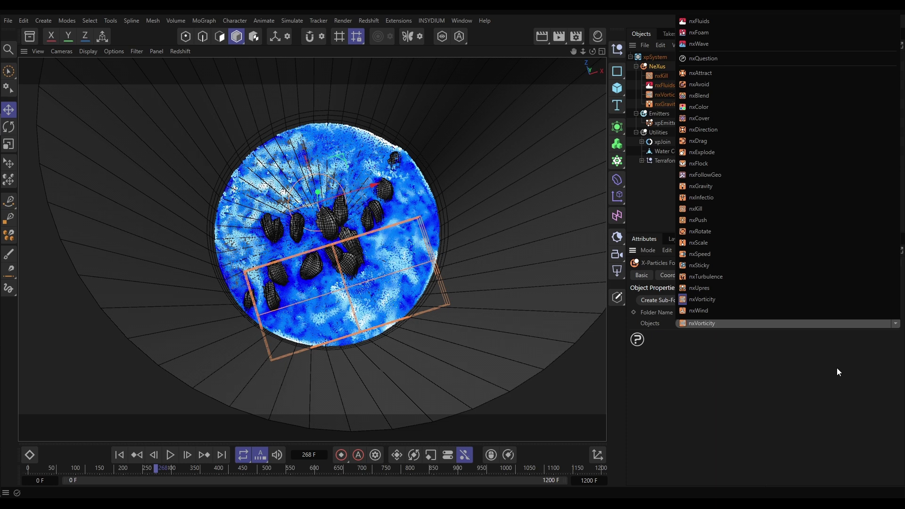
pyautogui.click(699, 231)
pyautogui.moveTo(665, 76); pyautogui.dragTo(671, 108)
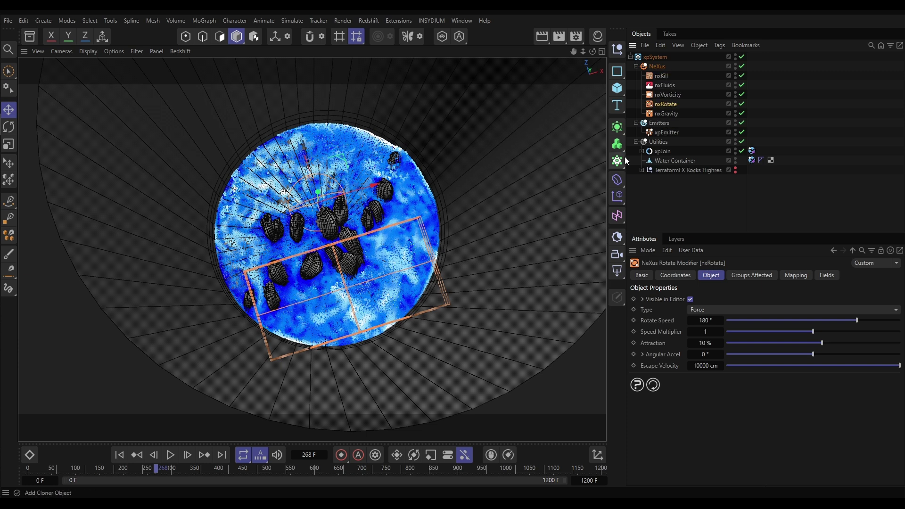
# Turn off Draw Emitter for xpEmitter and Visible in Editor for nxGravity.
pyautogui.keyDown('alt'); pyautogui.moveTo(521, 180); pyautogui.dragTo(337, 255); pyautogui.keyUp('alt')
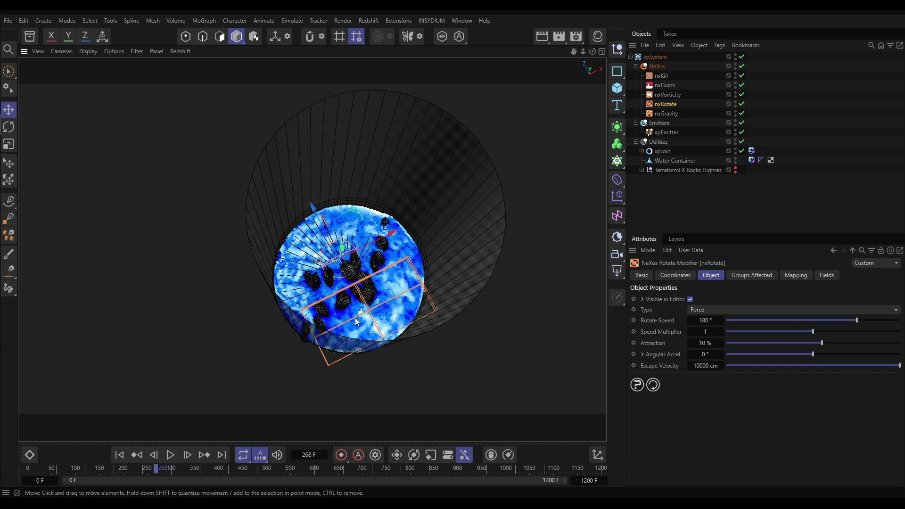
pyautogui.click(659, 132)
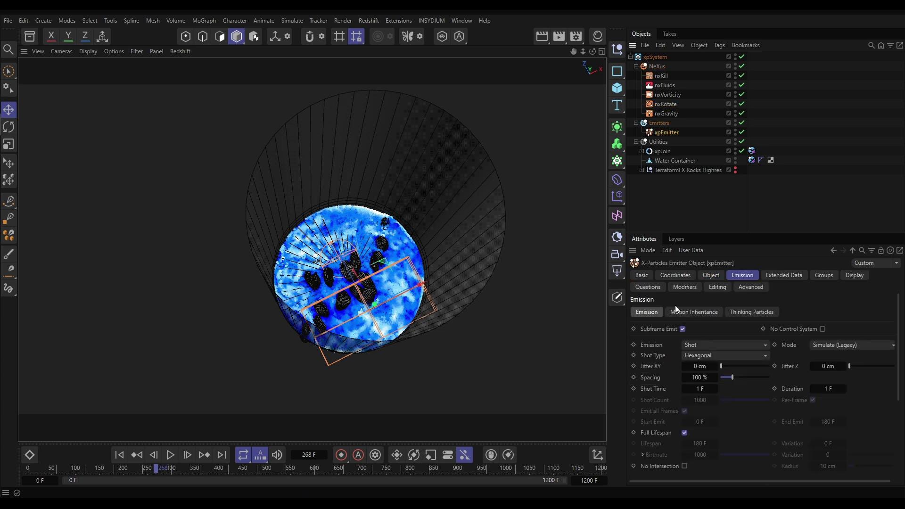
pyautogui.click(856, 277)
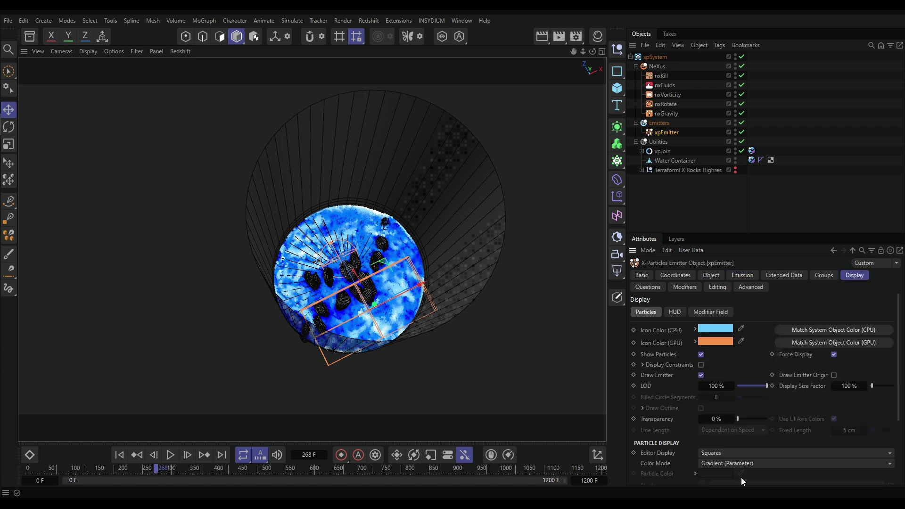
pyautogui.click(700, 375)
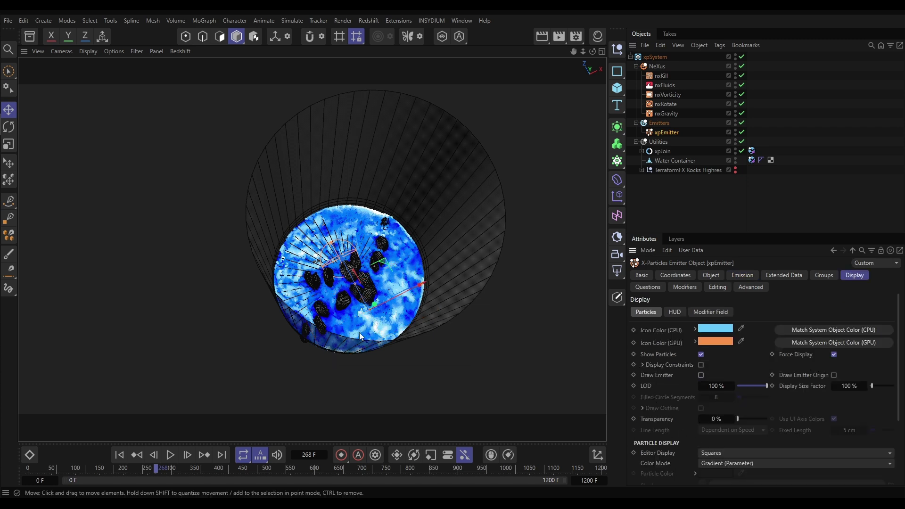
pyautogui.click(680, 114)
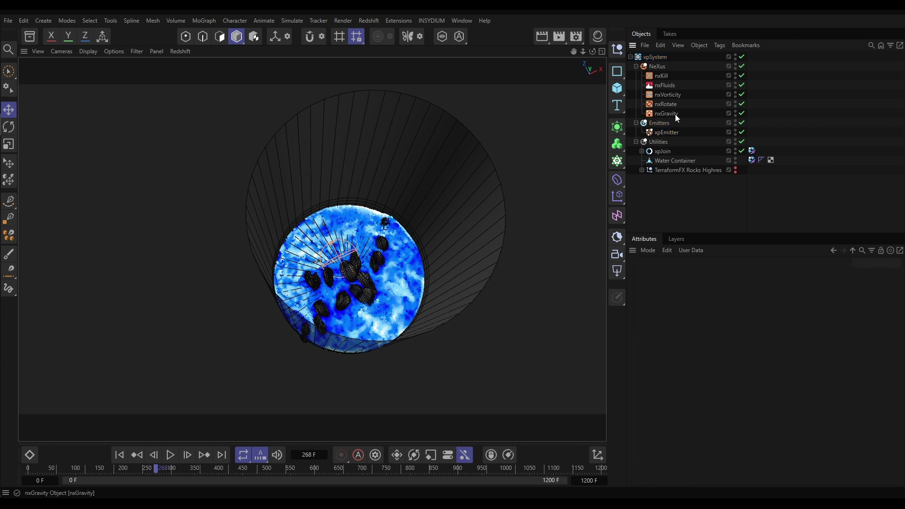
pyautogui.click(675, 114)
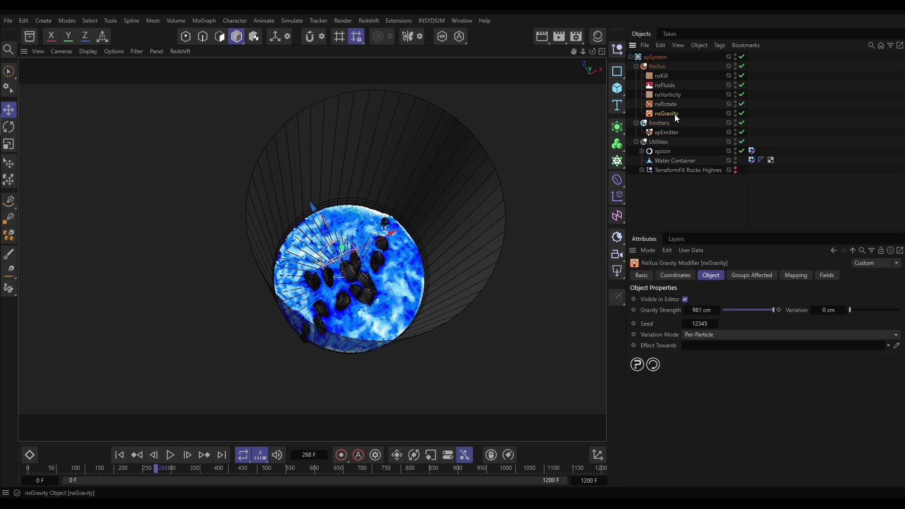
pyautogui.click(685, 299)
# Set the pitch rotation (R.P) of the nxRotate modifier to 90° so that it lies horizontally.
pyautogui.click(667, 104)
pyautogui.keyDown('alt'); pyautogui.moveTo(386, 250); pyautogui.dragTo(532, 225); pyautogui.keyUp('alt')
pyautogui.keyDown('alt'); pyautogui.moveTo(435, 236); pyautogui.dragTo(371, 254); pyautogui.keyUp('alt')
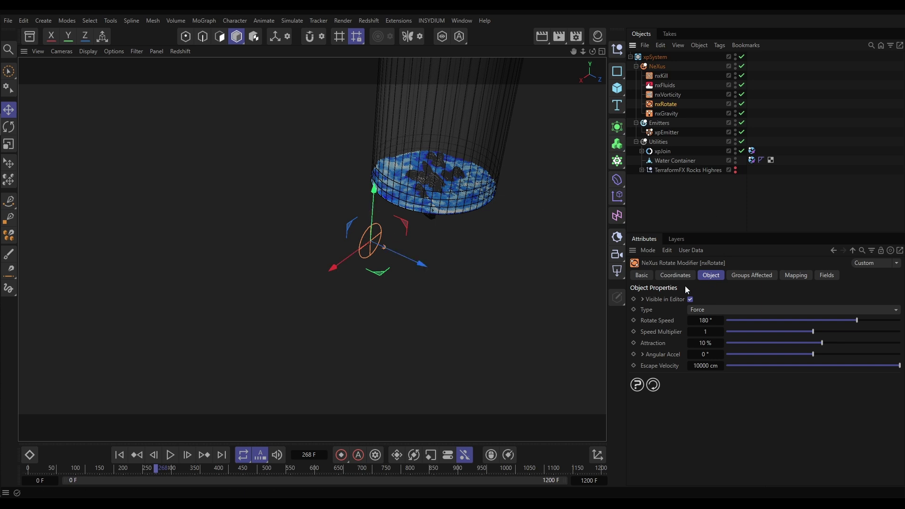
pyautogui.click(675, 276)
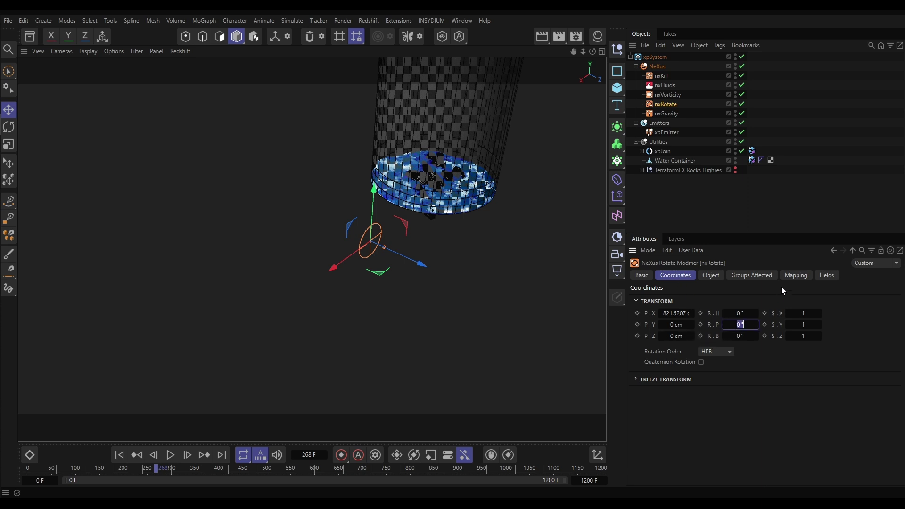
pyautogui.write('90')
pyautogui.press('Return')
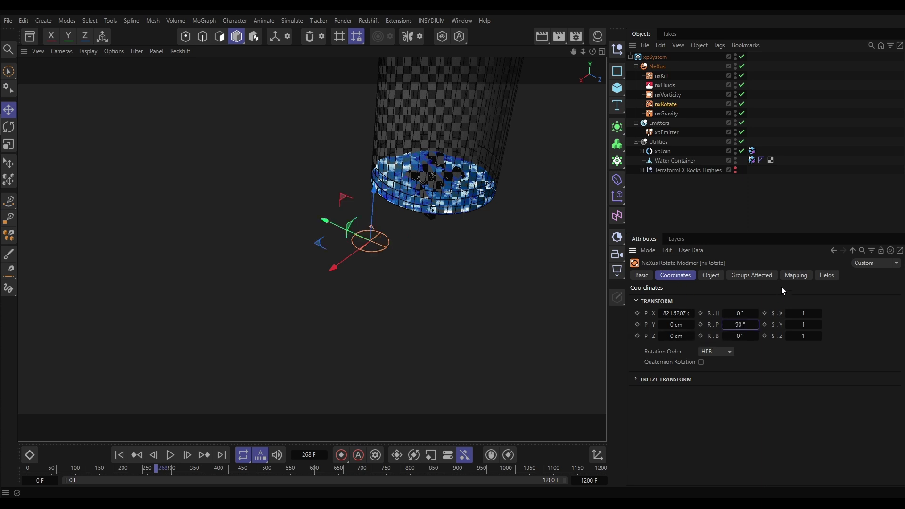
# Reset the nxRotate modifier's P.X position to 0 cm to centre it on the water container.
pyautogui.click(437, 256)
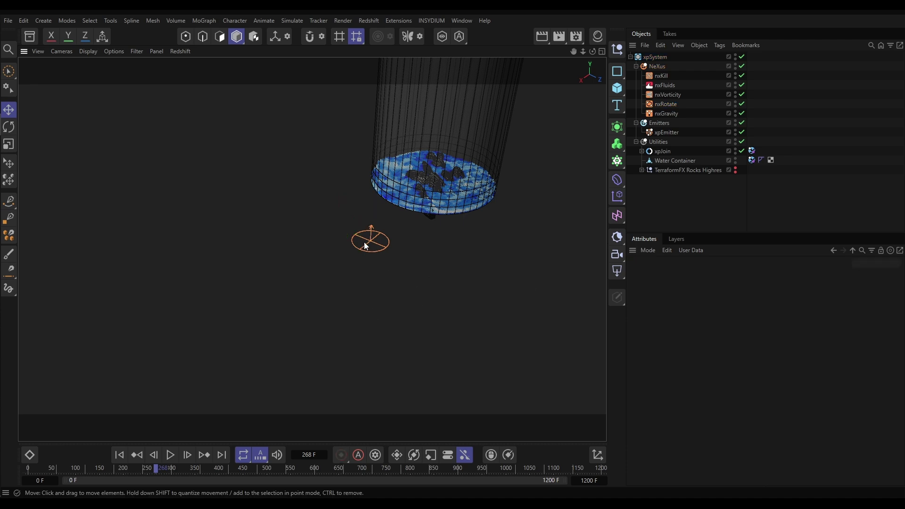
pyautogui.keyDown('alt'); pyautogui.moveTo(375, 246); pyautogui.dragTo(367, 266); pyautogui.keyUp('alt')
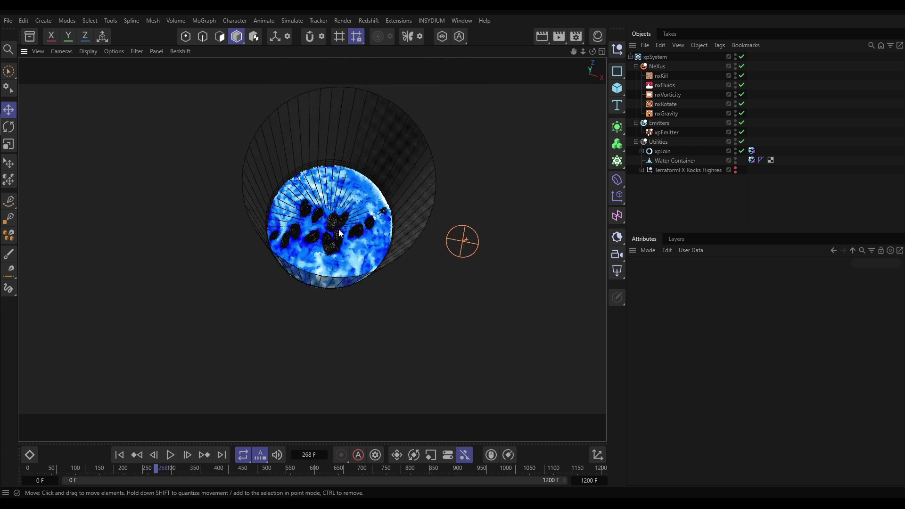
pyautogui.click(663, 104)
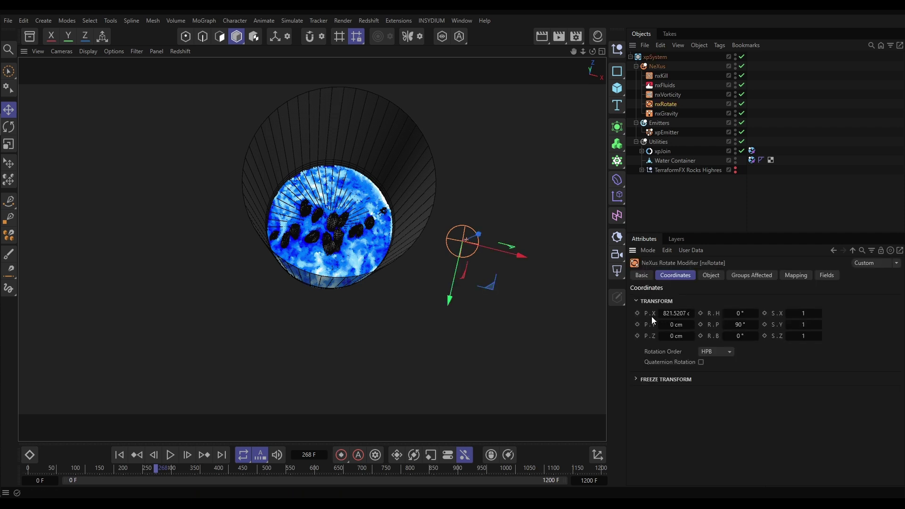
pyautogui.rightClick(693, 313)
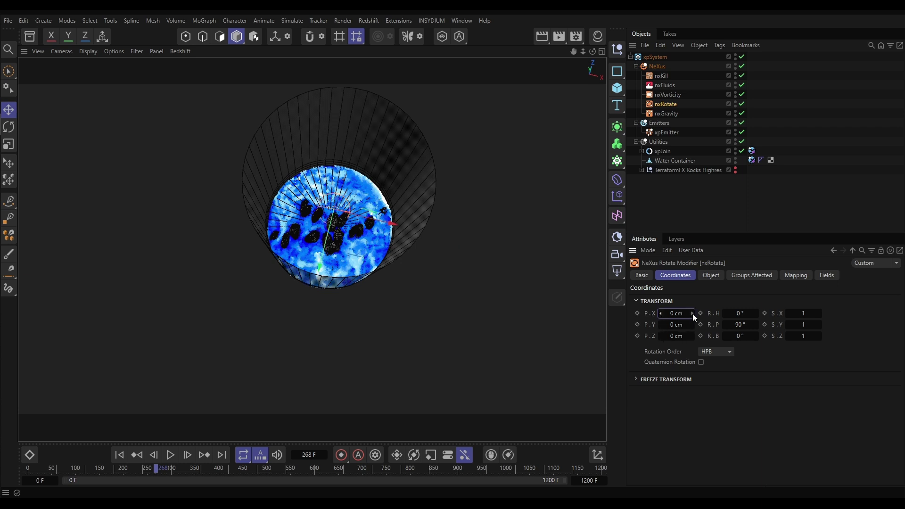
# Centre nxRotate on the Water Container by temporarily parenting it there, resetting P.Z to 0 cm, and returning it between nxVorticity and nxGravity.
pyautogui.keyDown('alt'); pyautogui.moveTo(329, 198); pyautogui.dragTo(248, 286, button='middle'); pyautogui.keyUp('alt')
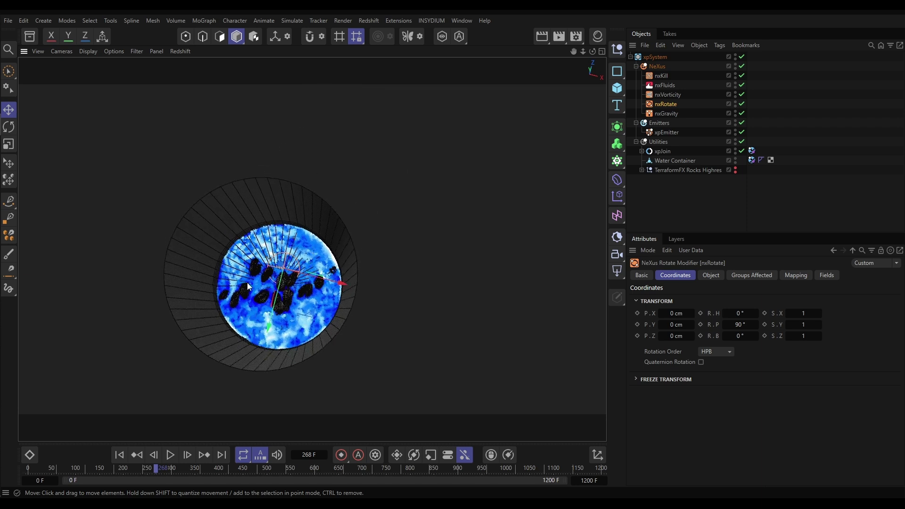
pyautogui.keyDown('alt'); pyautogui.moveTo(249, 287); pyautogui.dragTo(334, 278); pyautogui.keyUp('alt')
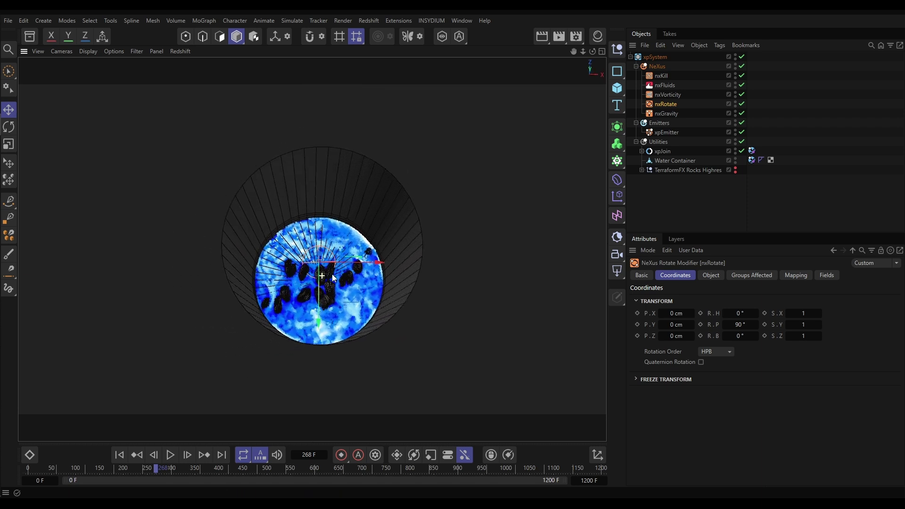
pyautogui.scroll(3, 334, 278)
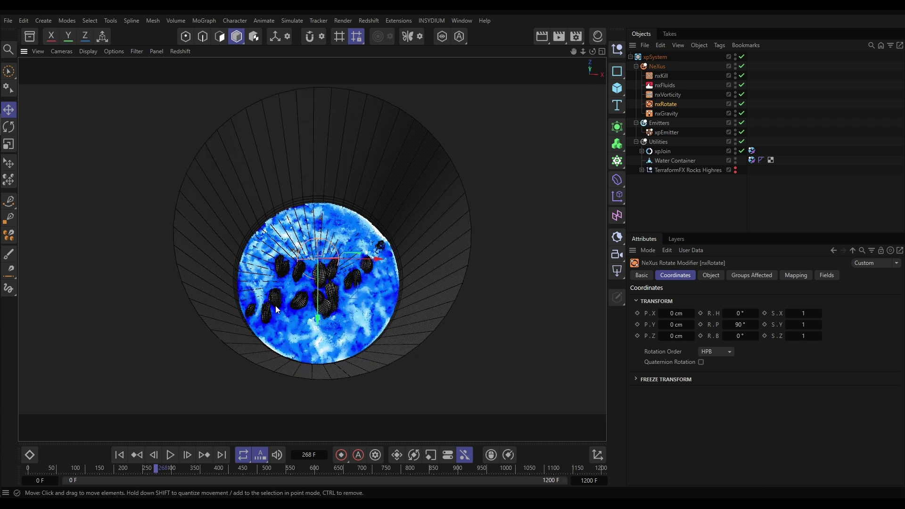
pyautogui.keyDown('alt'); pyautogui.moveTo(327, 287); pyautogui.dragTo(324, 294); pyautogui.keyUp('alt')
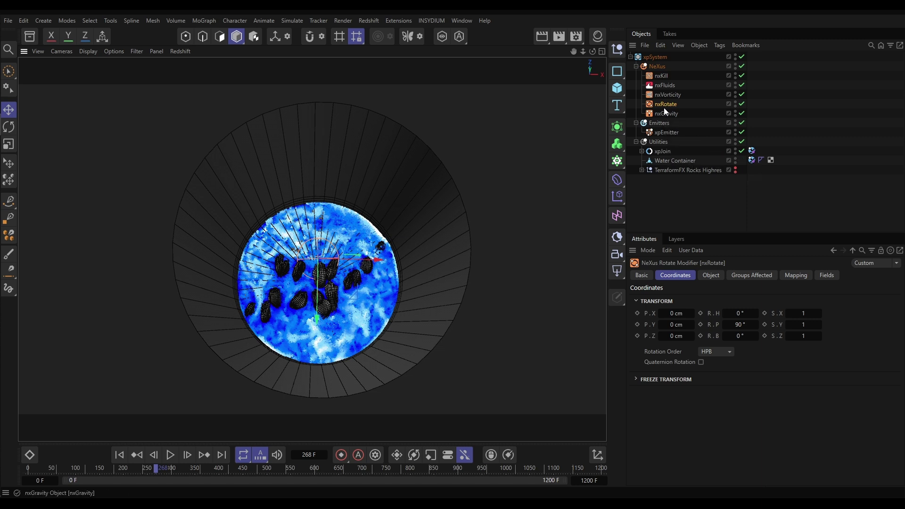
pyautogui.moveTo(663, 104); pyautogui.dragTo(660, 161)
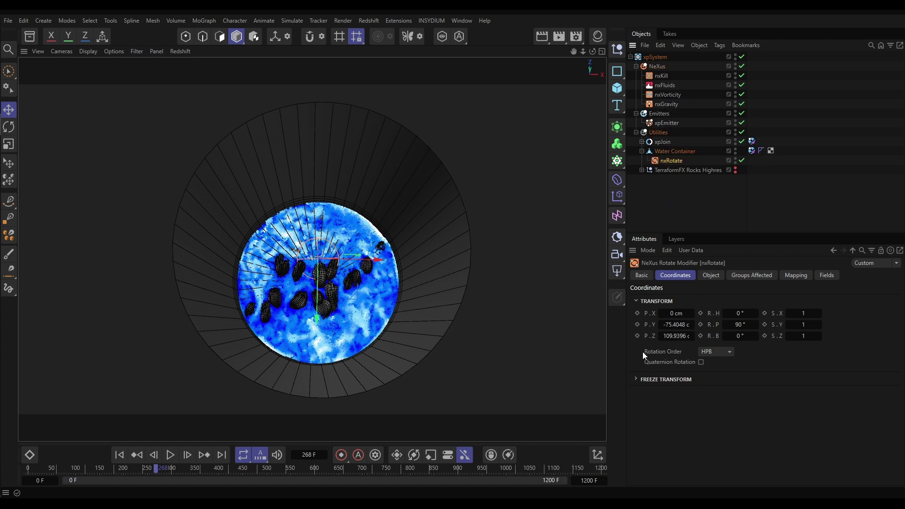
pyautogui.rightClick(691, 336)
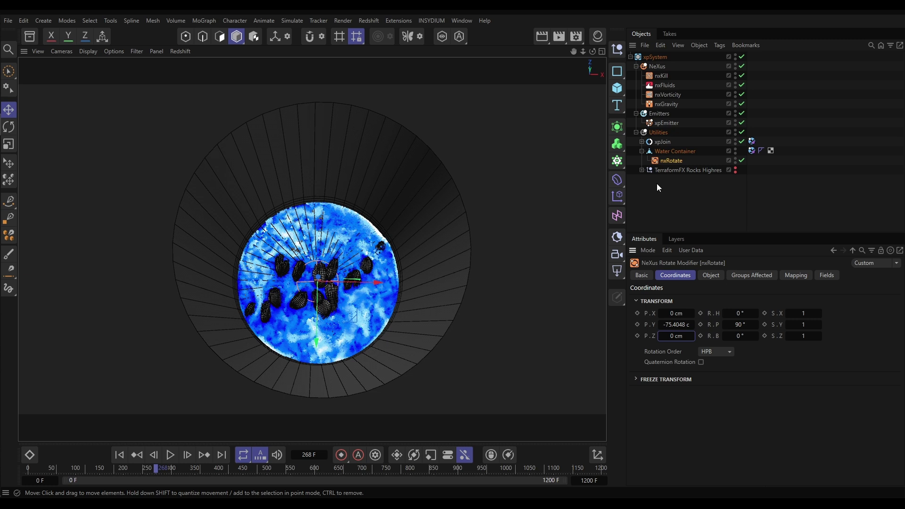
pyautogui.moveTo(669, 162); pyautogui.dragTo(665, 100)
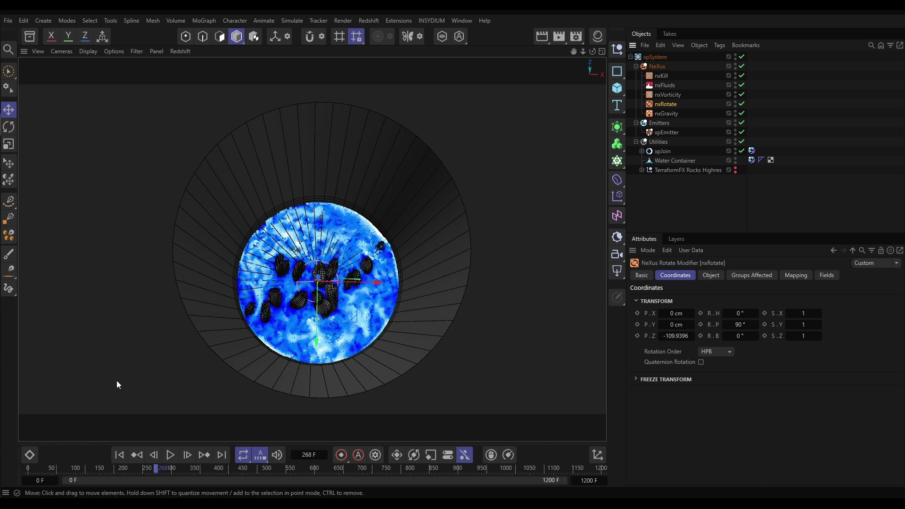
# Play the simulation from the start to check the nxRotate swirl, with its object properties shown.
pyautogui.click(120, 455)
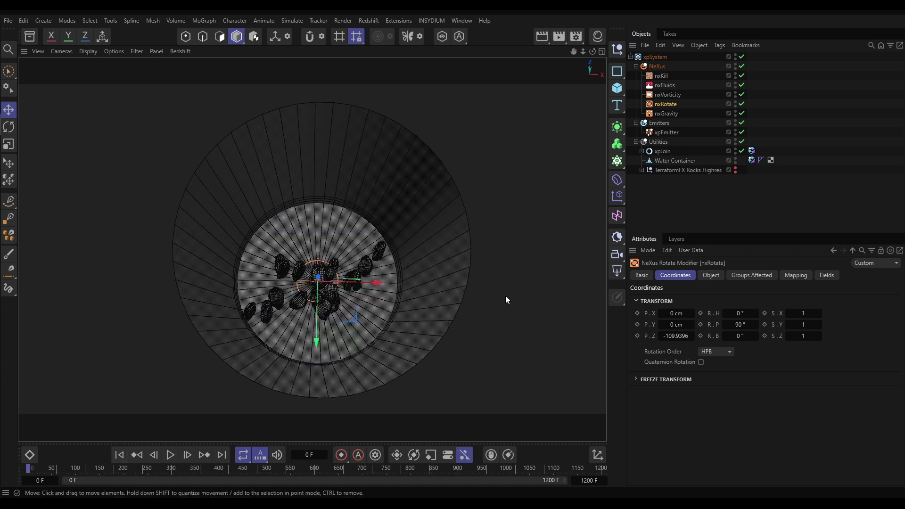
pyautogui.click(711, 276)
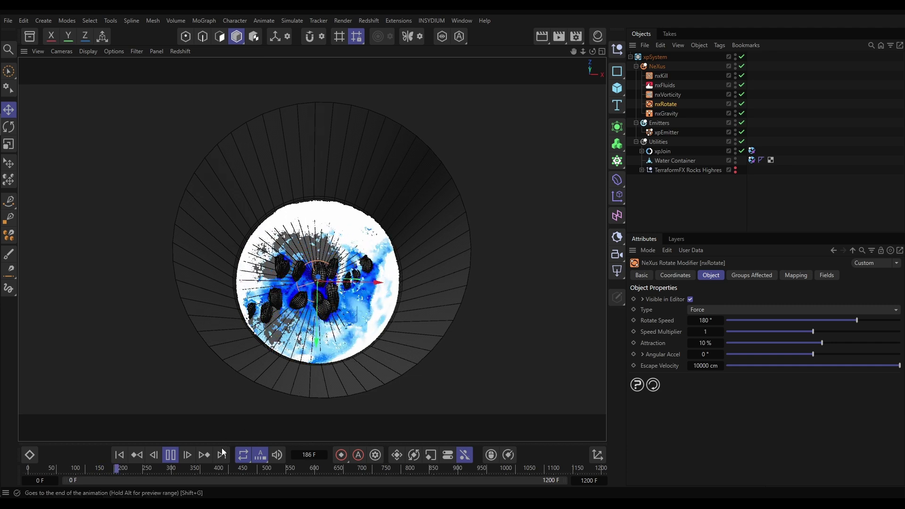
pyautogui.click(170, 455)
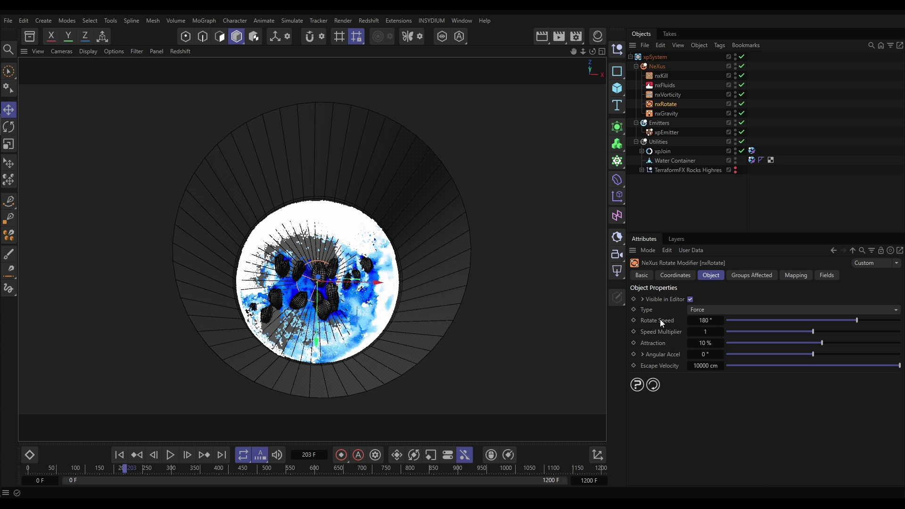
# Set nxRotate's Rotate Speed to 360° and replay the simulation from the start.
pyautogui.click(703, 321)
pyautogui.write('360')
pyautogui.press('Return')
pyautogui.click(124, 455)
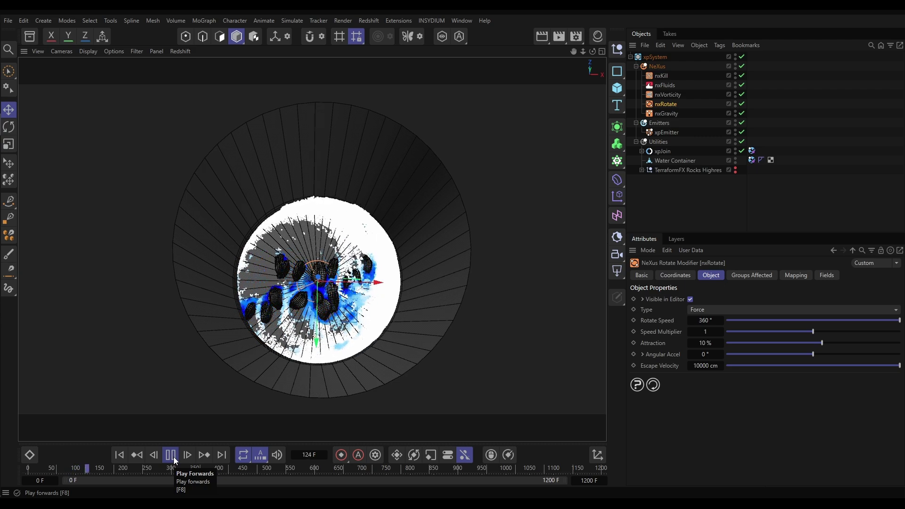
pyautogui.click(171, 455)
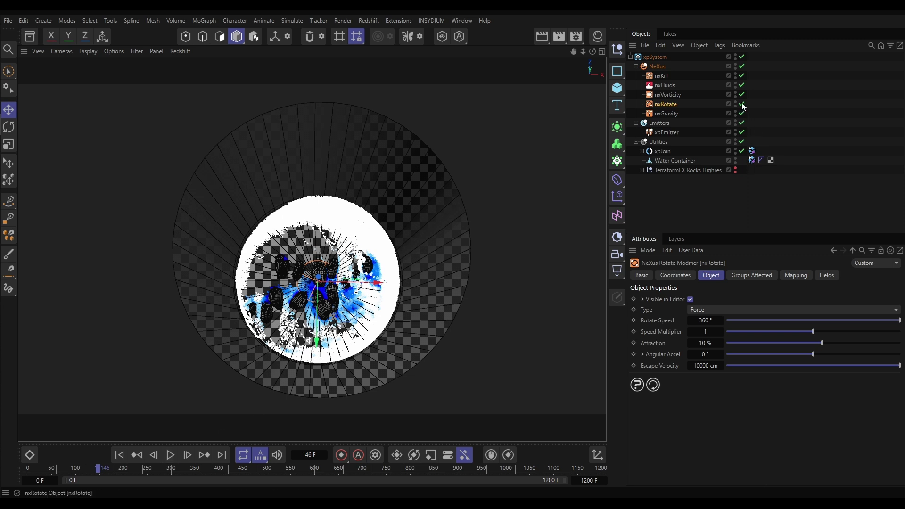
# Disable nxRotate, replay the simulation, and keyframe its Rotate Speed at 0° on frame 263 and 360° on frame 351.
pyautogui.click(119, 455)
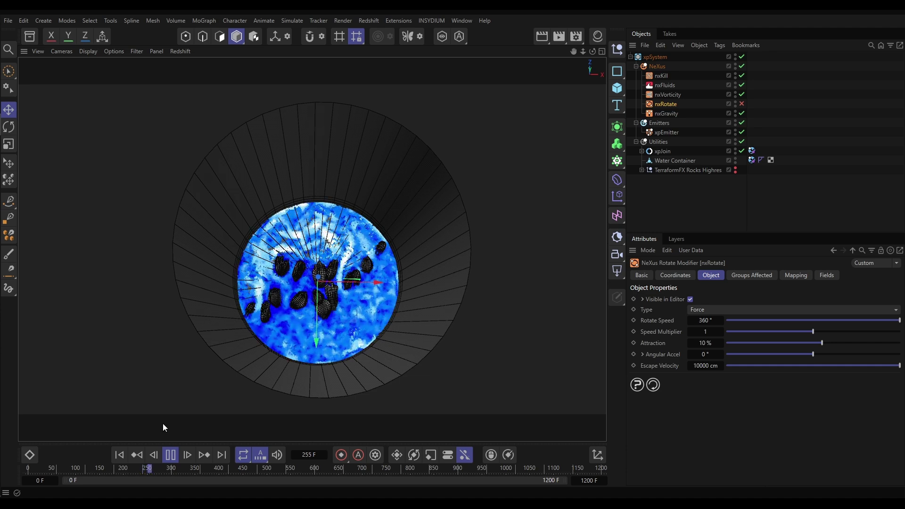
pyautogui.click(172, 455)
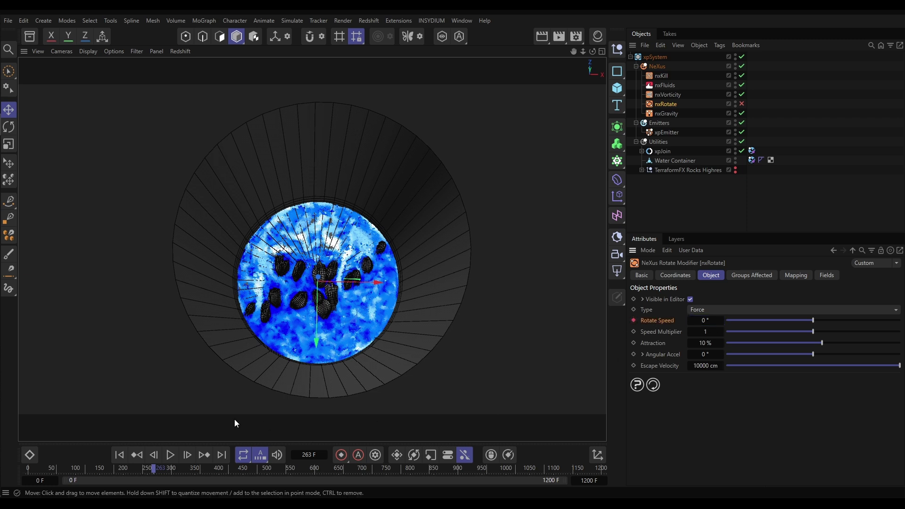
pyautogui.click(170, 455)
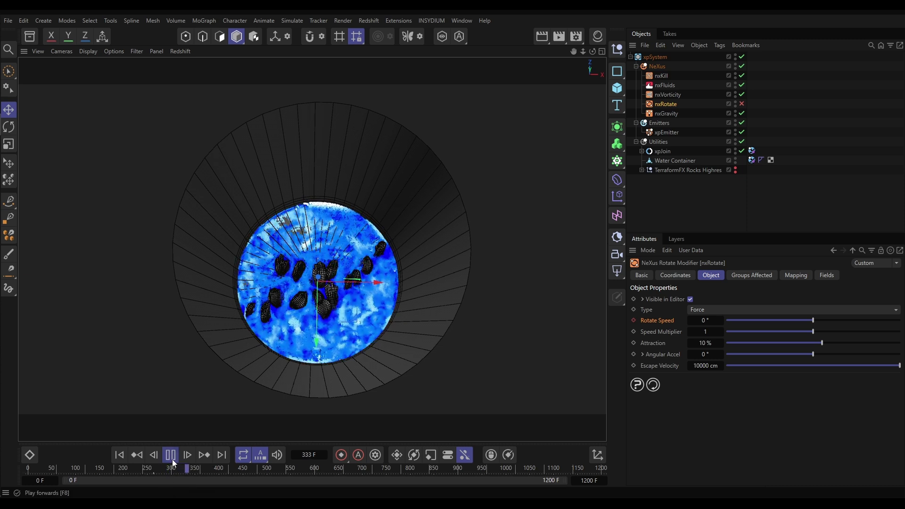
pyautogui.click(171, 455)
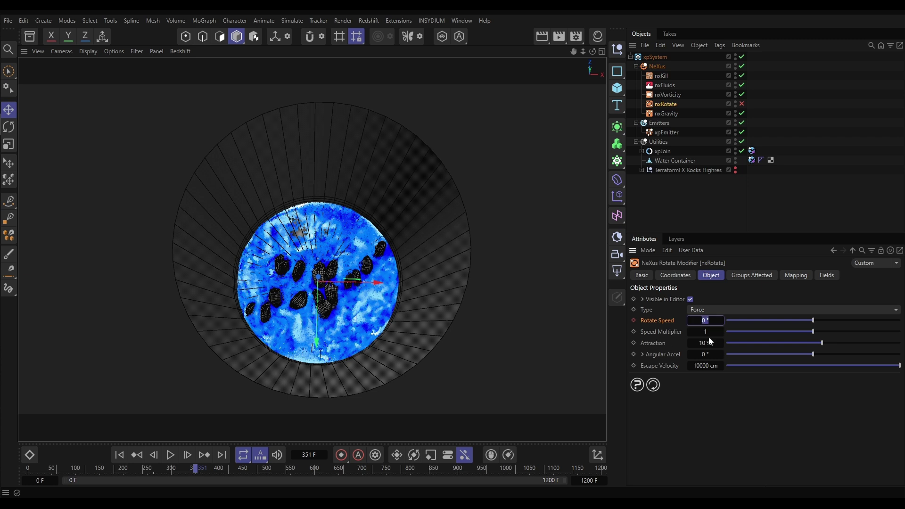
pyautogui.write('360')
pyautogui.press('Return')
pyautogui.click(634, 320)
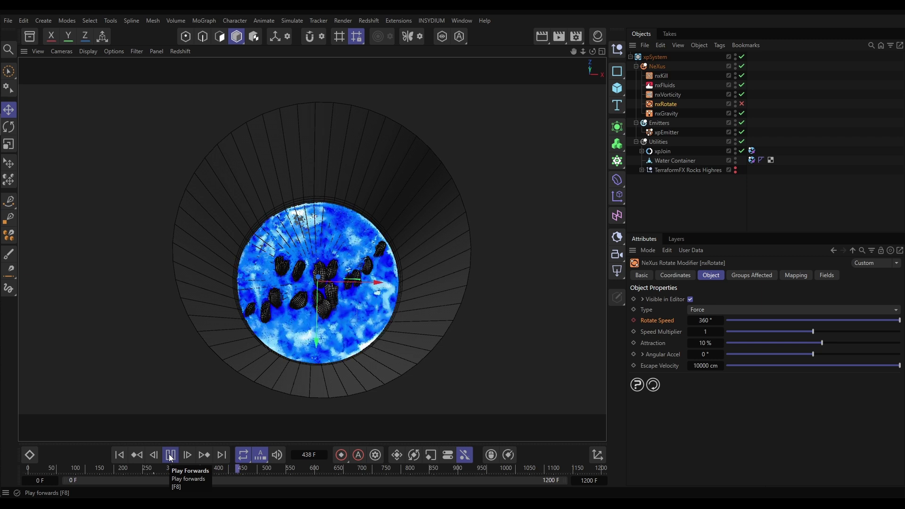
# Keyframe nxRotate's Rotate Speed back to 0° on frame 442.
pyautogui.click(171, 455)
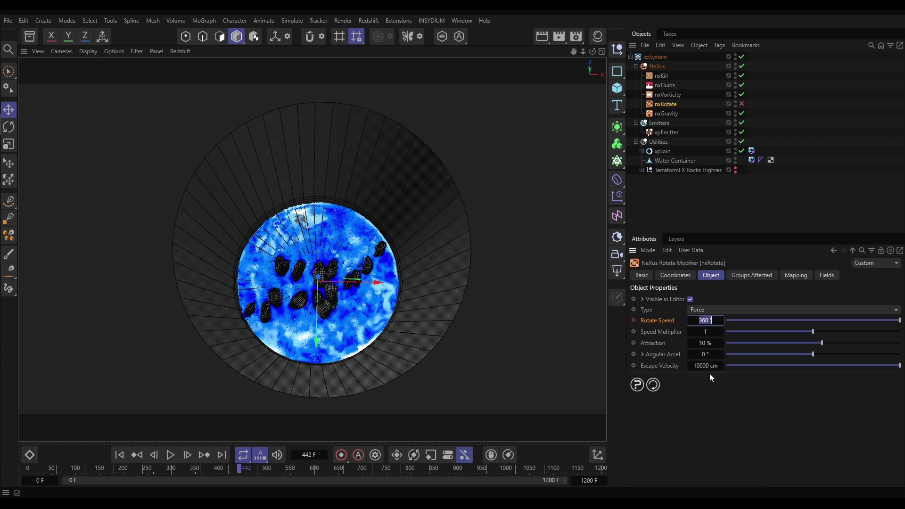
pyautogui.write('0')
pyautogui.press('Return')
pyautogui.click(633, 321)
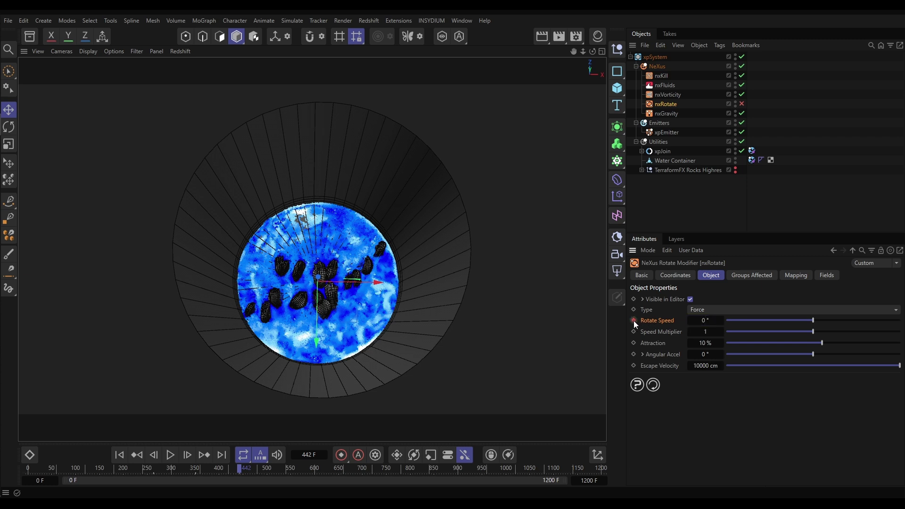
# Play the simulation from the start to check the water flow with nxRotate disabled.
pyautogui.click(133, 455)
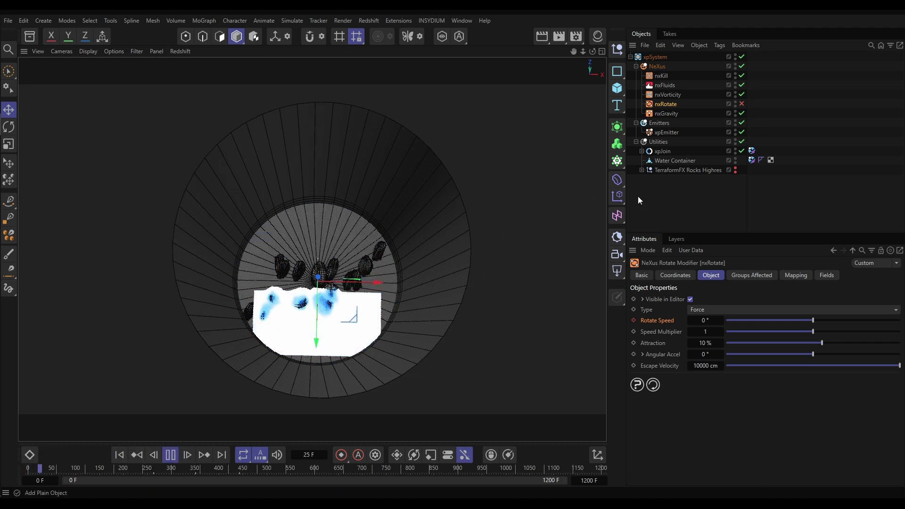
pyautogui.click(660, 208)
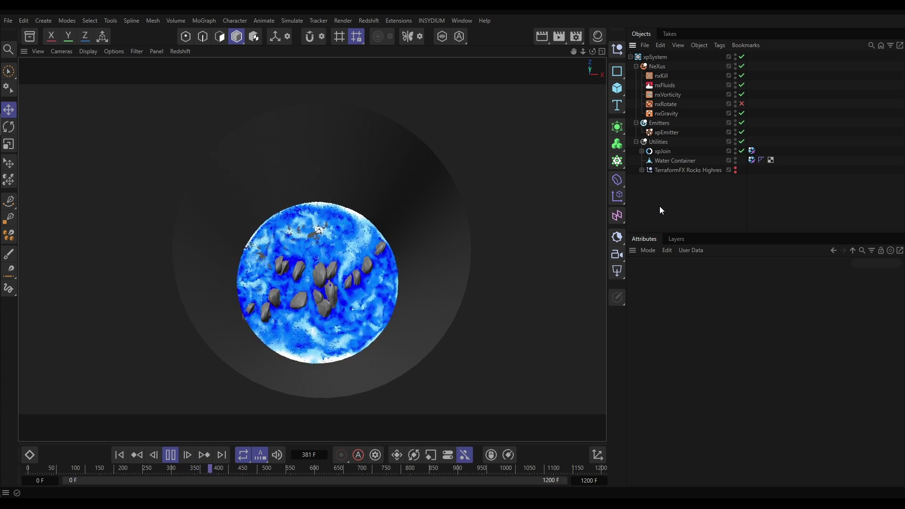
pyautogui.click(170, 454)
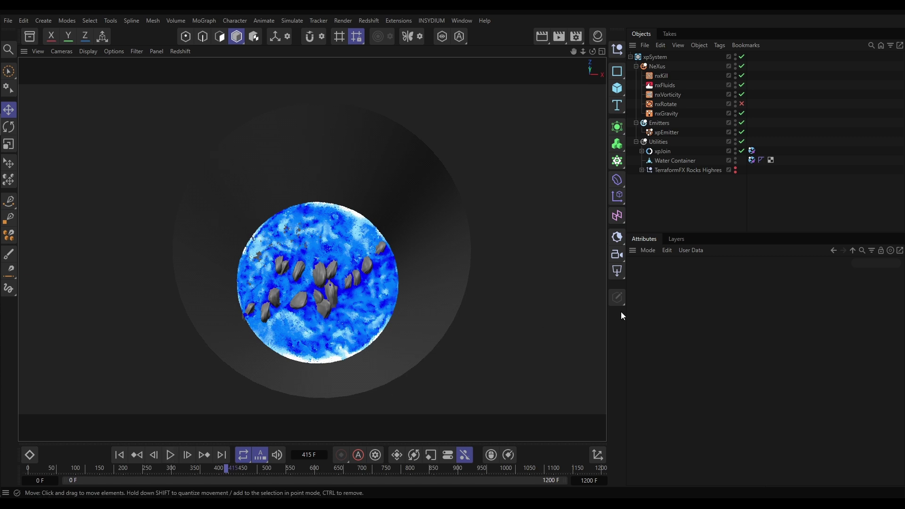
# Enable nxRotate and replay the simulation from the start to frame 589.
pyautogui.click(675, 103)
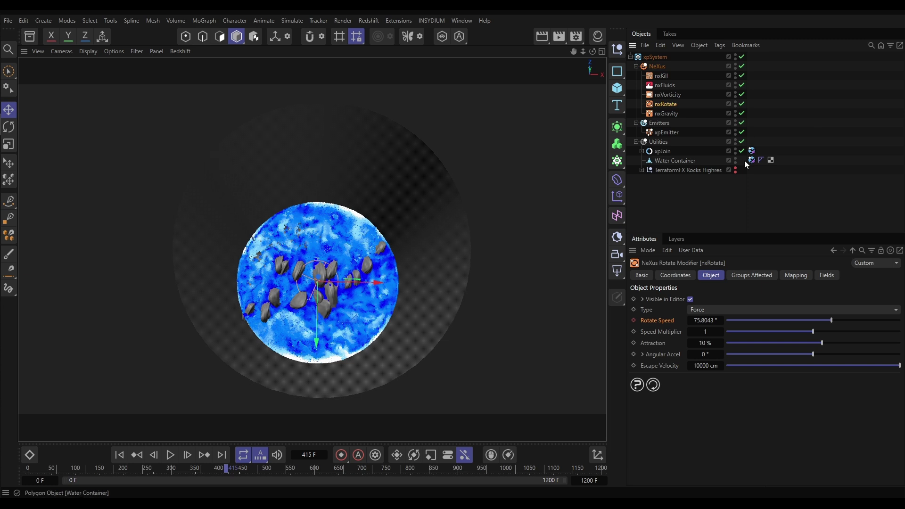
pyautogui.click(122, 455)
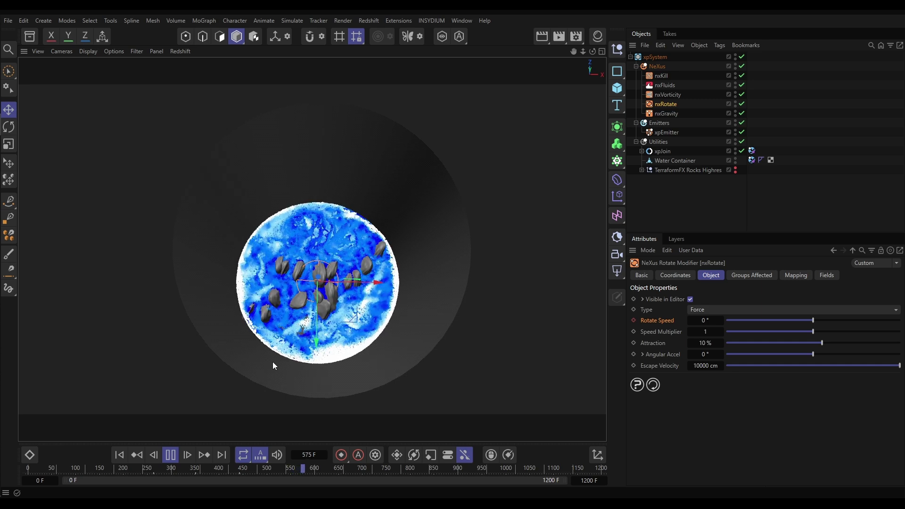
pyautogui.click(171, 456)
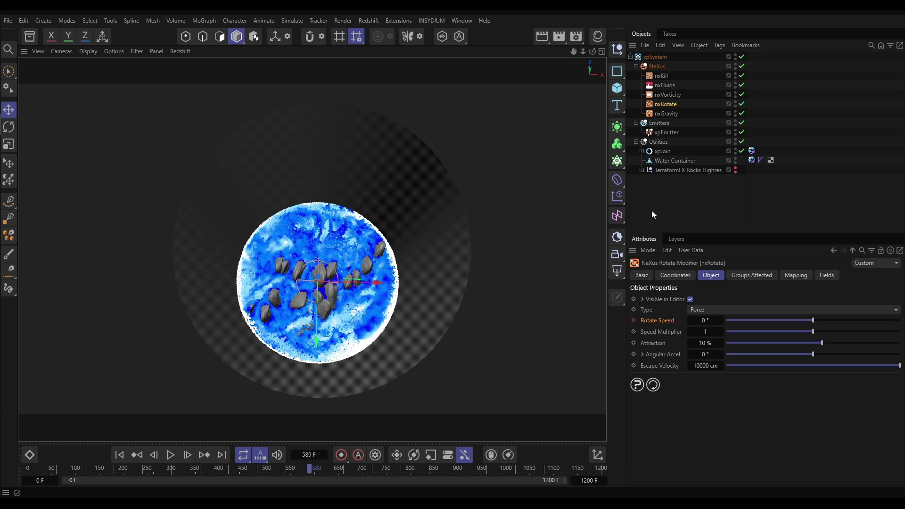
# Turn on Draw Emitter for xpEmitter and duplicate the emitter directly above the original along its Z axis.
pyautogui.click(664, 133)
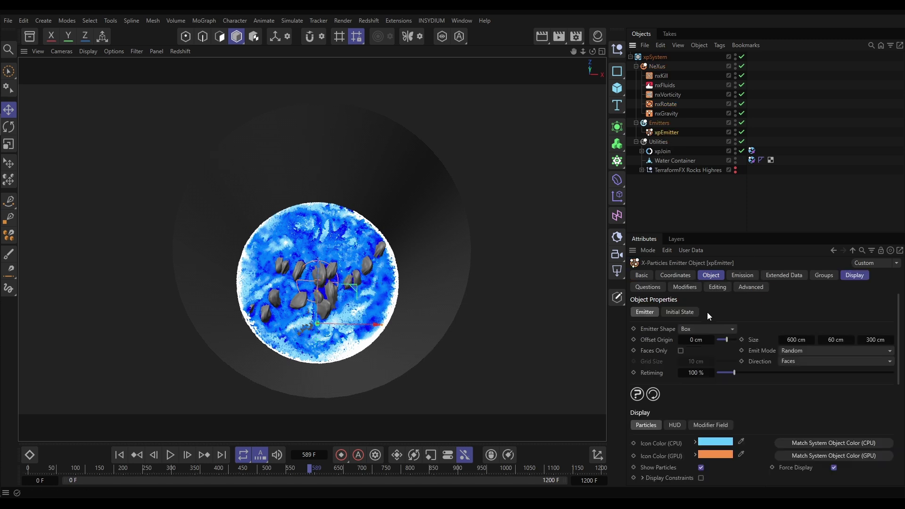
pyautogui.click(851, 276)
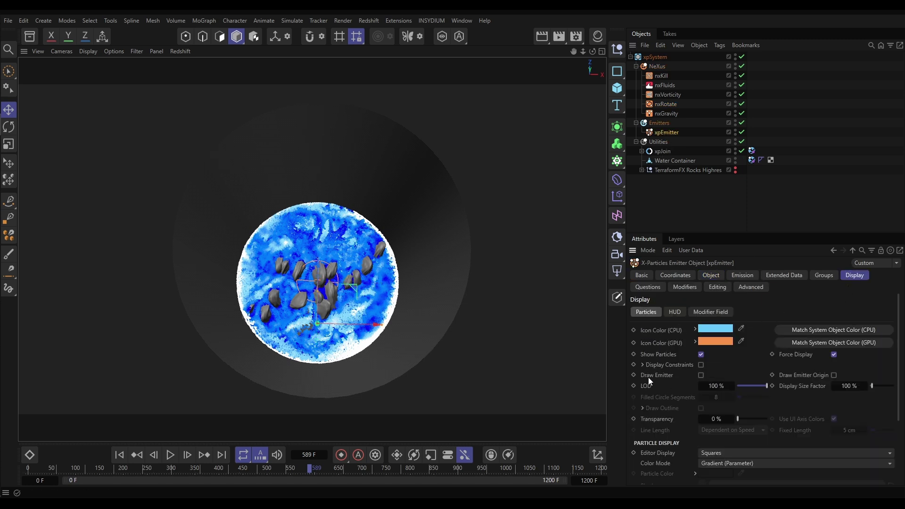
pyautogui.click(700, 375)
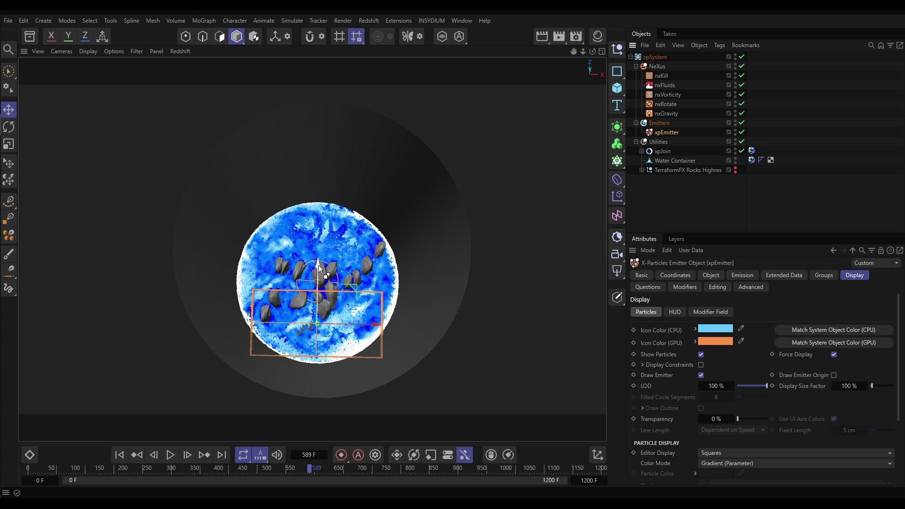
pyautogui.moveTo(318, 265); pyautogui.dragTo(326, 213)
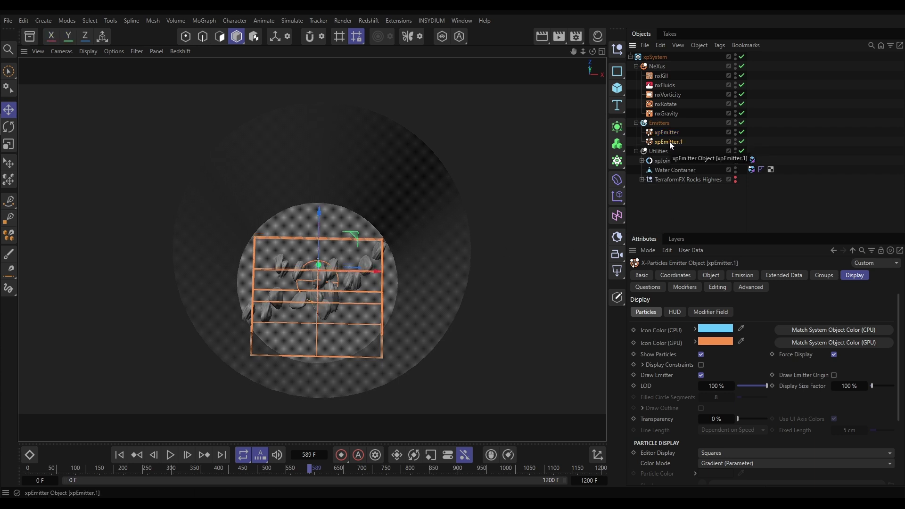
# Set the Shot Time of the duplicated xpEmitter.1 to 589 F so it emits a second batch of water.
pyautogui.click(738, 276)
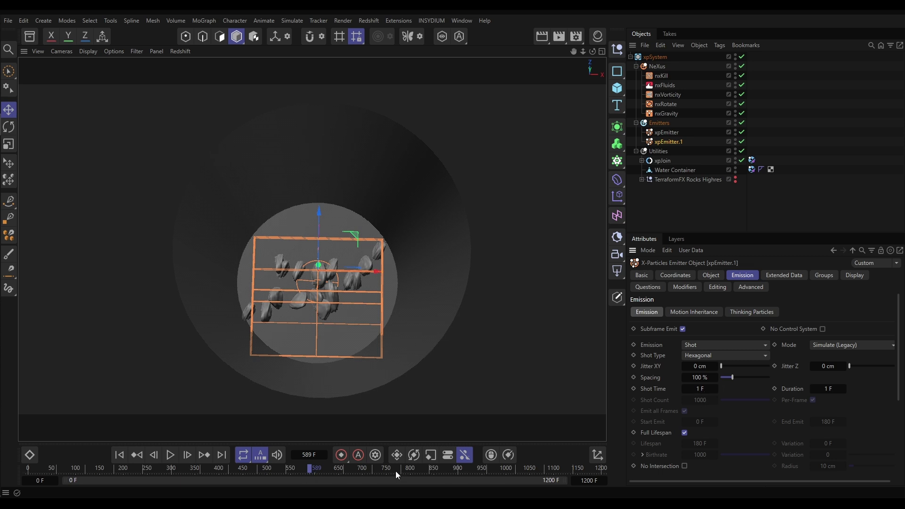
pyautogui.click(692, 387)
pyautogui.write('589')
pyautogui.press('Return')
# Play the simulation from the start to about frame 799 to check the water added by the second emitter.
pyautogui.click(119, 454)
pyautogui.click(170, 454)
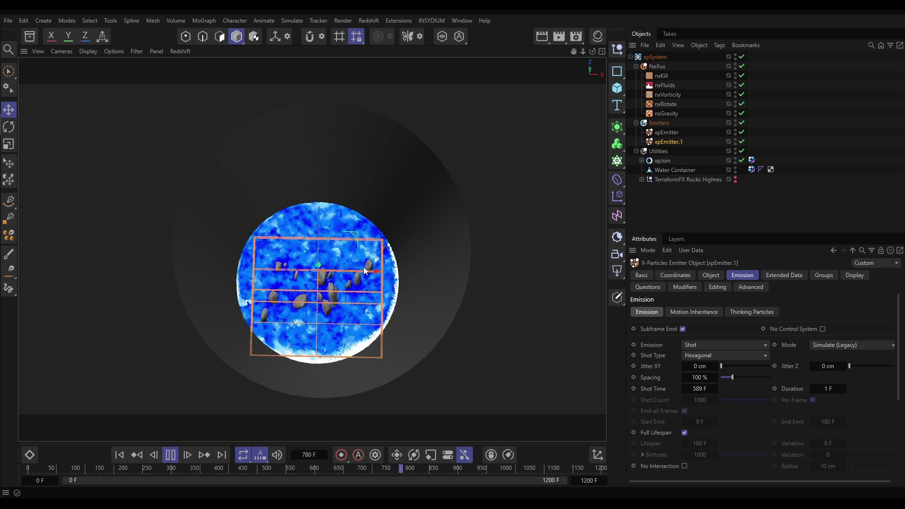
pyautogui.click(702, 217)
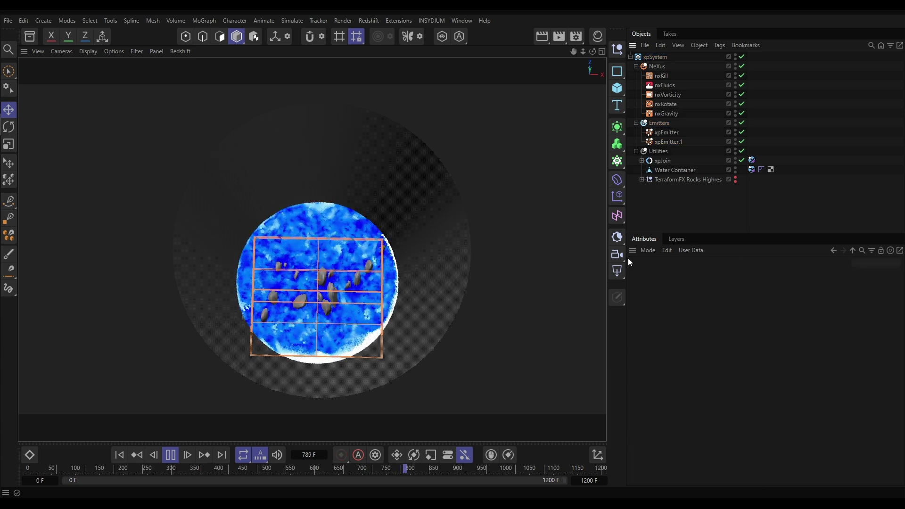
pyautogui.click(170, 456)
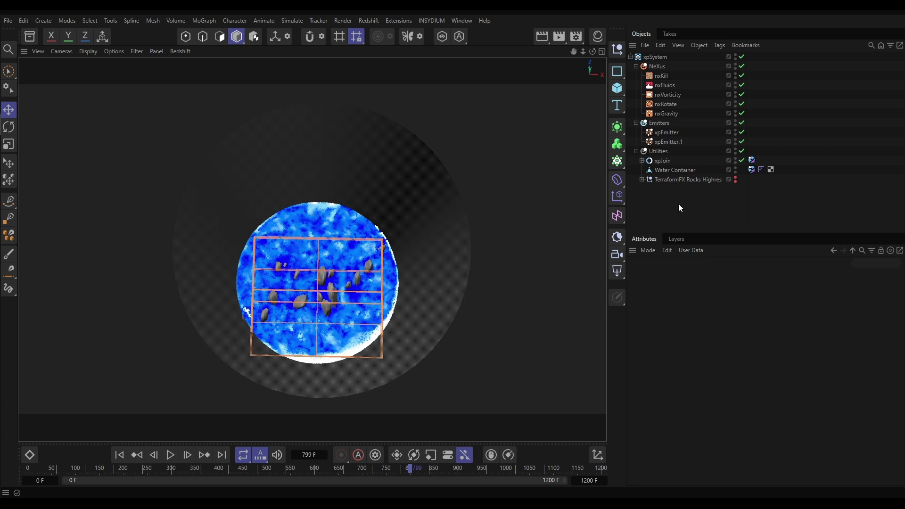
# Set the particle radius of both xpEmitter and xpEmitter.1 to 2 cm.
pyautogui.click(667, 132)
pyautogui.keyDown('ctrl'); pyautogui.click(669, 141); pyautogui.keyUp('ctrl')
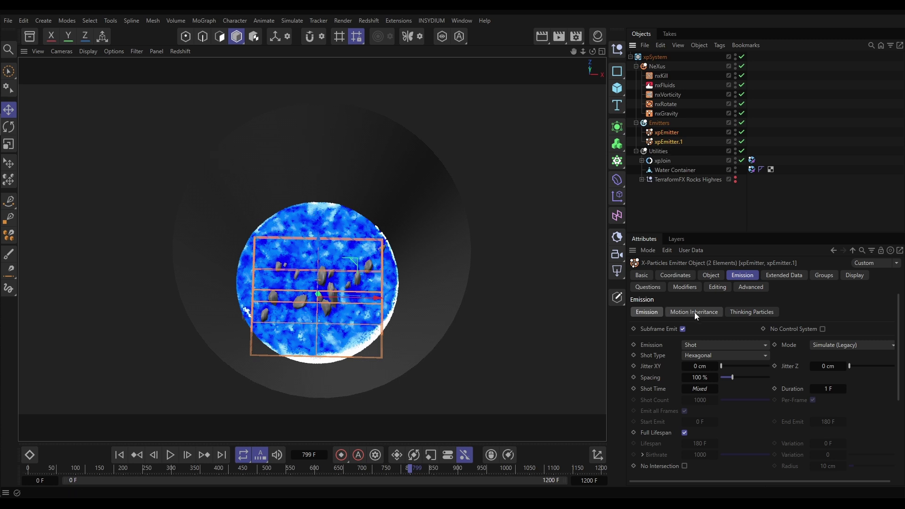
pyautogui.scroll(-5, 801, 409)
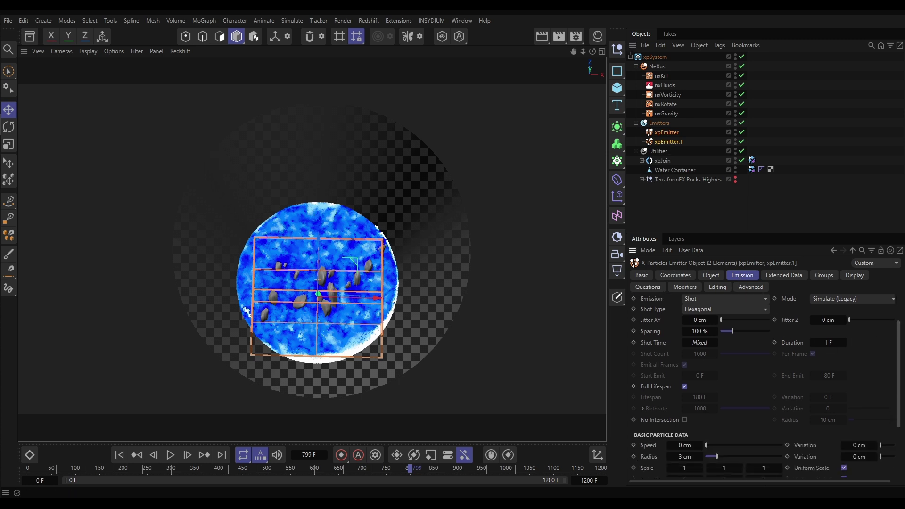
pyautogui.click(684, 402)
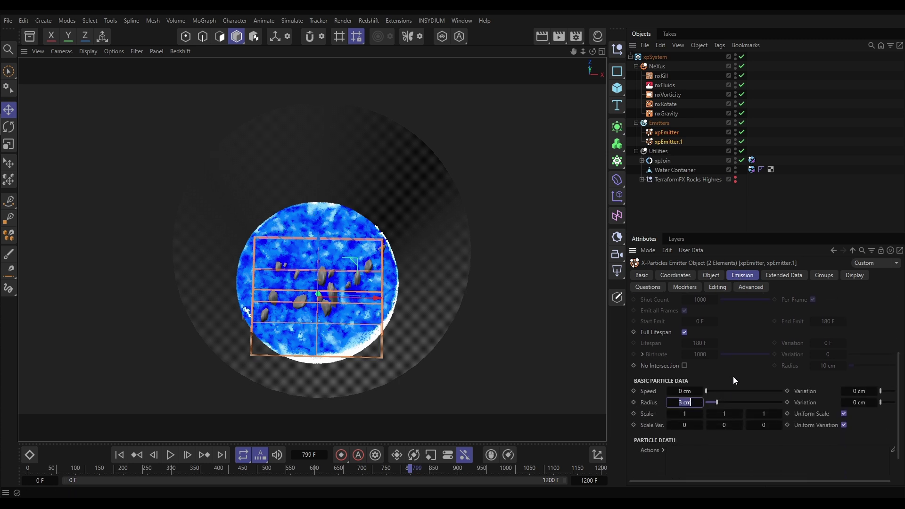
pyautogui.write('2')
pyautogui.press('Return')
pyautogui.click(671, 210)
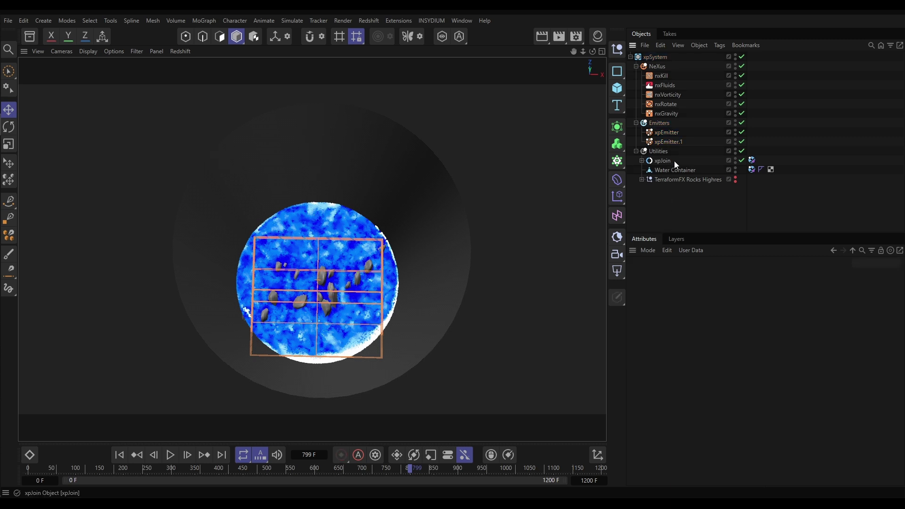
# Open the nxVorticity settings and play the simulation from the start to about frame 80 to check the effect.
pyautogui.click(669, 96)
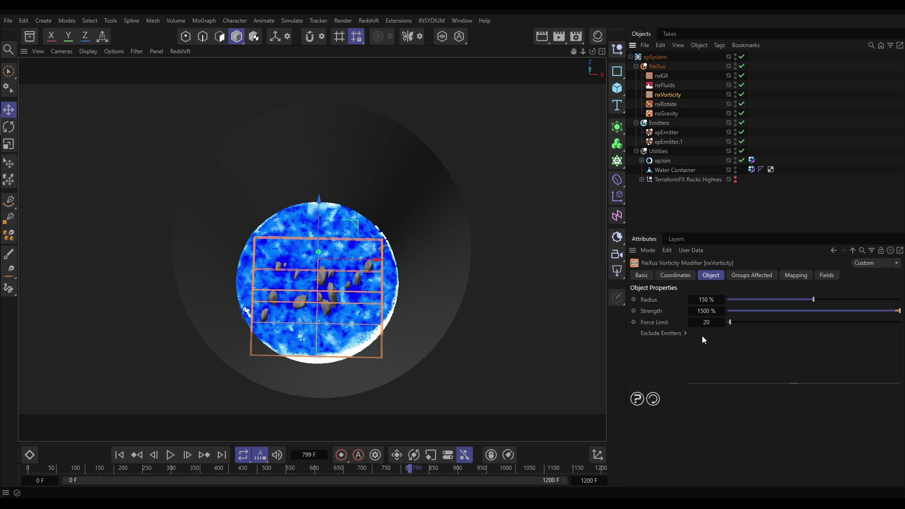
pyautogui.click(119, 455)
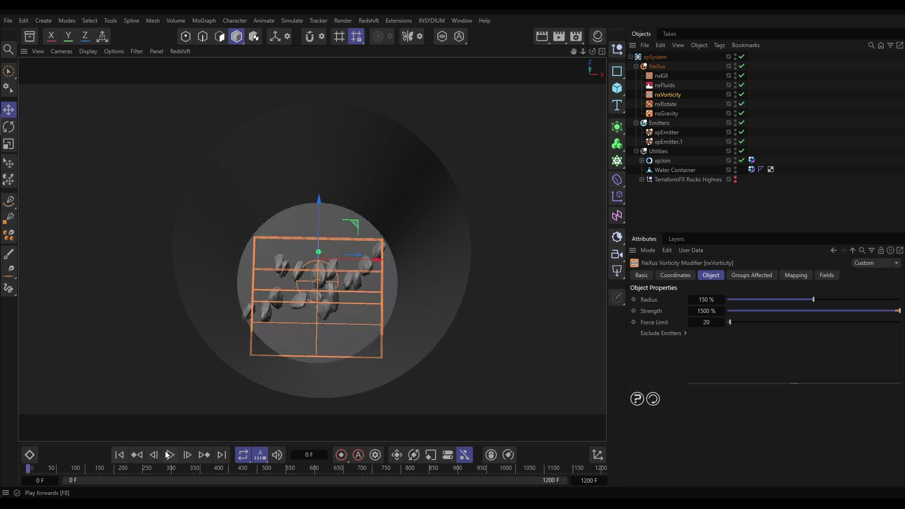
pyautogui.click(169, 455)
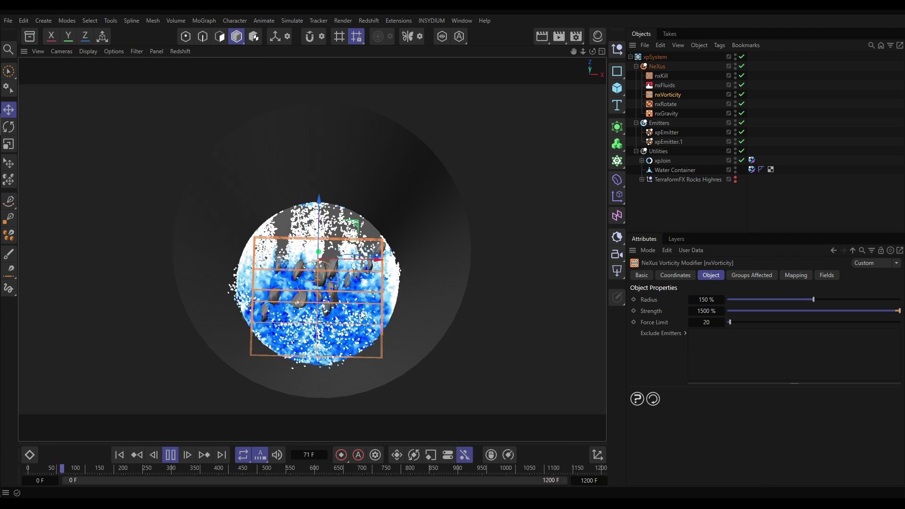
pyautogui.click(170, 454)
# Set the nxVorticity Strength to 400% and replay the simulation from the start to about frame 115.
pyautogui.click(707, 311)
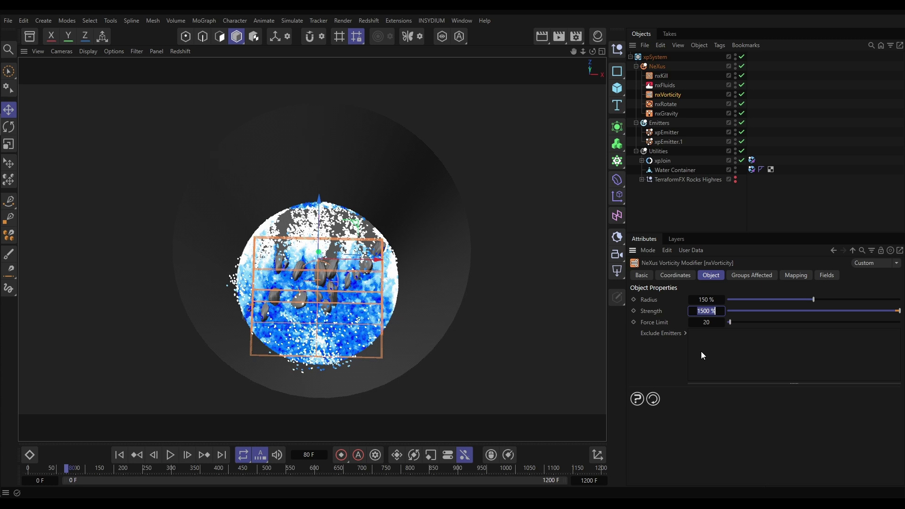
pyautogui.write('400')
pyautogui.press('Return')
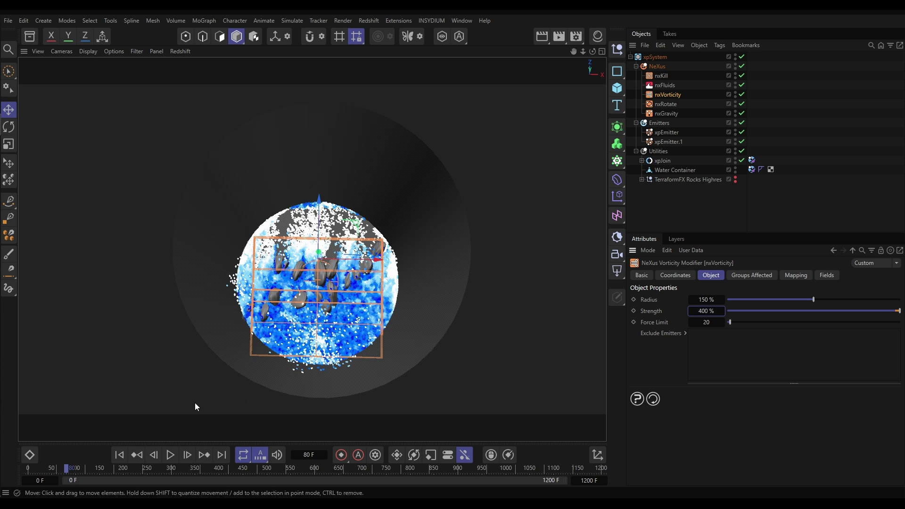
pyautogui.click(119, 455)
pyautogui.click(172, 455)
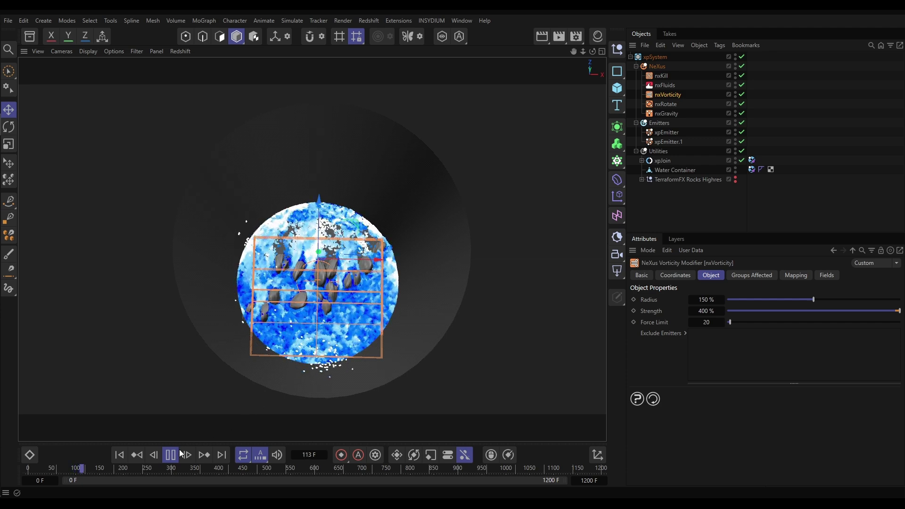
pyautogui.press('F8')
# Set the nxVorticity Strength to 200% and replay the simulation from the start to about frame 207.
pyautogui.click(702, 312)
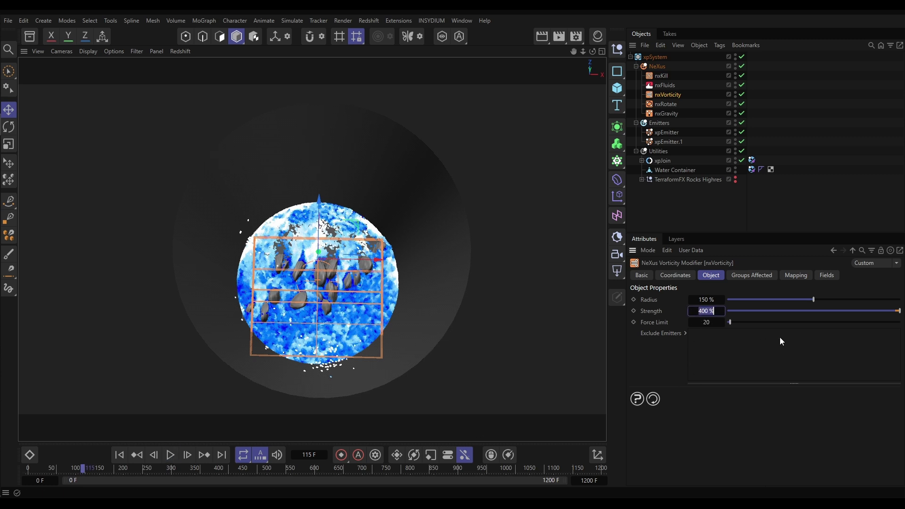
pyautogui.write('200')
pyautogui.press('Return')
pyautogui.click(119, 454)
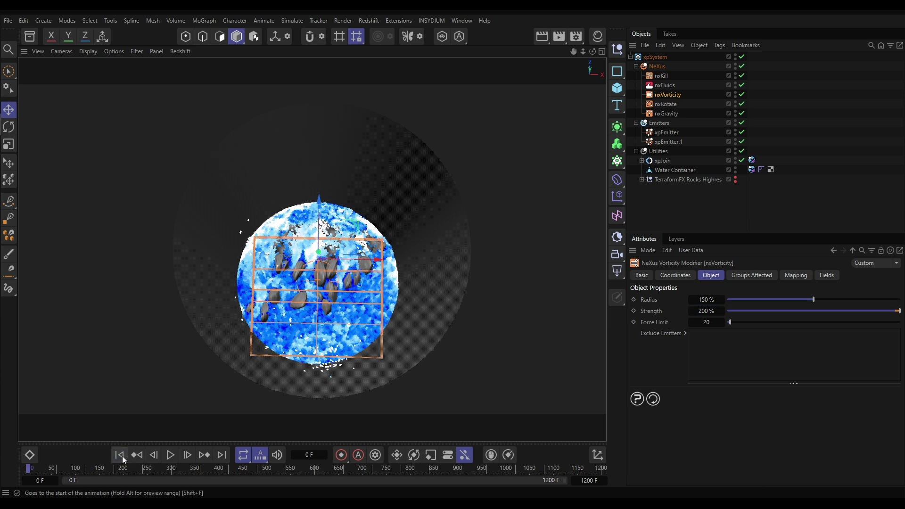
pyautogui.click(170, 455)
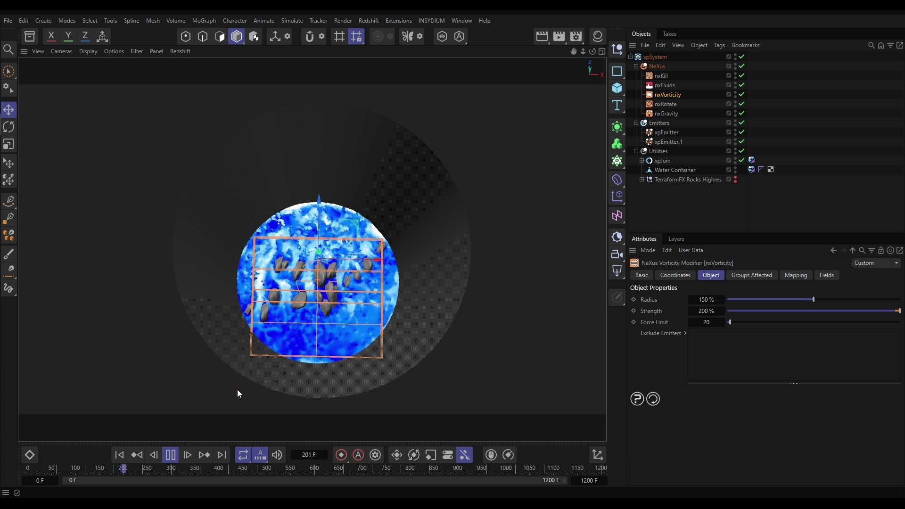
pyautogui.click(171, 454)
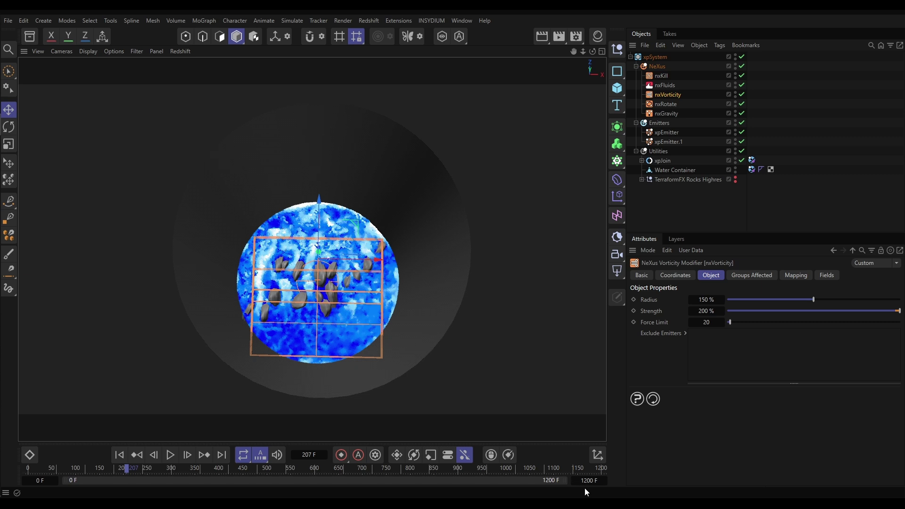
# Check the Shot Time of xpEmitter.1 and set the project's end frame to 800 F.
pyautogui.click(662, 142)
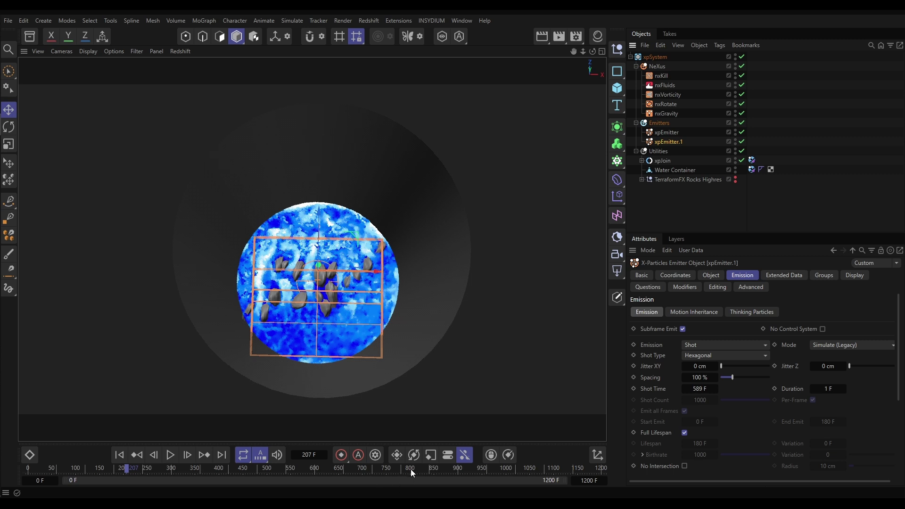
pyautogui.click(589, 480)
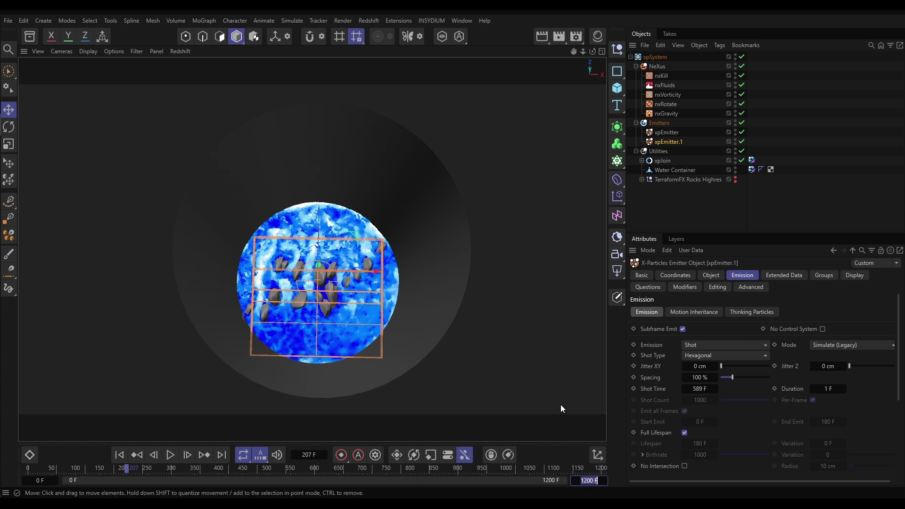
pyautogui.write('800')
pyautogui.press('Return')
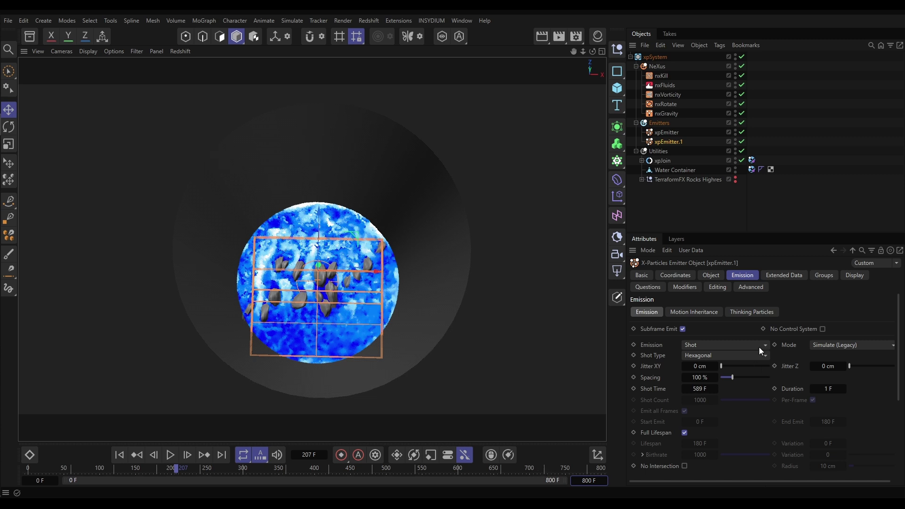
# Cache both emitters with a new xpCache in the xpCache_Vorticity_01 folder and scrub the cached simulation to frame 307.
pyautogui.click(659, 150)
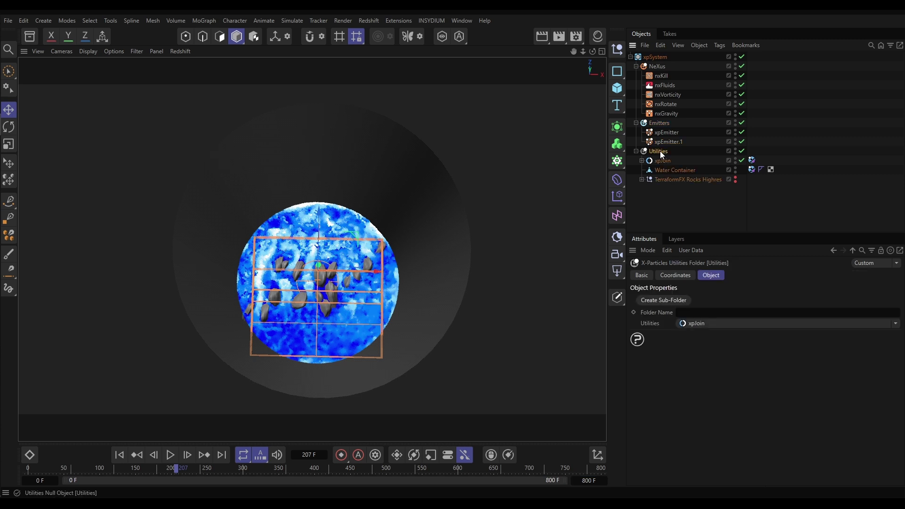
pyautogui.click(896, 323)
pyautogui.click(705, 348)
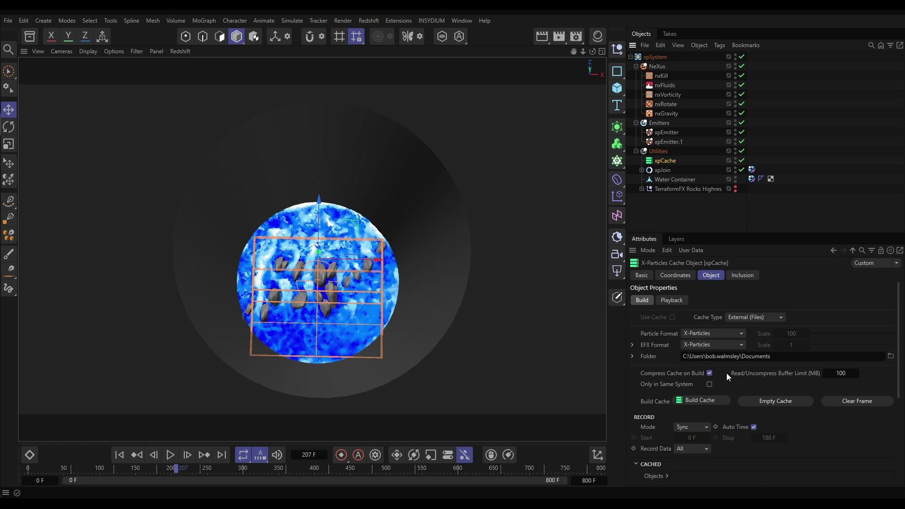
pyautogui.click(703, 401)
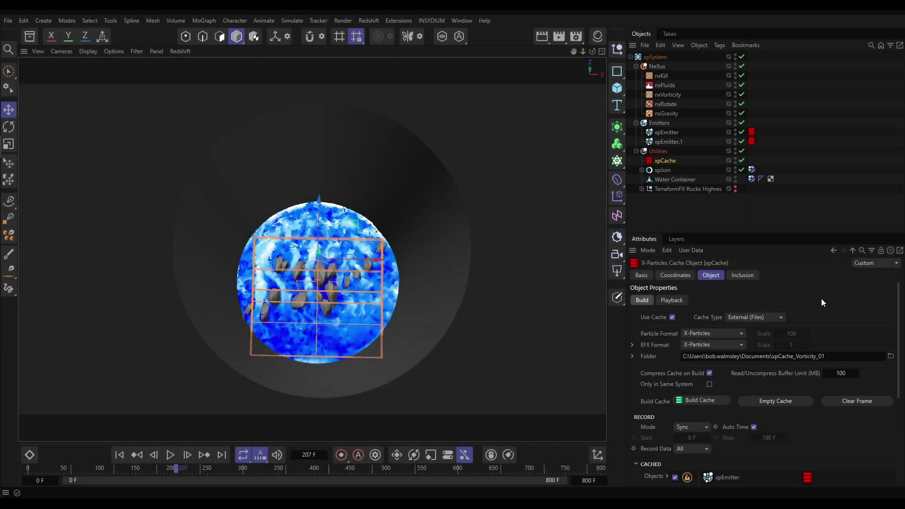
pyautogui.moveTo(897, 310); pyautogui.dragTo(885, 435)
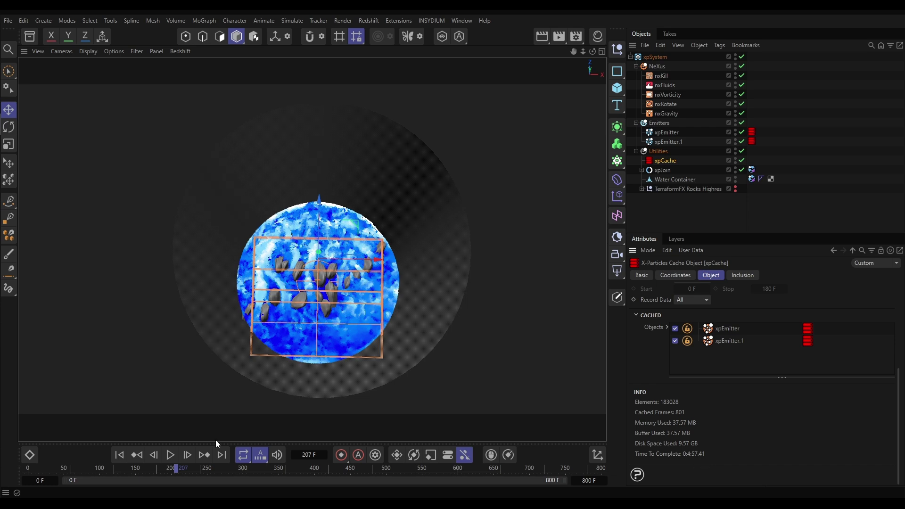
pyautogui.moveTo(110, 472); pyautogui.dragTo(248, 477)
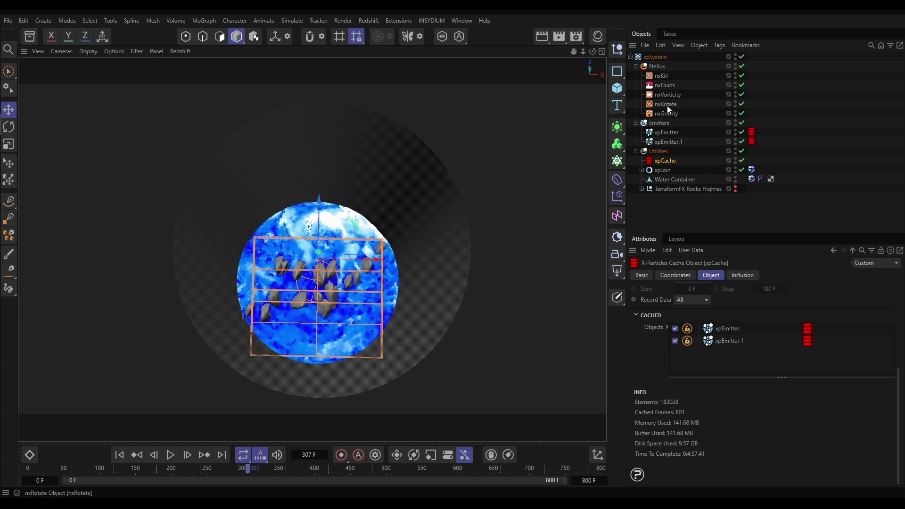
# Disable nxFluids, nxVorticity and nxRotate, and hide xpEmitter and xpEmitter.1 in the viewport.
pyautogui.click(742, 85)
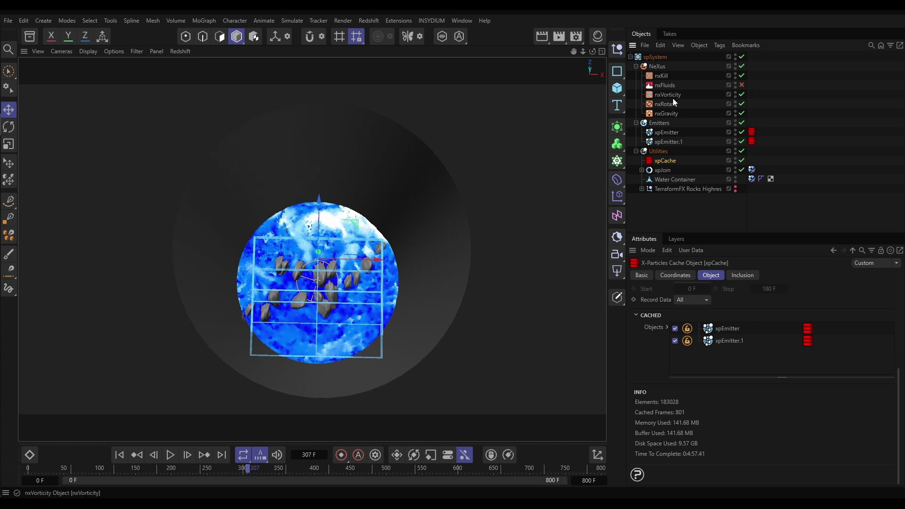
pyautogui.click(742, 94)
pyautogui.click(742, 104)
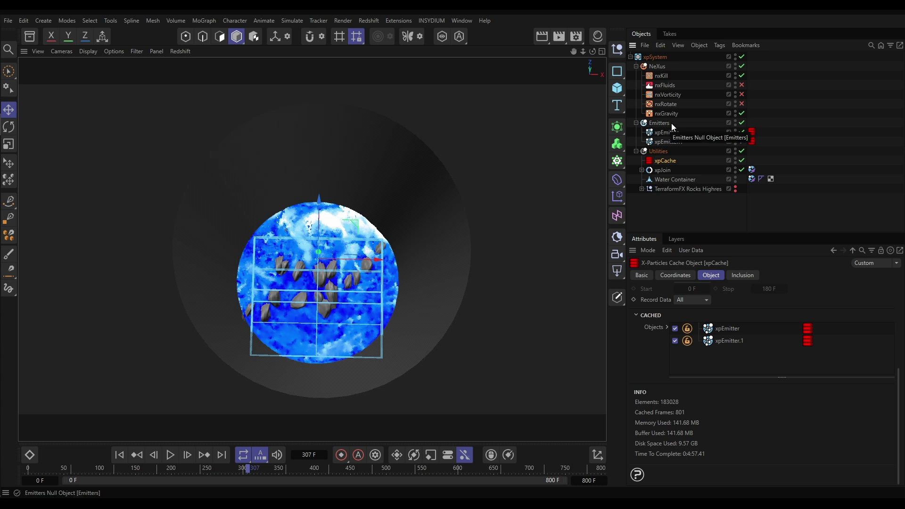
pyautogui.click(735, 129)
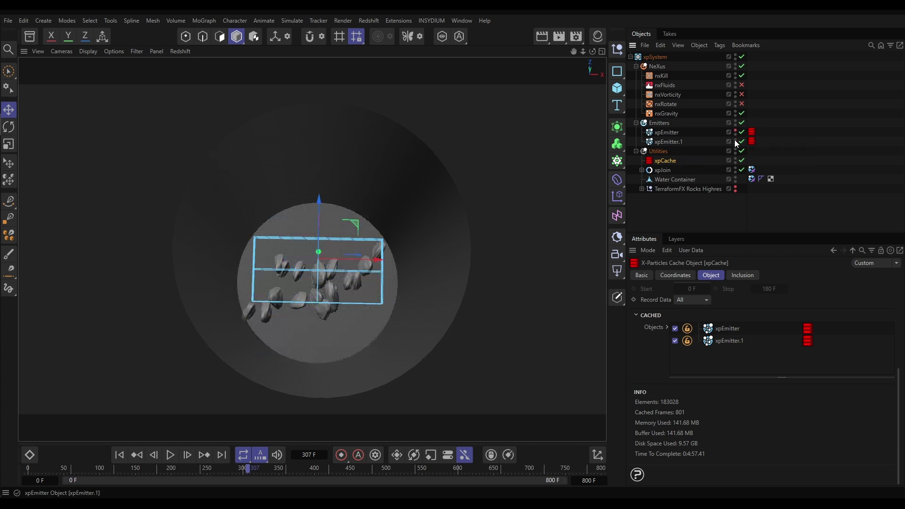
pyautogui.click(735, 140)
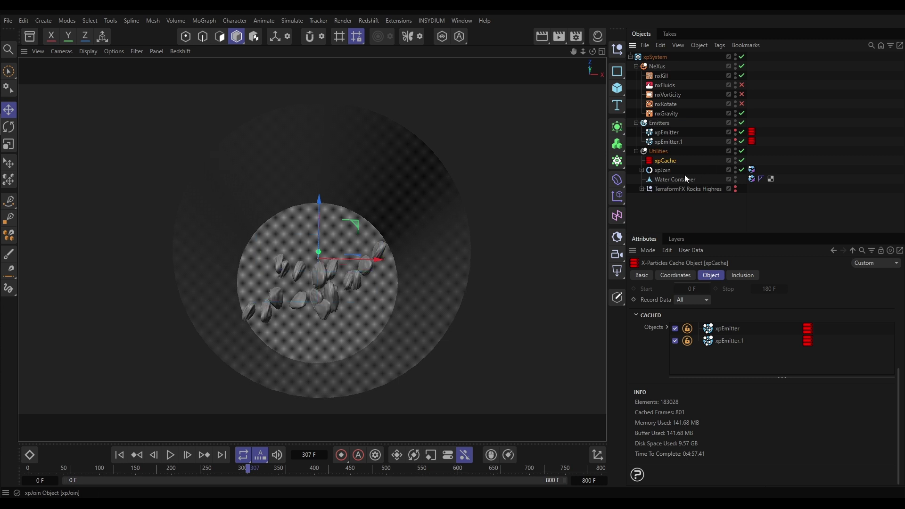
# Add an nxFoam modifier to the NeXus group and create a new emitter for its foam particles.
pyautogui.click(657, 66)
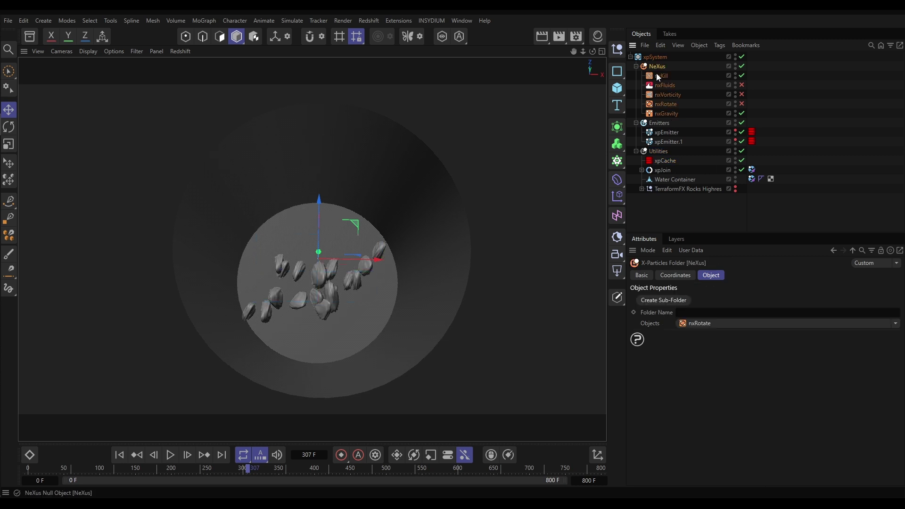
pyautogui.click(894, 324)
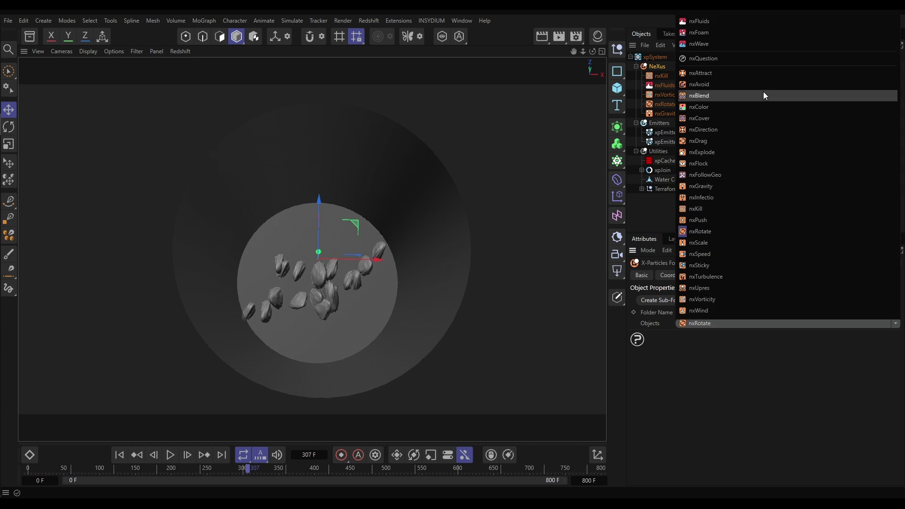
pyautogui.click(704, 33)
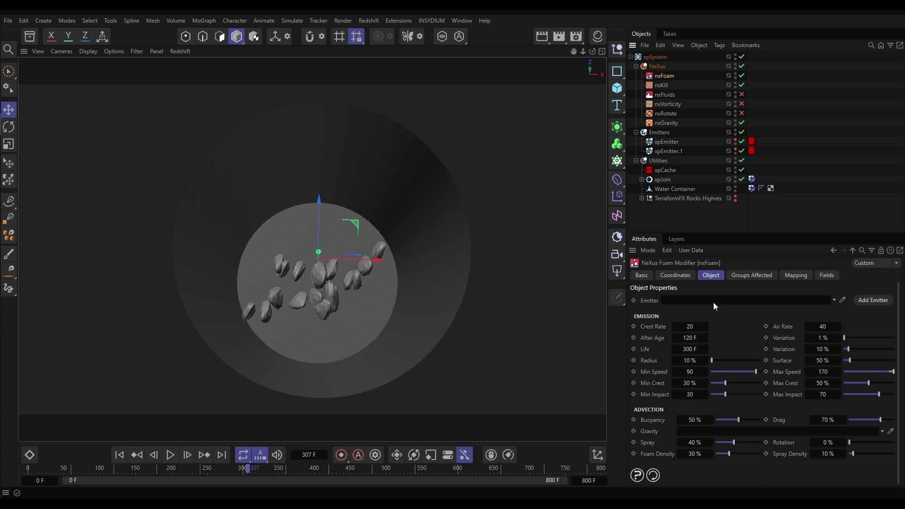
pyautogui.click(866, 301)
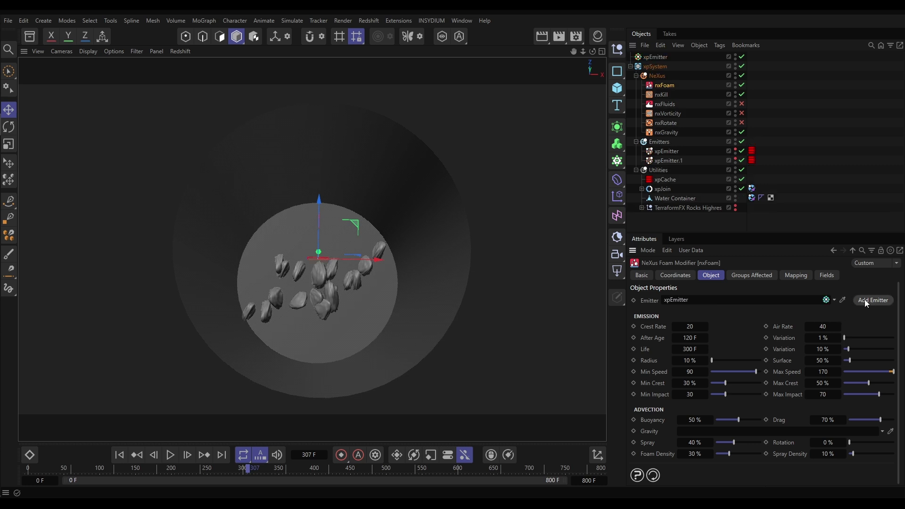
# Move the new foam emitter into the Emitters group and rename it xpEmitter_Foam.
pyautogui.moveTo(653, 58); pyautogui.dragTo(660, 141)
pyautogui.click(646, 275)
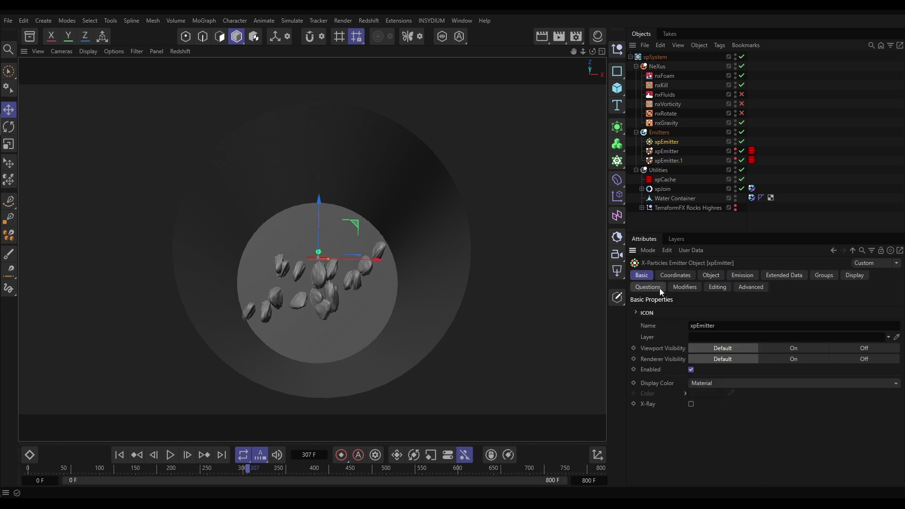
pyautogui.click(733, 327)
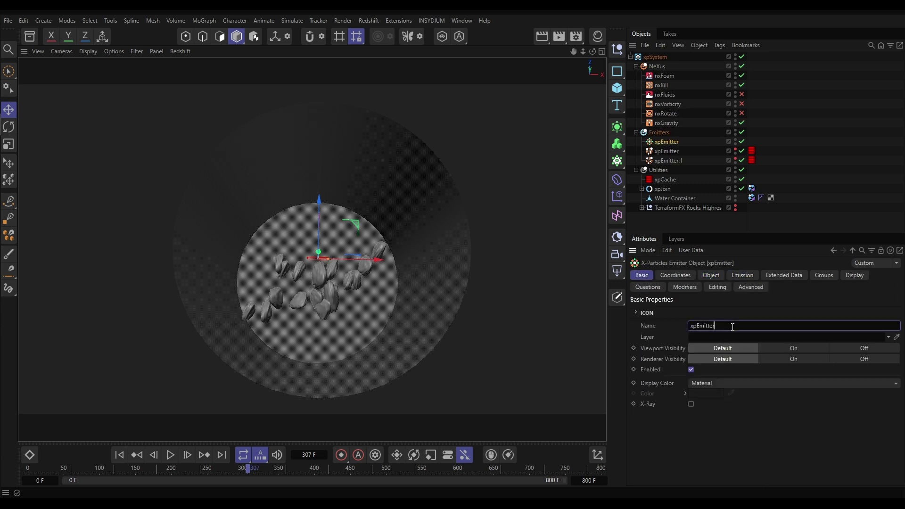
pyautogui.write('_Foam')
pyautogui.click(664, 151)
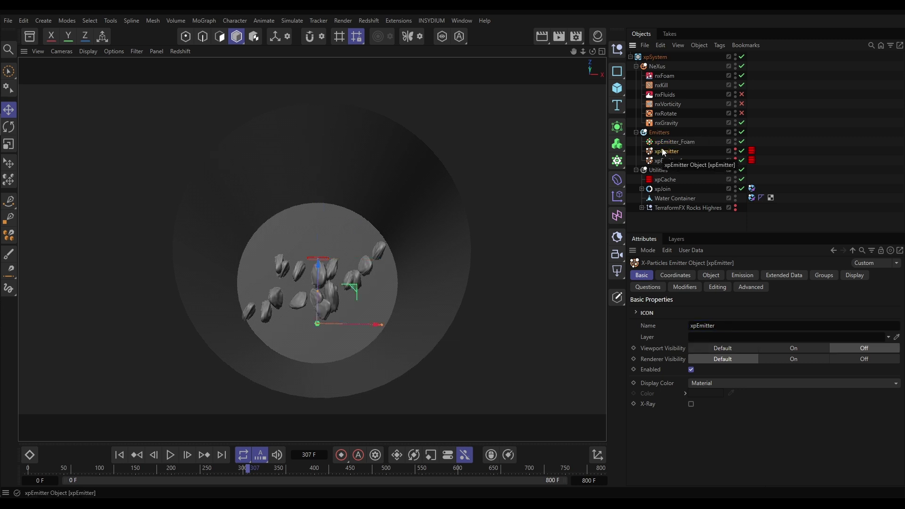
pyautogui.click(663, 144)
# Set the nxFoam modifier's Crest Rate to 10 and Air Rate to 10.
pyautogui.click(664, 75)
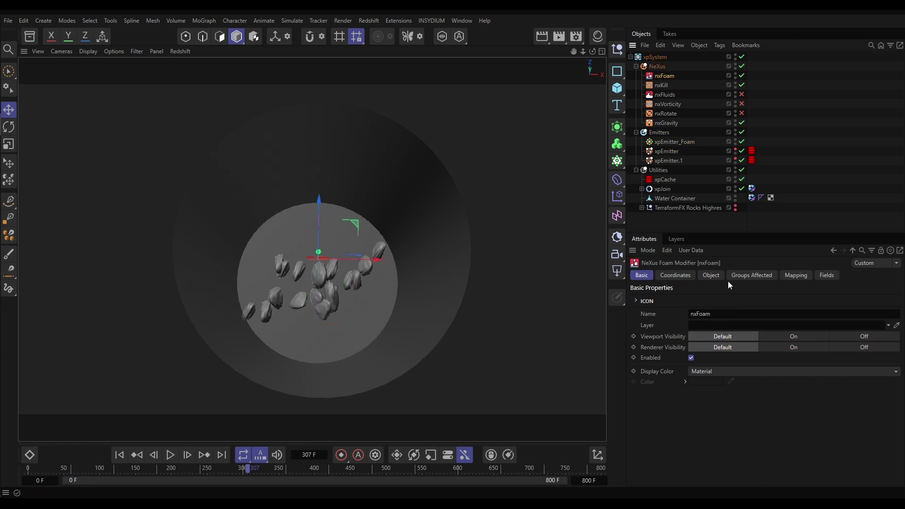
pyautogui.click(712, 276)
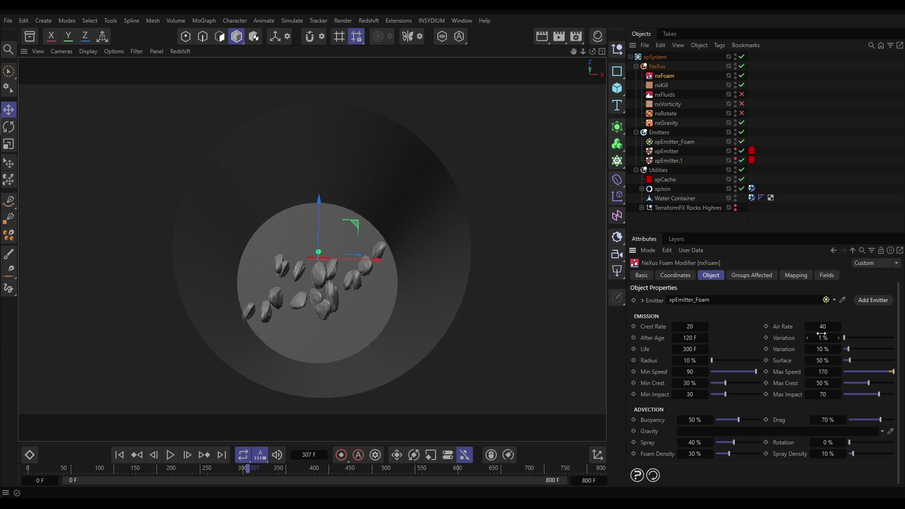
pyautogui.click(689, 326)
pyautogui.write('10')
pyautogui.press('Tab')
pyautogui.write('10')
# Set the nxFoam emission After Age to 35 F and Life to 200 F, and its advection Drag to 95 %.
pyautogui.click(688, 338)
pyautogui.write('35')
pyautogui.press('Return')
pyautogui.doubleClick(690, 350)
pyautogui.write('200')
pyautogui.press('Return')
pyautogui.click(812, 421)
pyautogui.write('95')
pyautogui.press('Return')
# Play the foam simulation from the first frame and stop it at frame 65.
pyautogui.click(120, 455)
pyautogui.click(170, 455)
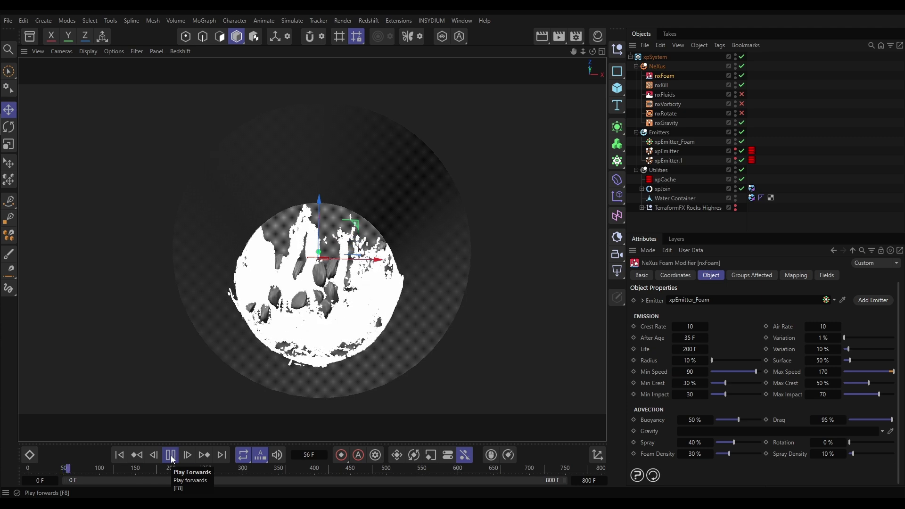
pyautogui.click(171, 456)
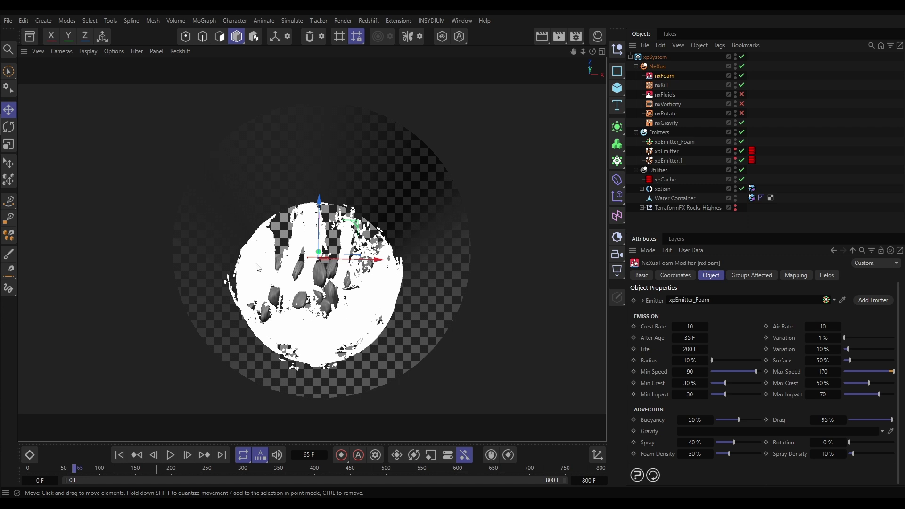
# Display the xpEmitter_Foam particles as Dots in the editor and enable Force Display.
pyautogui.click(671, 142)
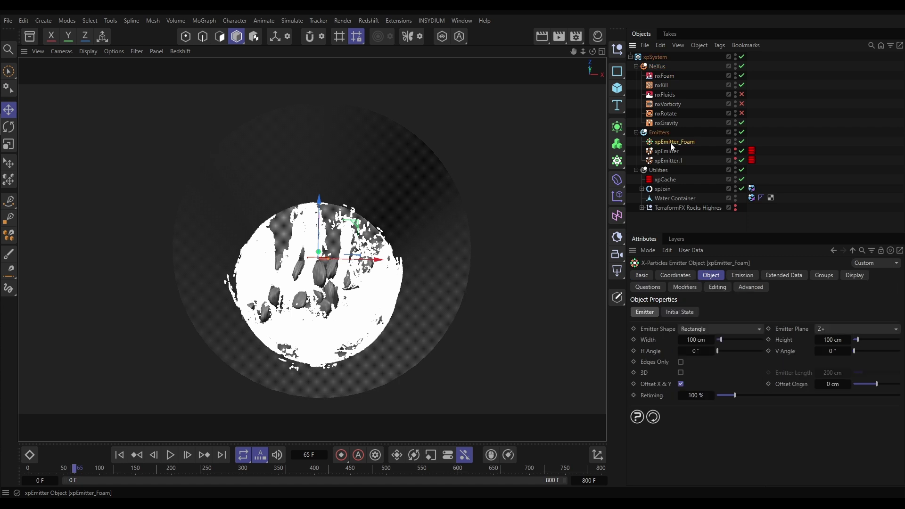
pyautogui.click(854, 275)
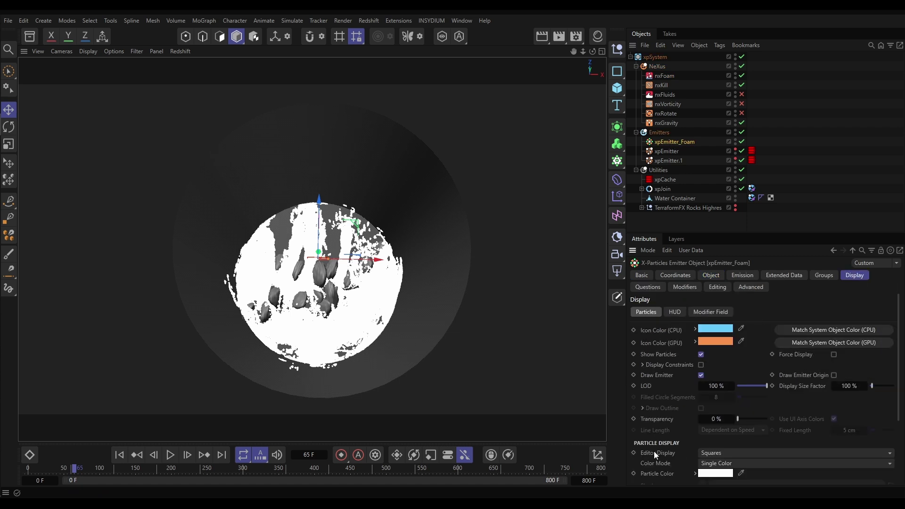
pyautogui.click(713, 451)
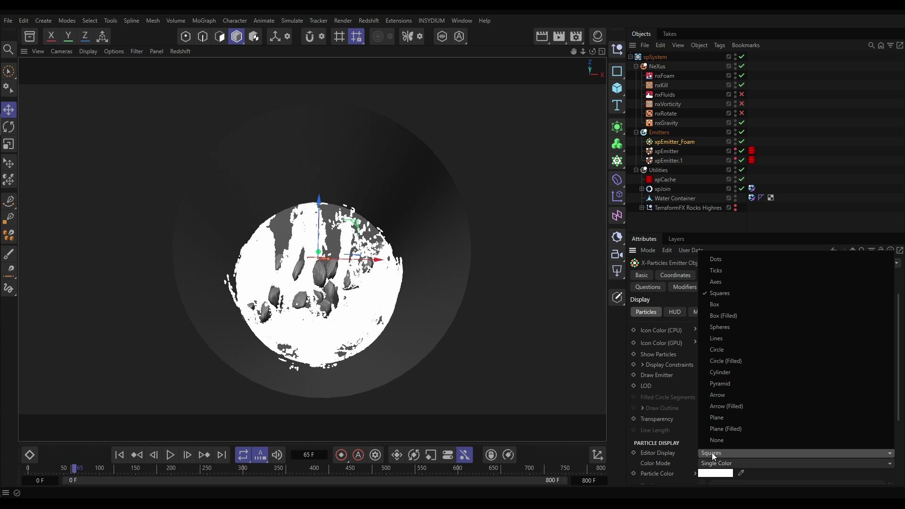
pyautogui.click(722, 260)
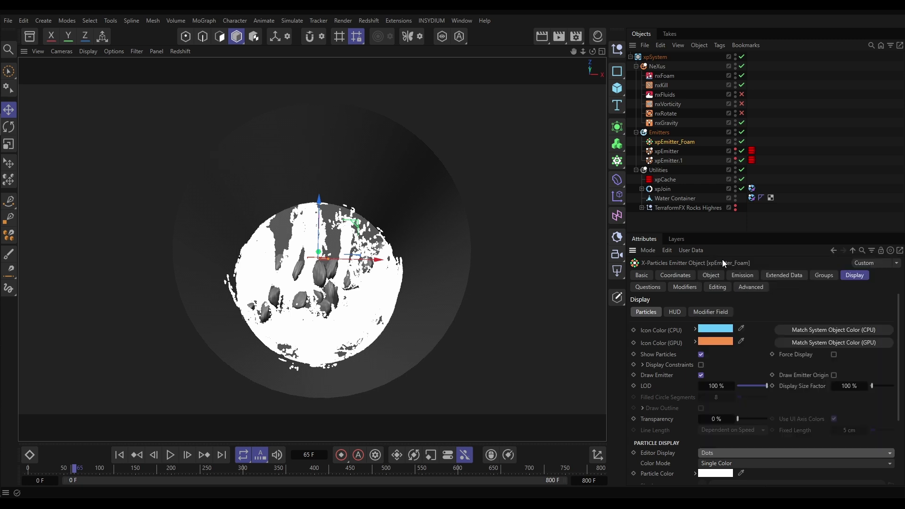
pyautogui.click(833, 354)
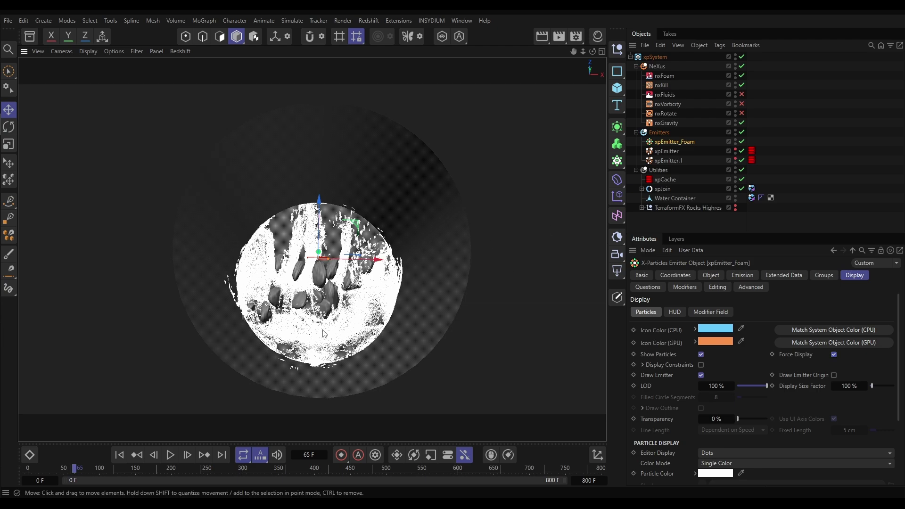
# Inspect the foam around the rocks up close, playing the simulation on to frame 151, and return to a wider view.
pyautogui.scroll(10, 320, 334)
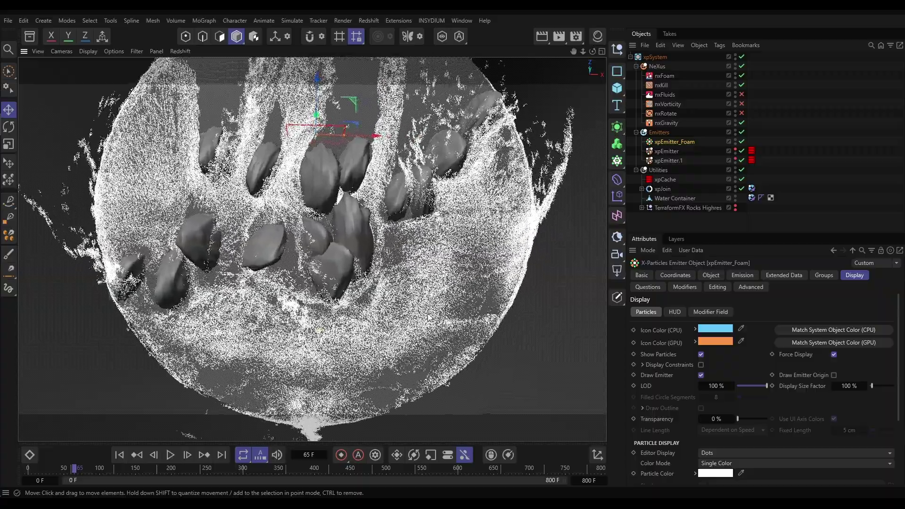
pyautogui.scroll(4, 428, 317)
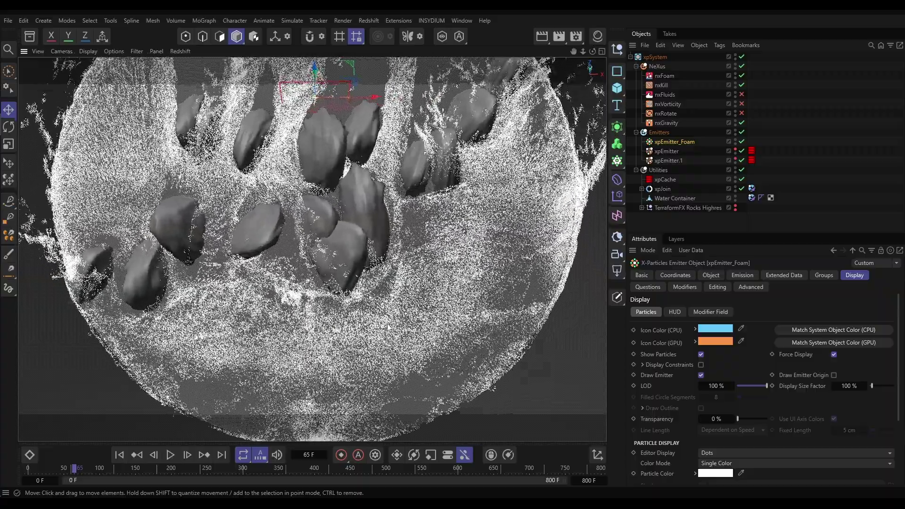
pyautogui.scroll(4, 391, 323)
pyautogui.scroll(3, 392, 323)
pyautogui.click(170, 455)
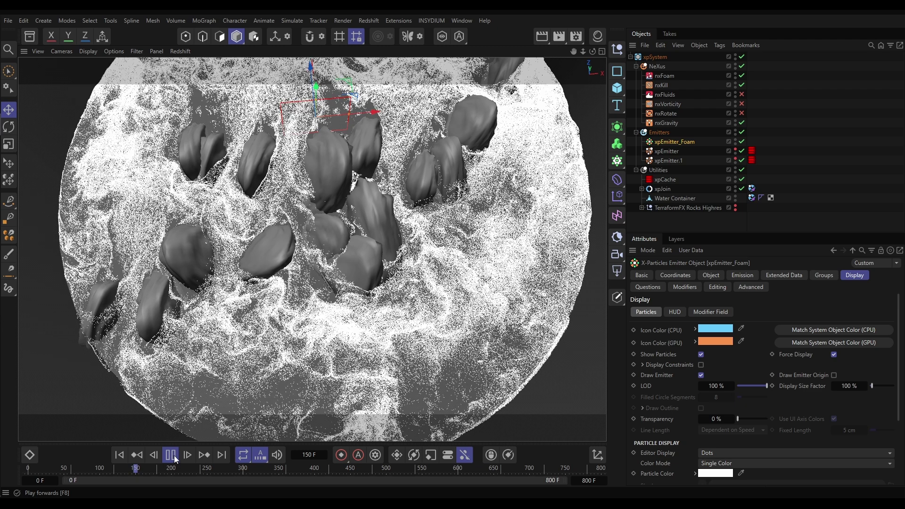
pyautogui.click(170, 455)
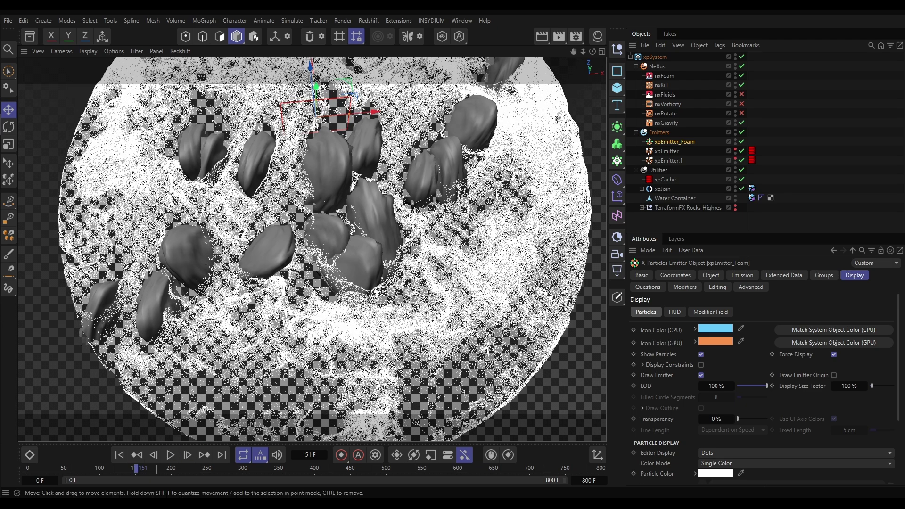
pyautogui.click(360, 273)
pyautogui.scroll(-1, 367, 257)
pyautogui.scroll(-2, 333, 268)
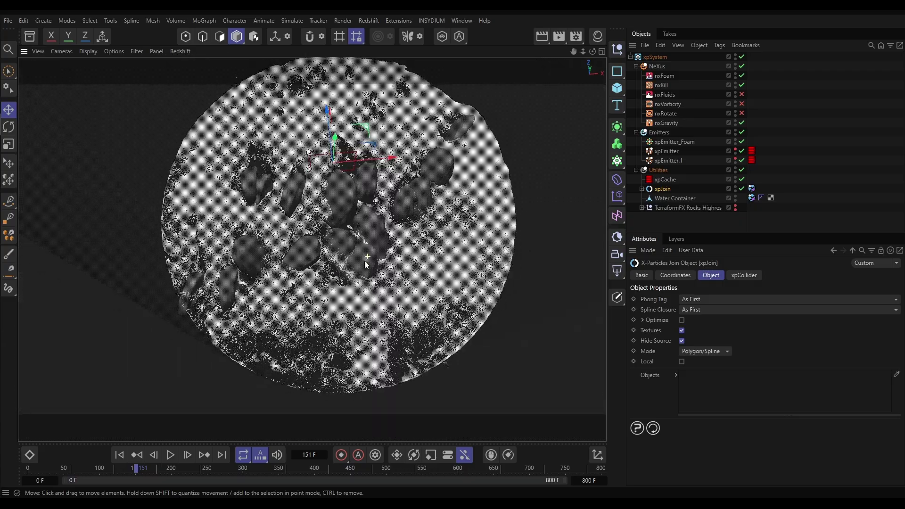
pyautogui.scroll(-1, 365, 261)
pyautogui.scroll(-2, 349, 278)
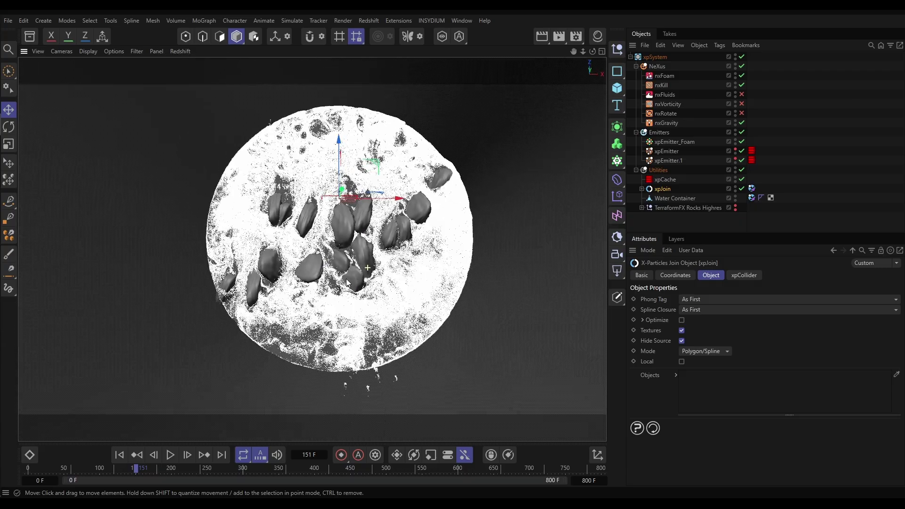
pyautogui.keyDown('alt'); pyautogui.moveTo(358, 261); pyautogui.dragTo(352, 267); pyautogui.keyUp('alt')
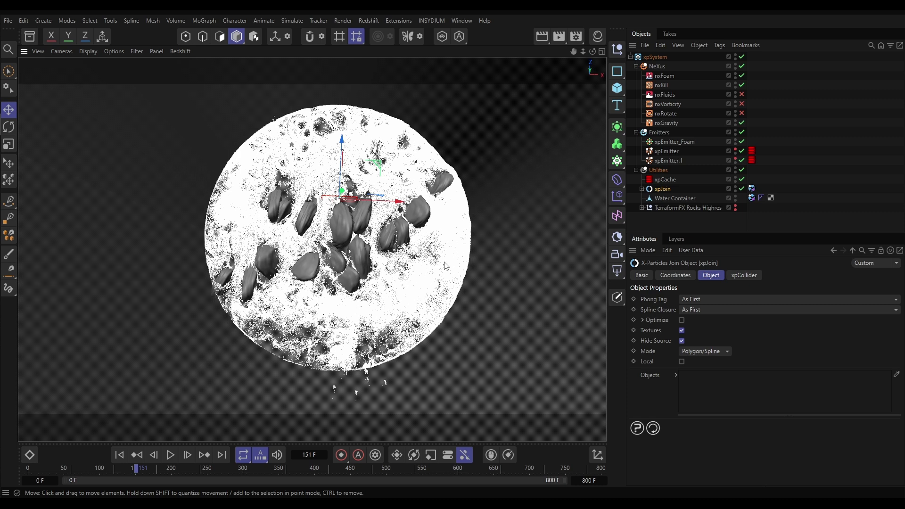
# Add an nxColor modifier to the NeXus group and give it a Gradient by Parameter layer.
pyautogui.click(659, 68)
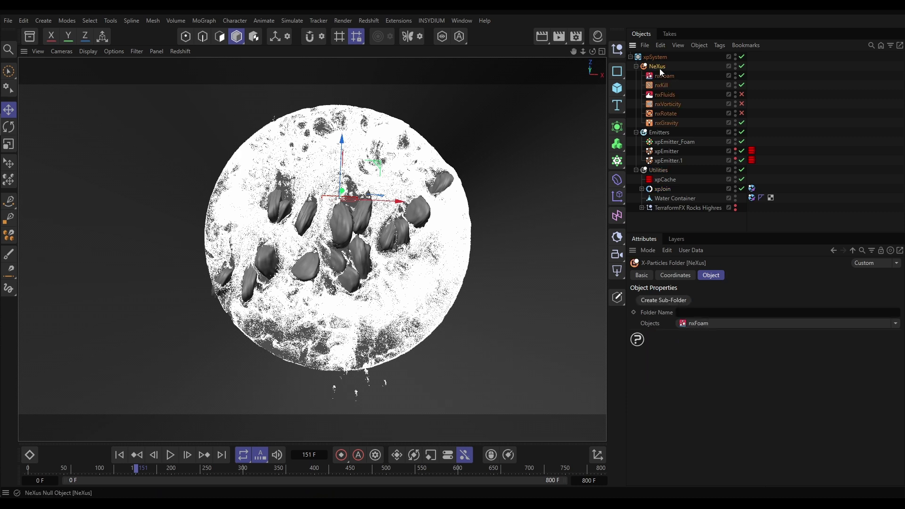
pyautogui.click(895, 323)
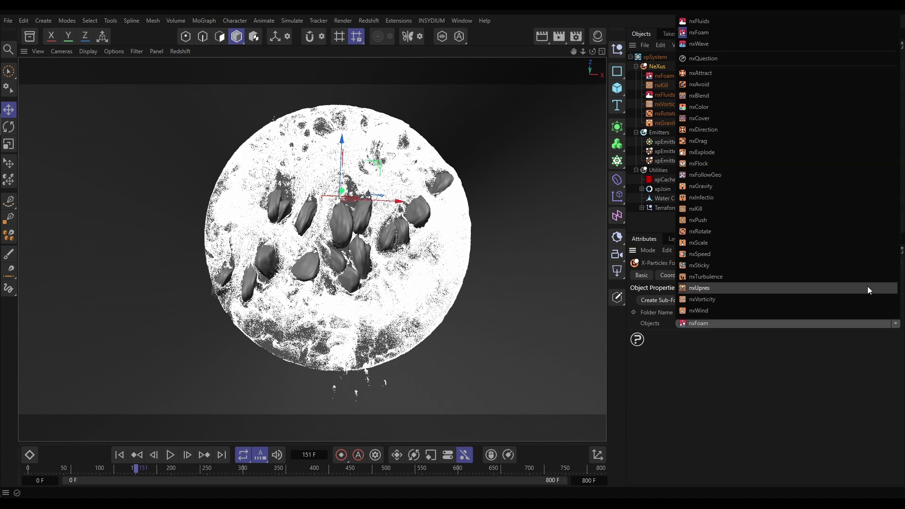
pyautogui.click(735, 107)
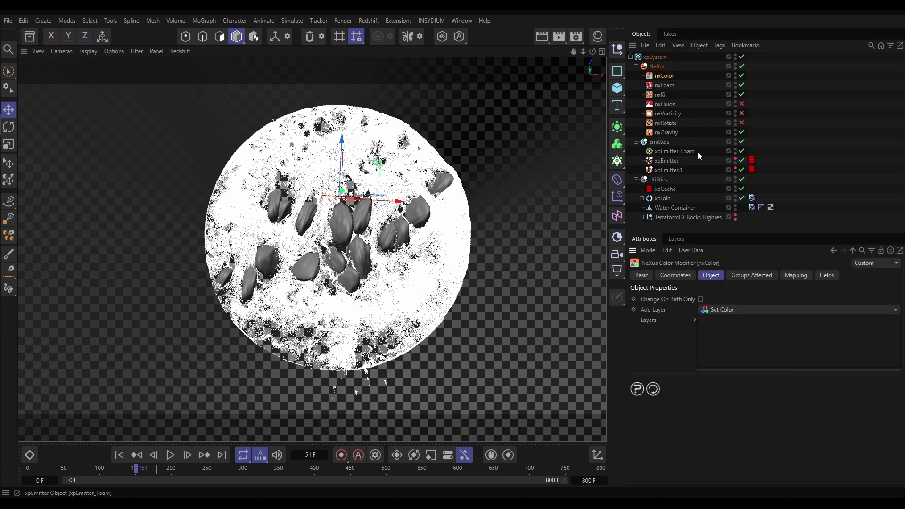
pyautogui.click(895, 309)
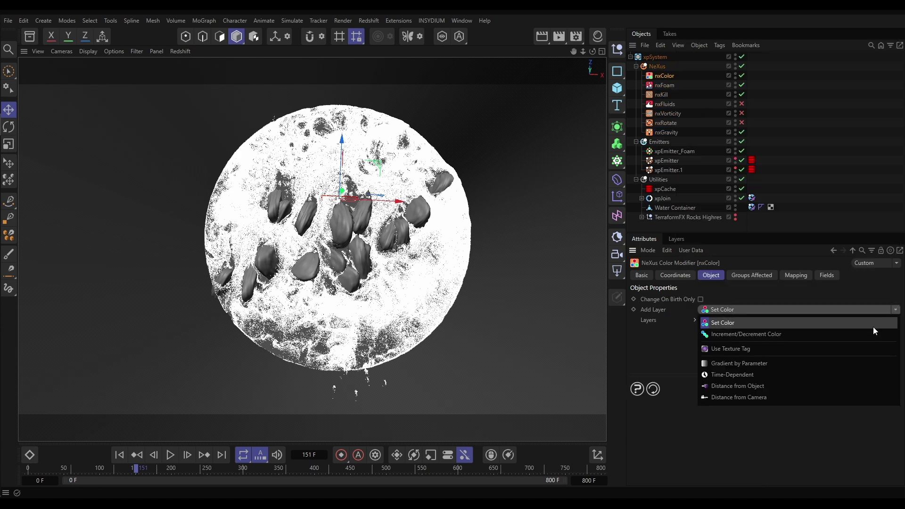
pyautogui.click(740, 363)
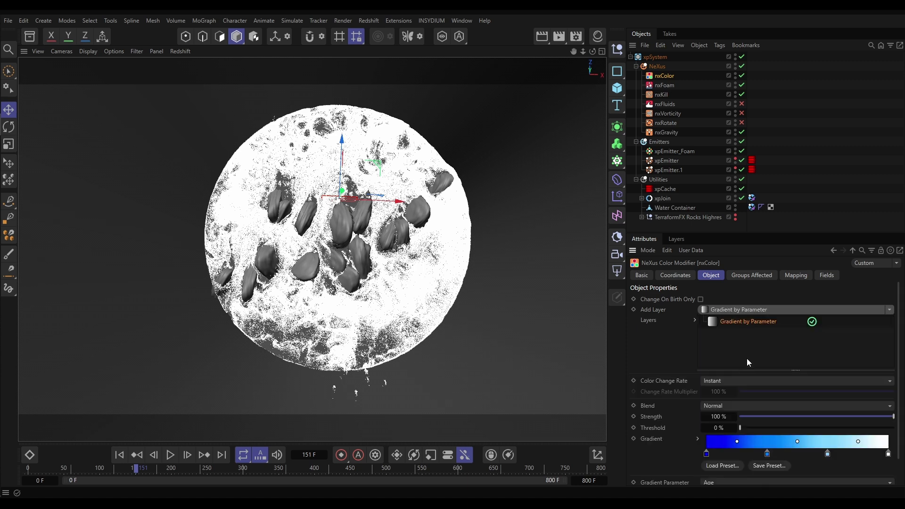
# Remove the two middle knots of the nxColor gradient and make its first knot black for a black-to-white ramp.
pyautogui.scroll(-1, 899, 359)
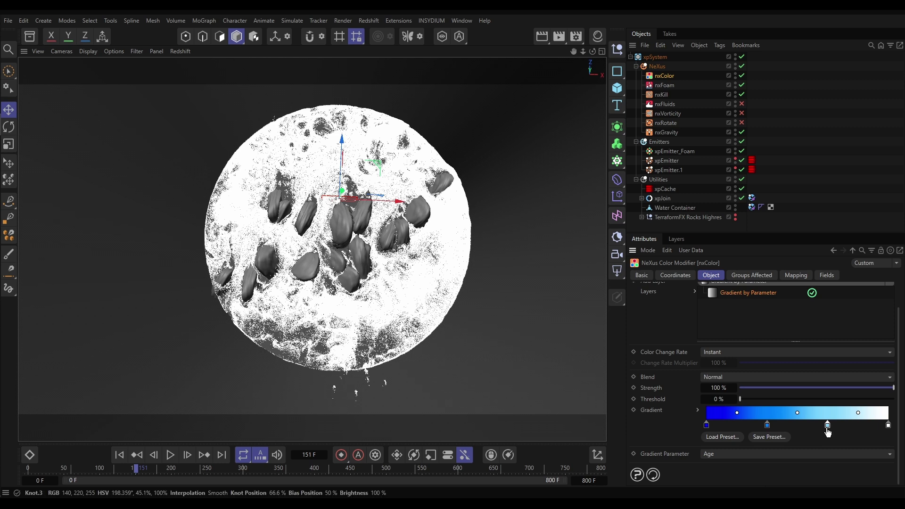
pyautogui.moveTo(827, 425); pyautogui.dragTo(770, 459)
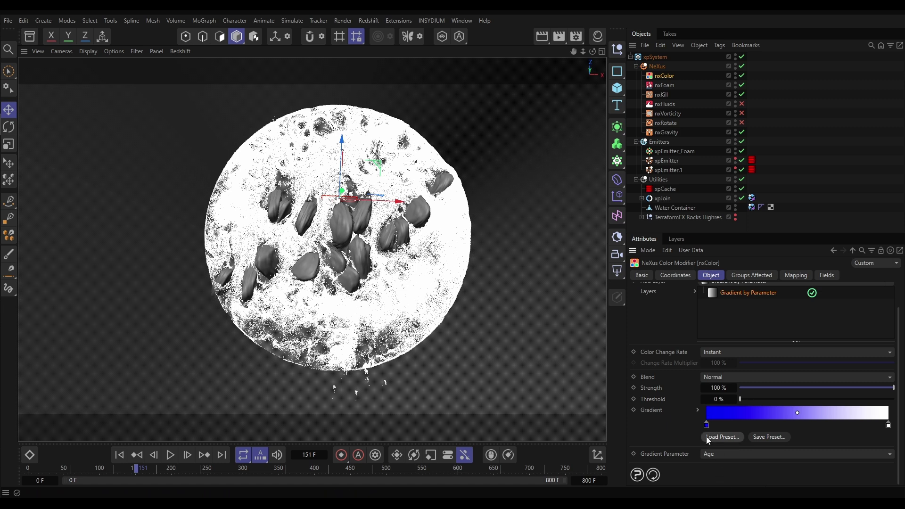
pyautogui.click(697, 409)
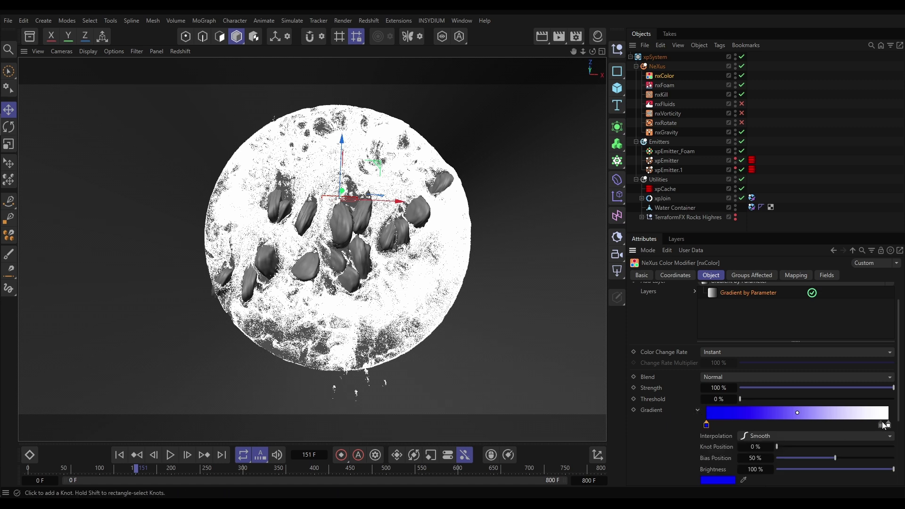
pyautogui.scroll(-3, 884, 457)
pyautogui.moveTo(791, 445); pyautogui.dragTo(748, 433)
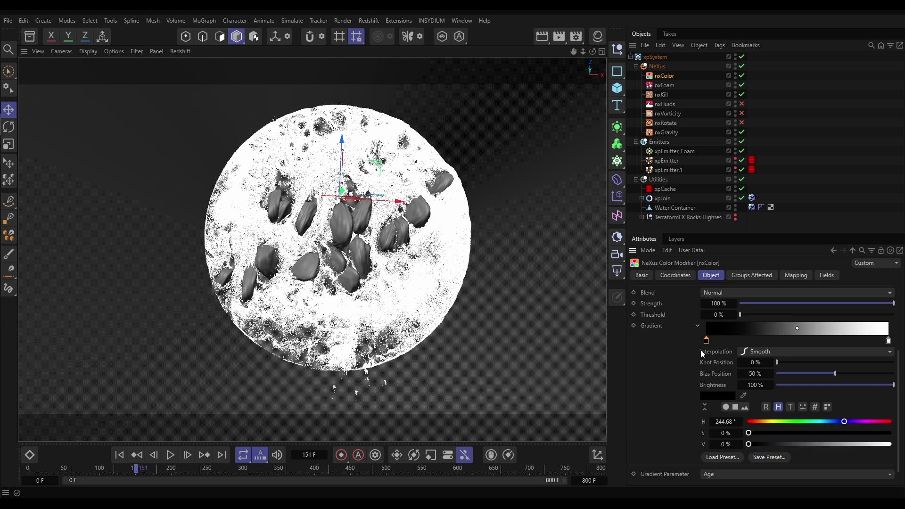
pyautogui.click(697, 326)
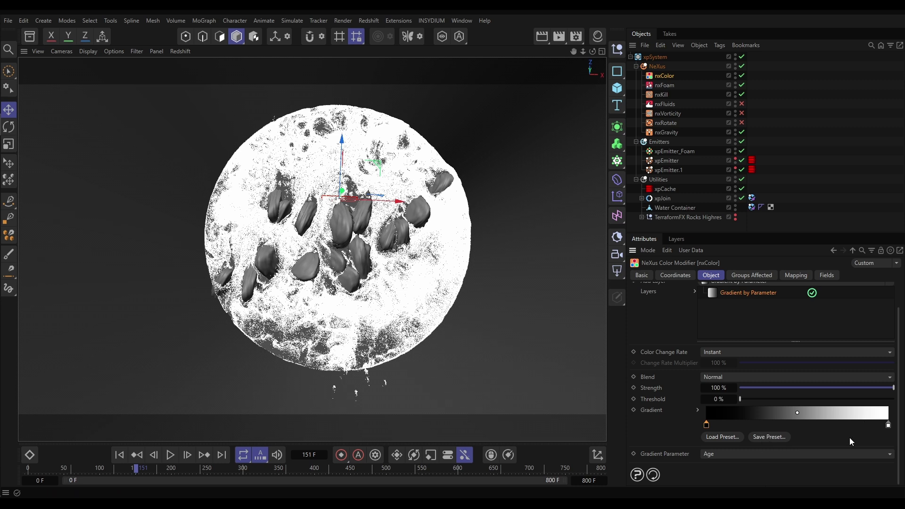
# Drive the nxColor gradient by Speed with a Max of 400 cm.
pyautogui.click(777, 456)
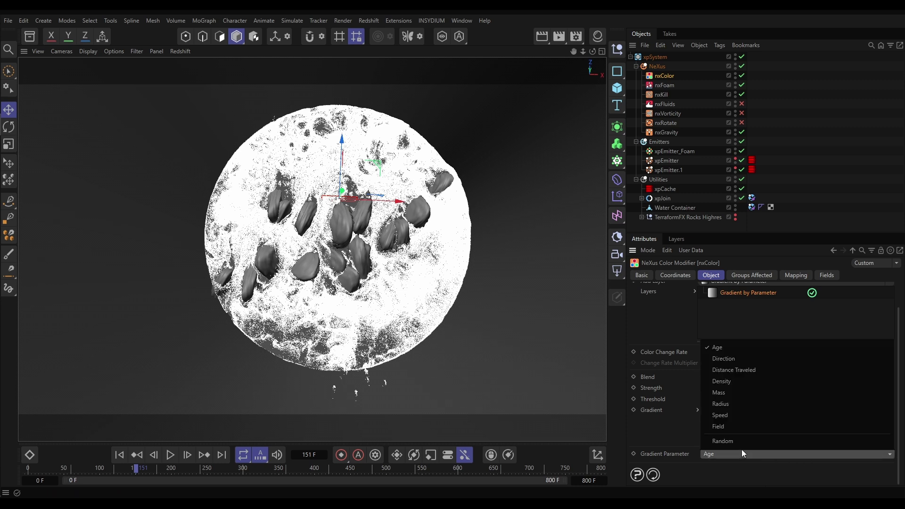
pyautogui.click(719, 415)
pyautogui.moveTo(899, 419); pyautogui.dragTo(902, 459)
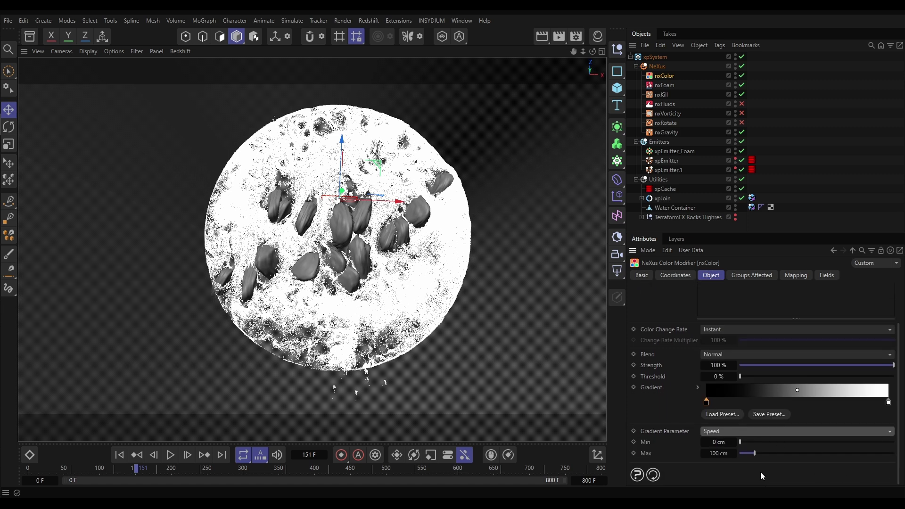
pyautogui.doubleClick(716, 454)
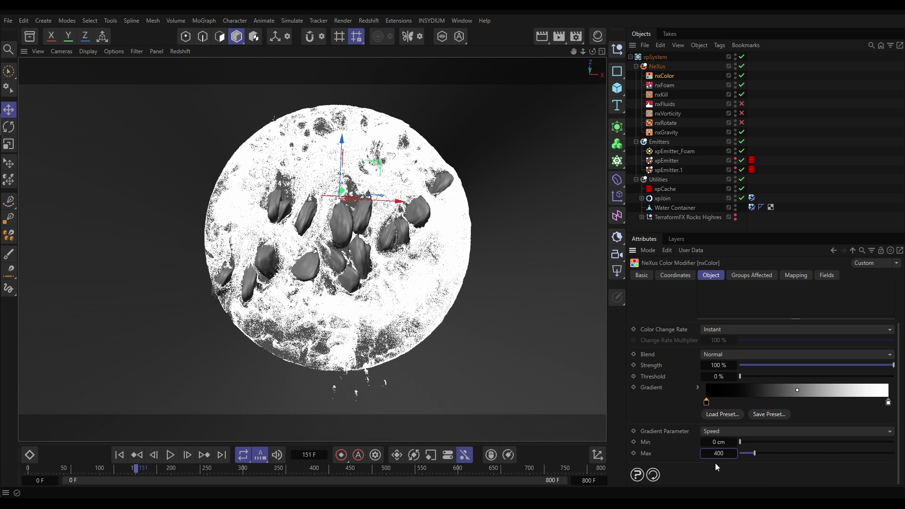
pyautogui.press('Return')
# Replay the speed-colored foam from the first frame and stop it at frame 112.
pyautogui.click(120, 455)
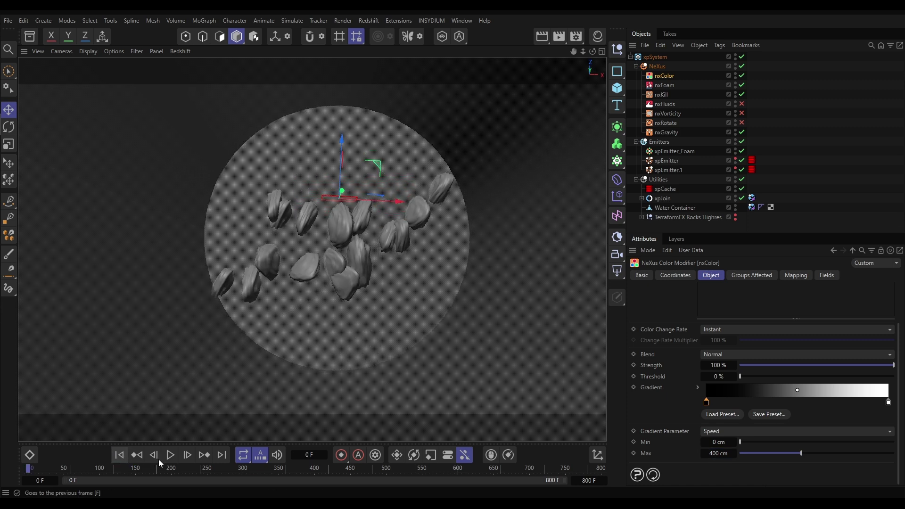
pyautogui.click(170, 455)
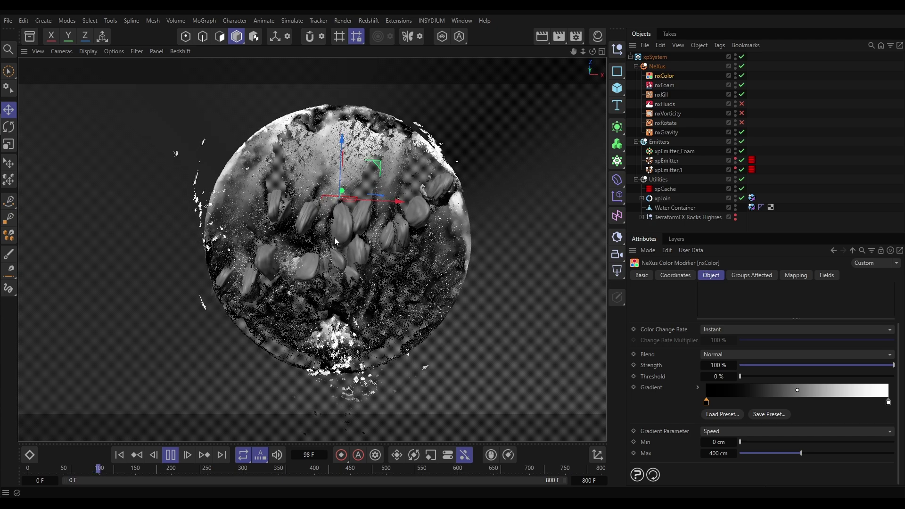
pyautogui.click(169, 454)
# Set the nxColor speed Max to 380 cm and play the simulation on to frame 180.
pyautogui.click(715, 456)
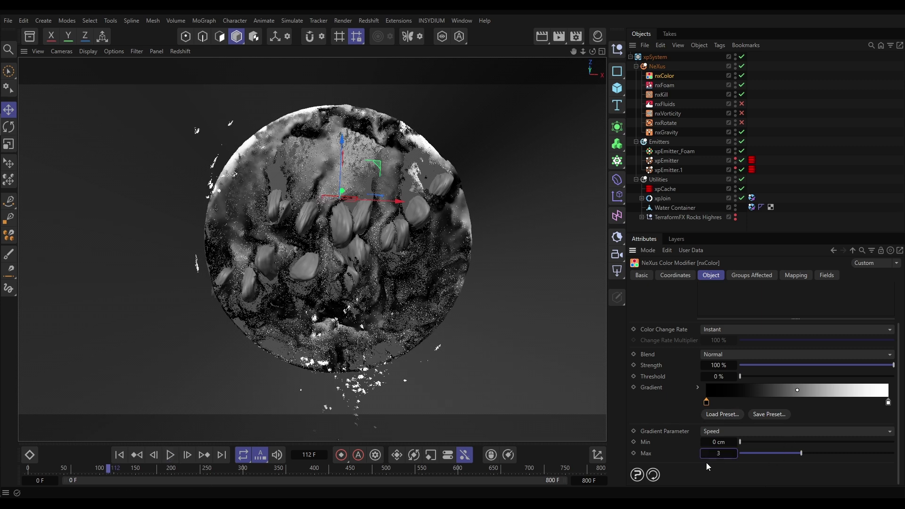
pyautogui.write('380')
pyautogui.click(171, 456)
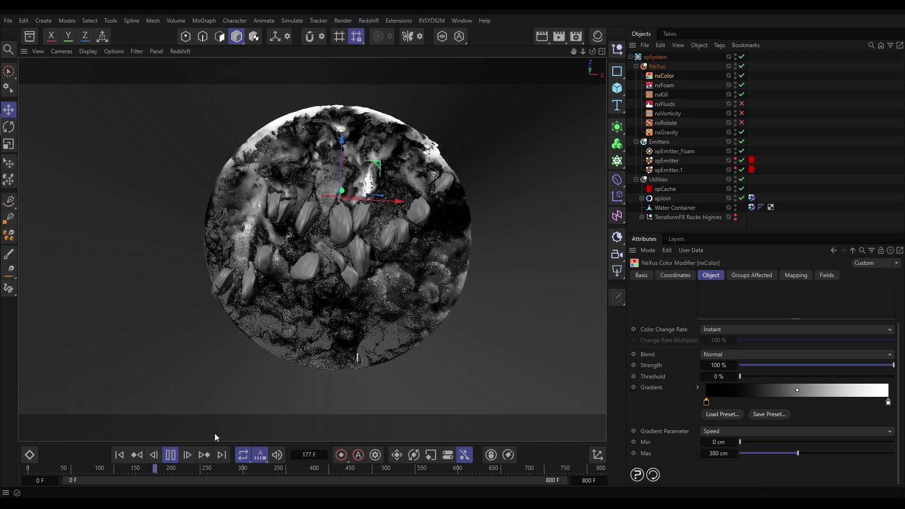
pyautogui.click(171, 455)
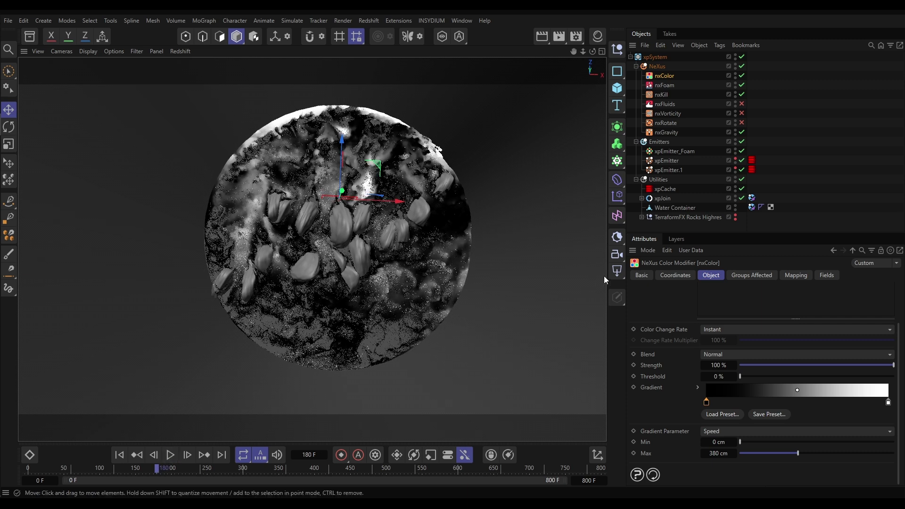
# Build the xpCache to include xpEmitter_Foam, choosing to continue the existing caches instead of overwriting them.
pyautogui.click(665, 190)
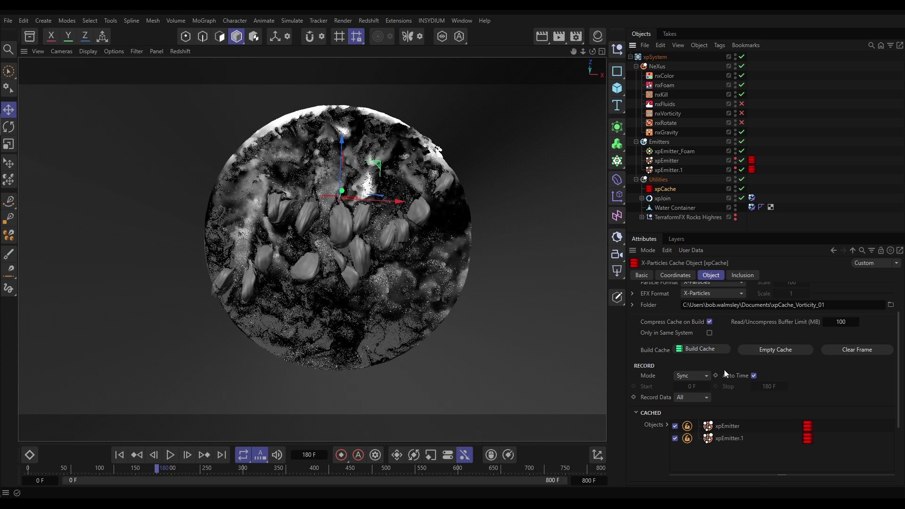
pyautogui.click(699, 349)
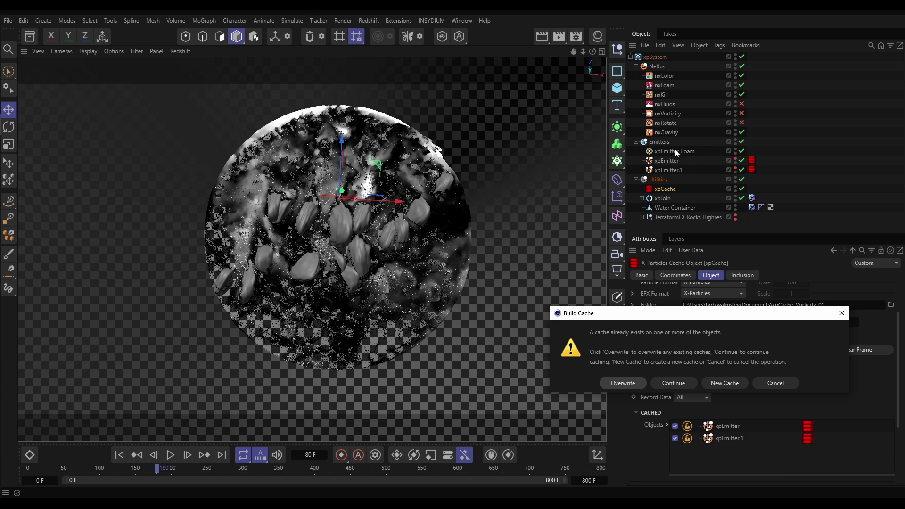
pyautogui.click(676, 384)
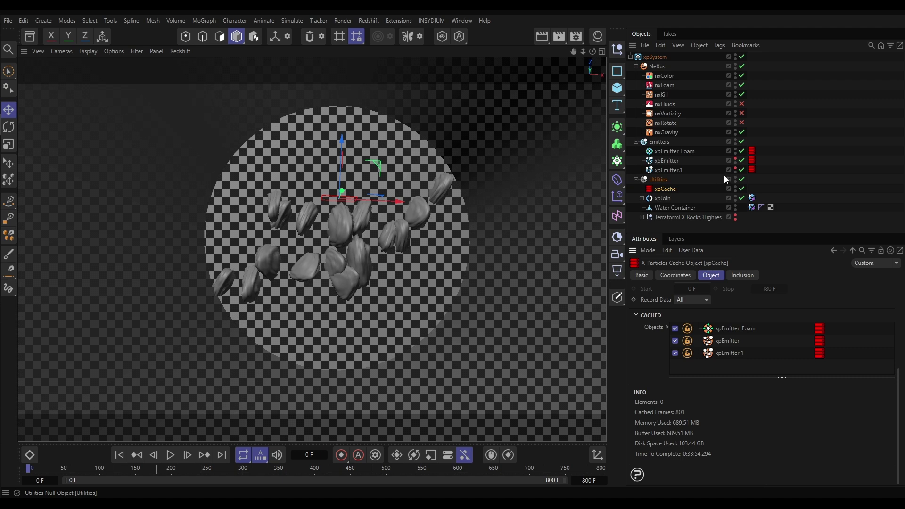
# Disable xpEmitter and xpEmitter.1, and scrub the cached foam forward to frame 454.
pyautogui.click(741, 161)
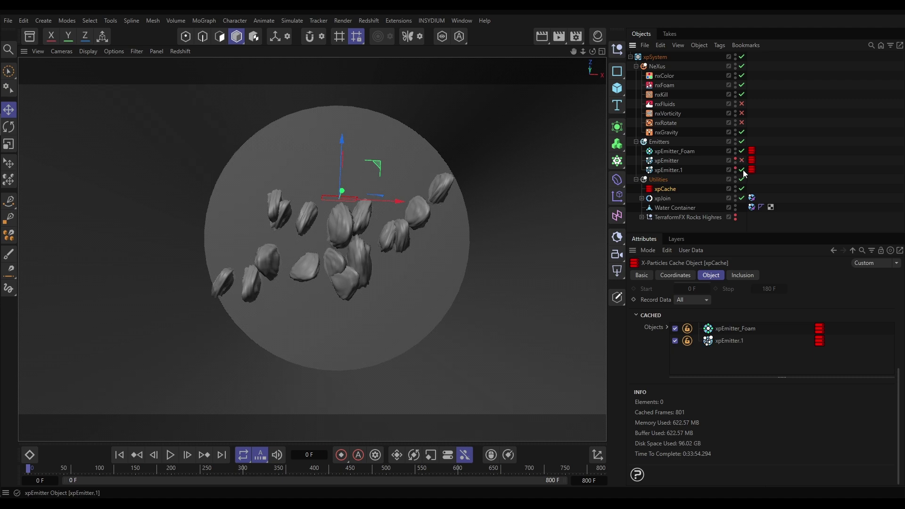
pyautogui.click(742, 170)
pyautogui.click(66, 468)
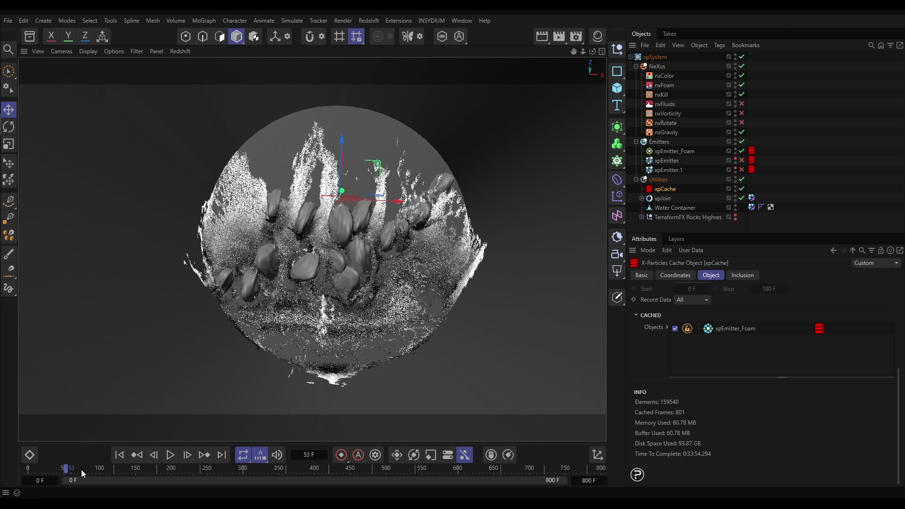
pyautogui.moveTo(81, 469); pyautogui.dragTo(353, 478)
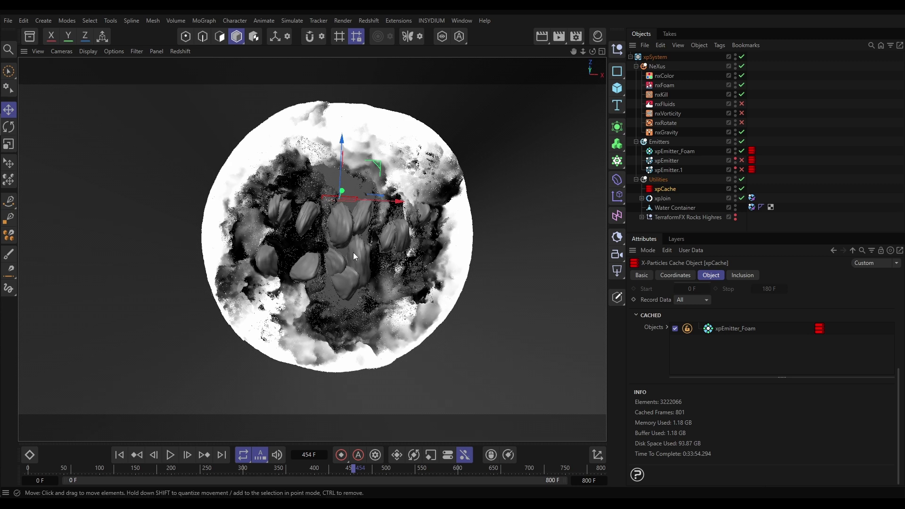
# Reduce the display LOD of xpEmitter_Foam to 15%.
pyautogui.click(677, 151)
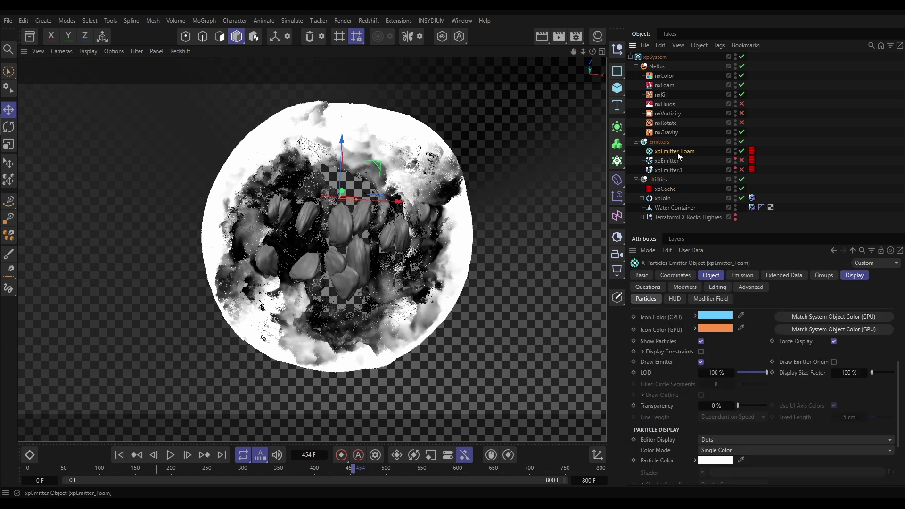
pyautogui.click(855, 275)
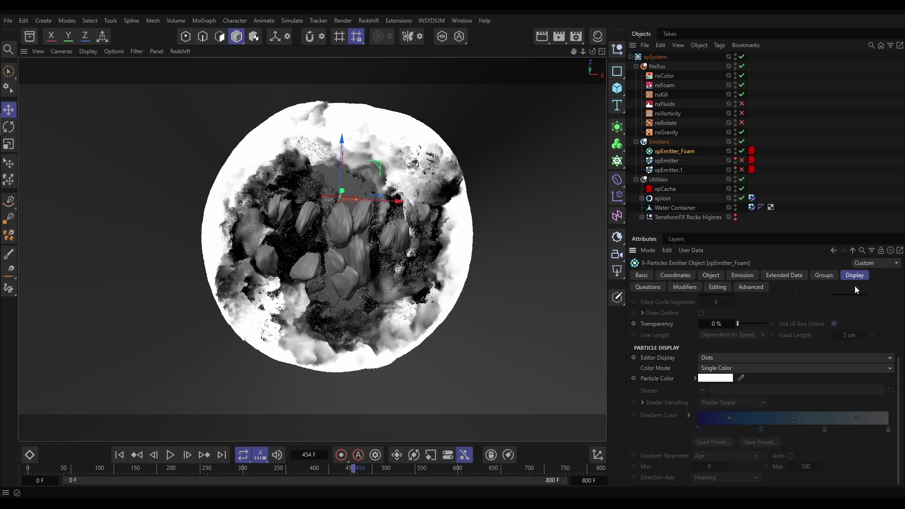
pyautogui.scroll(3, 898, 383)
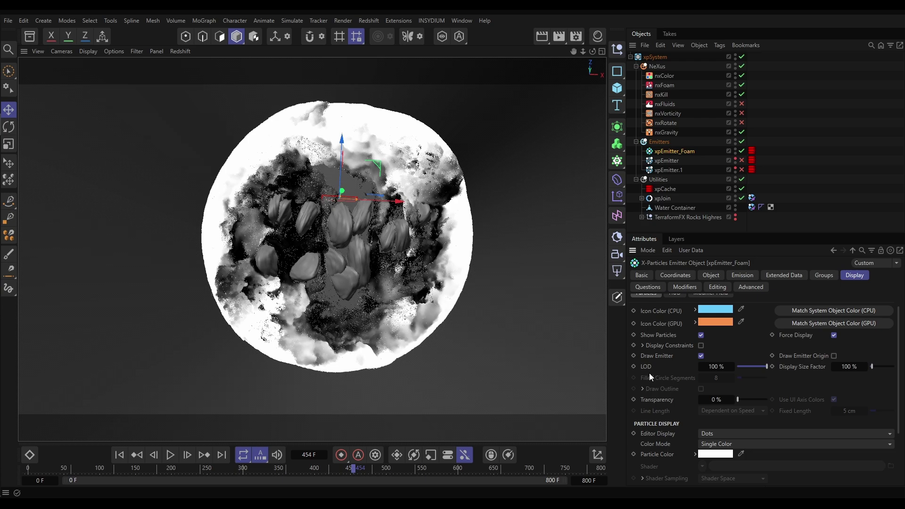
pyautogui.moveTo(749, 368); pyautogui.dragTo(741, 372)
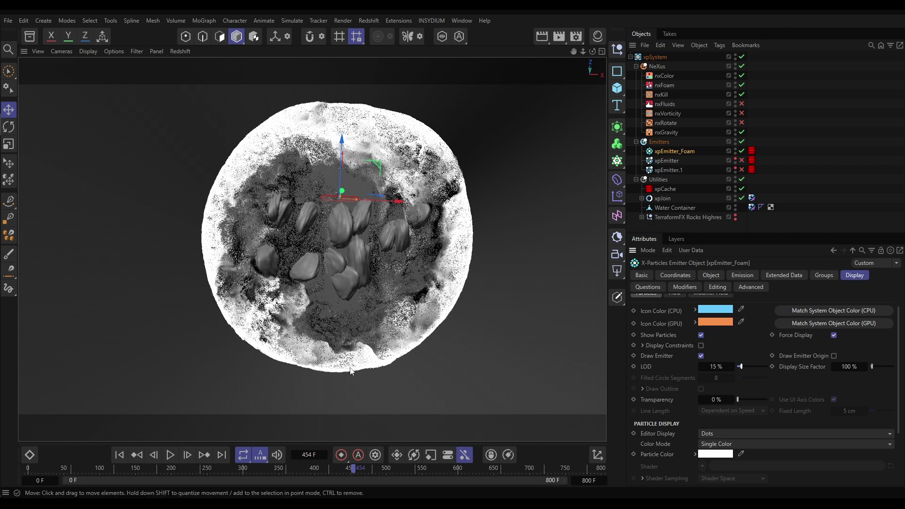
# Scrub the cached foam back and forth between about frames 360 and 590, stopping at frame 422, to review its motion.
pyautogui.click(347, 469)
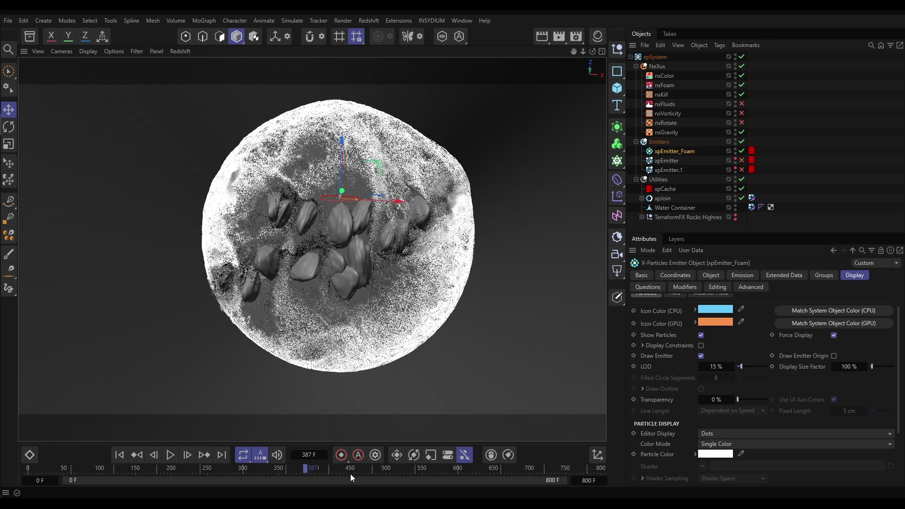
pyautogui.moveTo(364, 473); pyautogui.dragTo(451, 481)
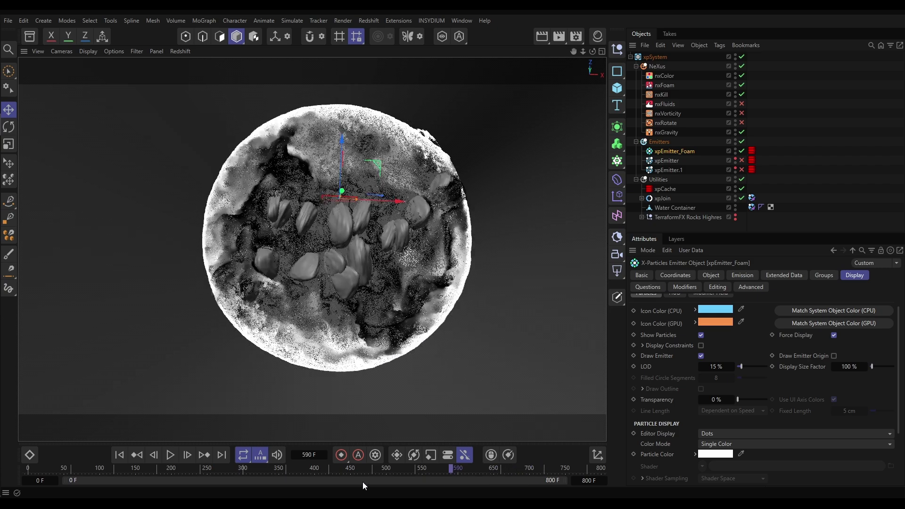
pyautogui.moveTo(362, 482); pyautogui.dragTo(285, 479)
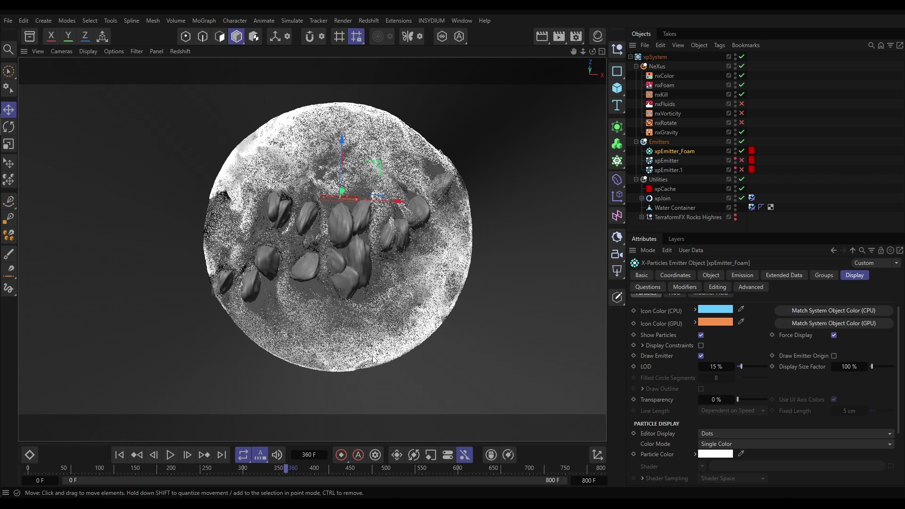
pyautogui.click(304, 471)
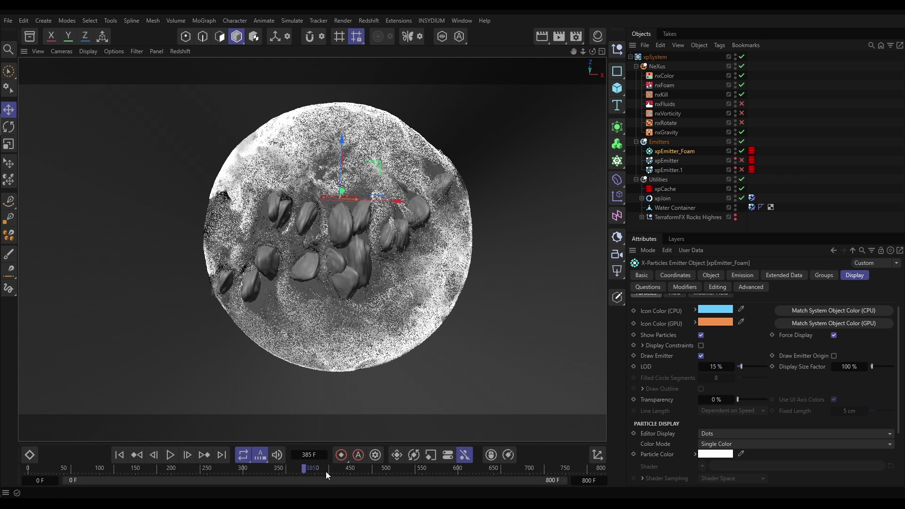
pyautogui.moveTo(326, 471)
pyautogui.mouseDown()
pyautogui.moveTo(411, 479)
pyautogui.moveTo(236, 477)
pyautogui.moveTo(337, 472)
pyautogui.mouseUp()
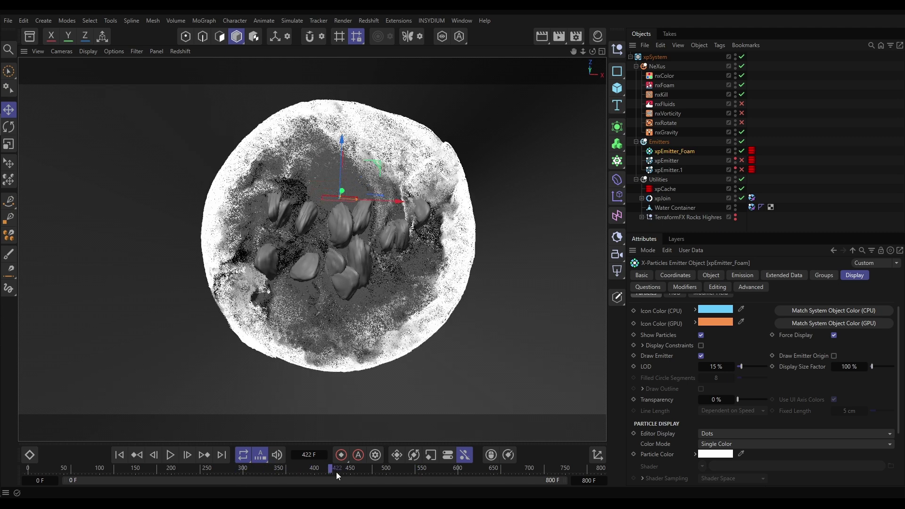